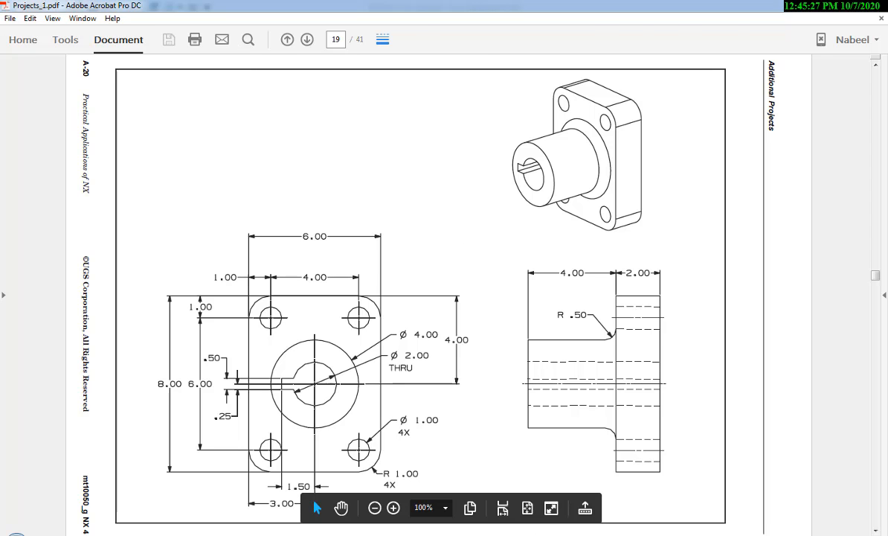
Switch to Creo Parametric, close the open model, and erase the undisplayed PROJECT-10.PRT from the session.
key(alt+Tab)
click(20, 29)
click(41, 161)
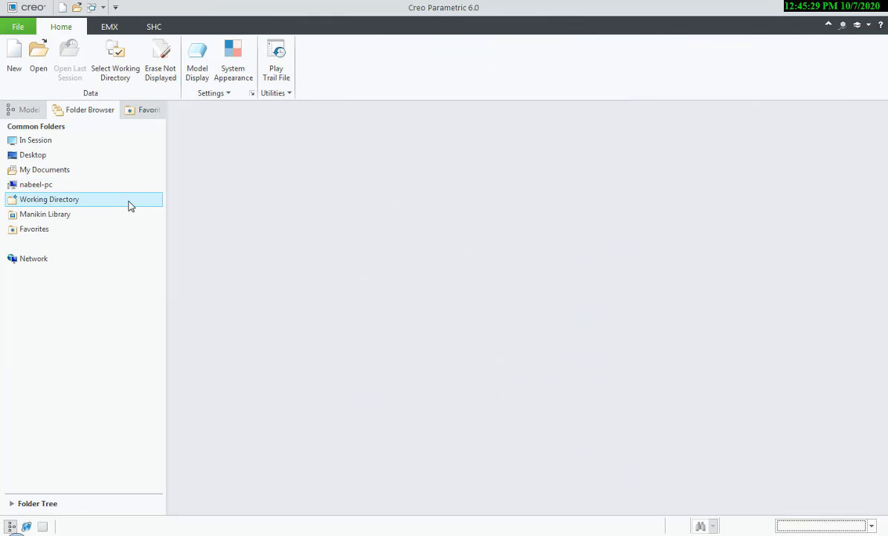
click(170, 71)
click(454, 374)
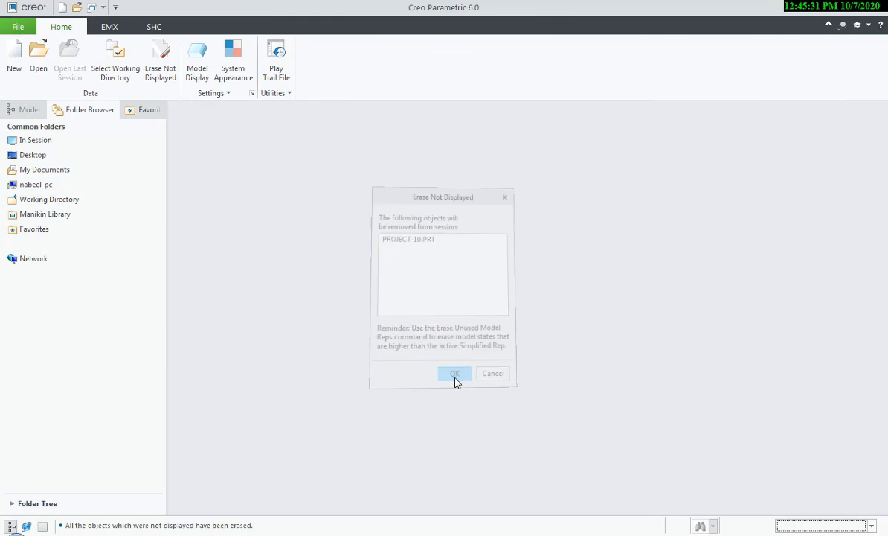
Create a new solid part named Project-11 from the default template and display all its datum features.
click(6, 63)
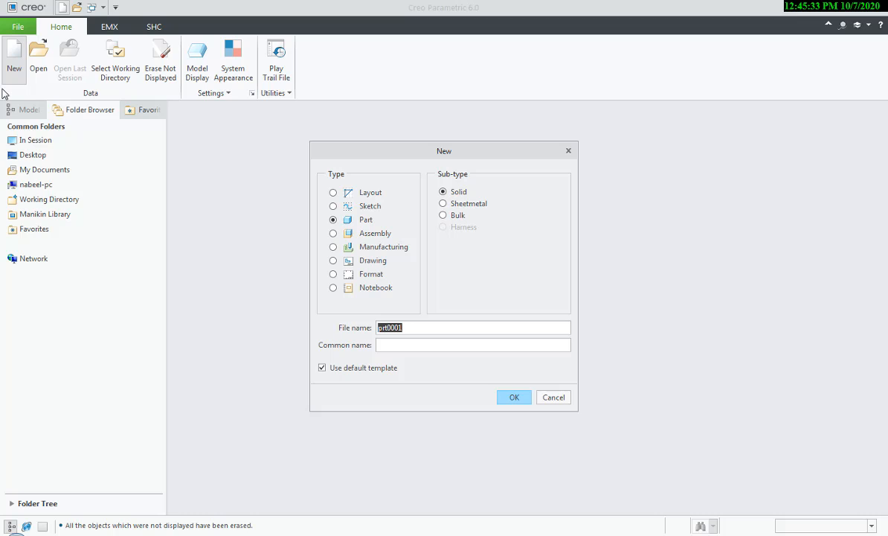
text(Project-11)
key(Return)
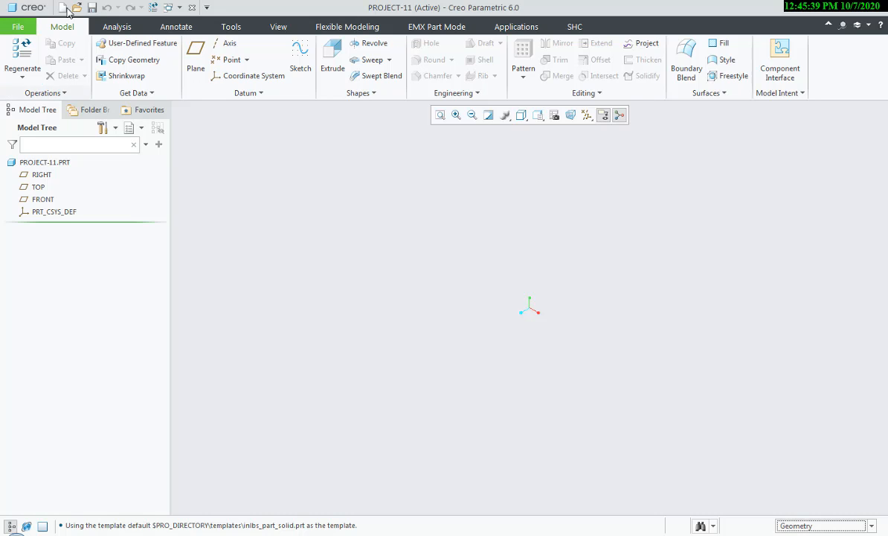
click(588, 115)
click(599, 132)
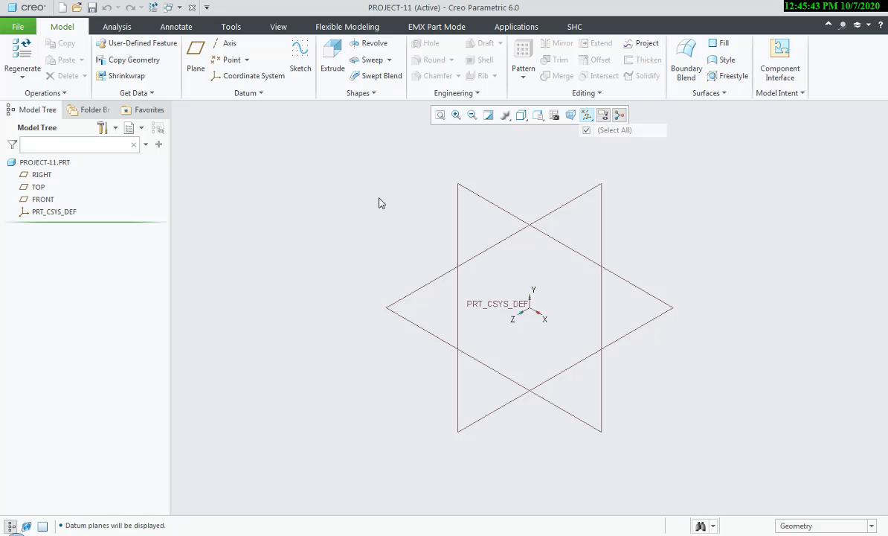
Start an Extrude on the FRONT datum plane and sketch a center rectangle about 66 by 118 centered on the origin.
click(369, 60)
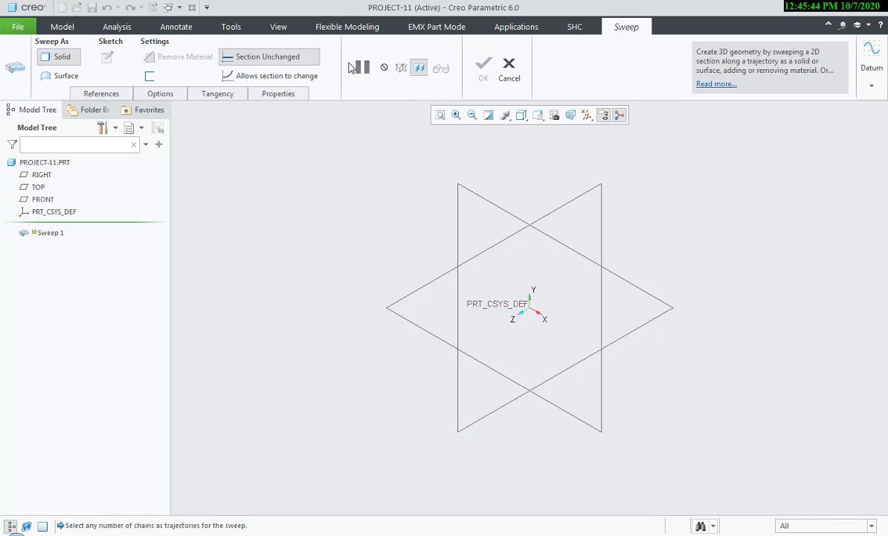
click(491, 80)
click(334, 58)
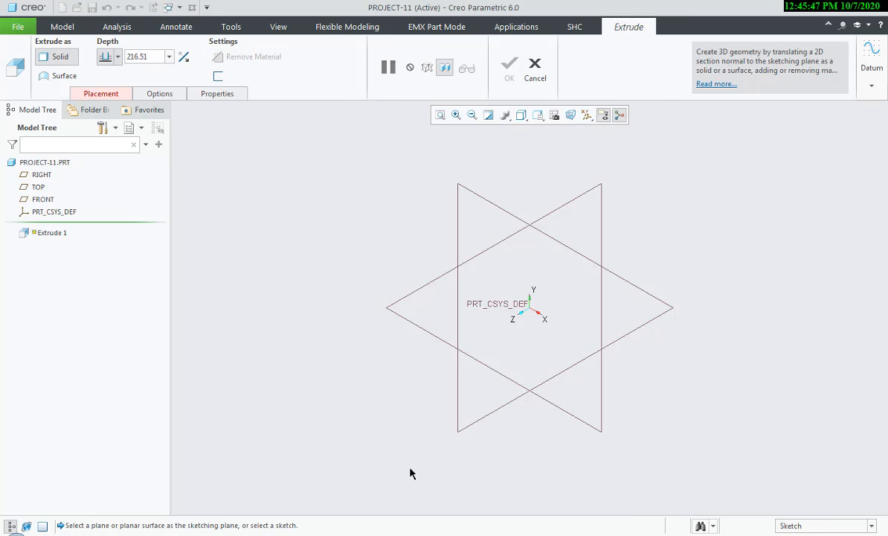
key(alt+Tab)
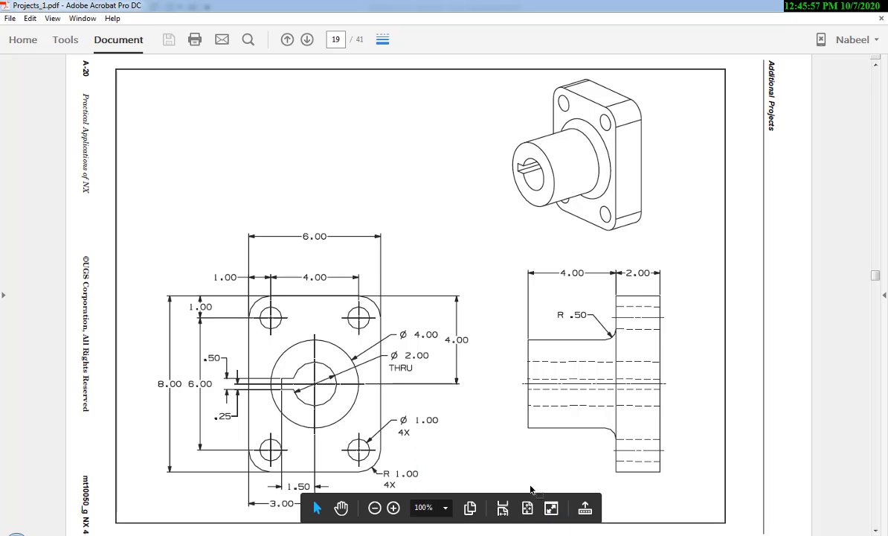
click(509, 535)
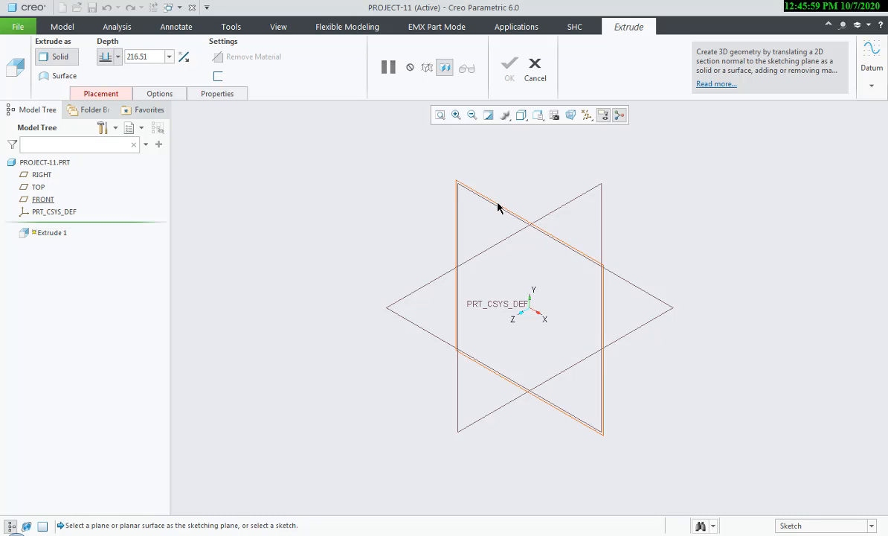
click(498, 206)
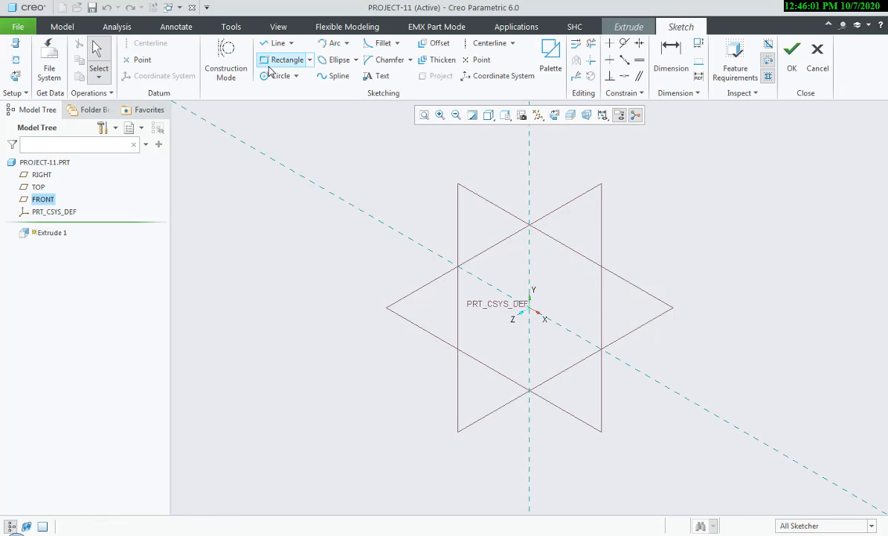
click(310, 59)
click(307, 101)
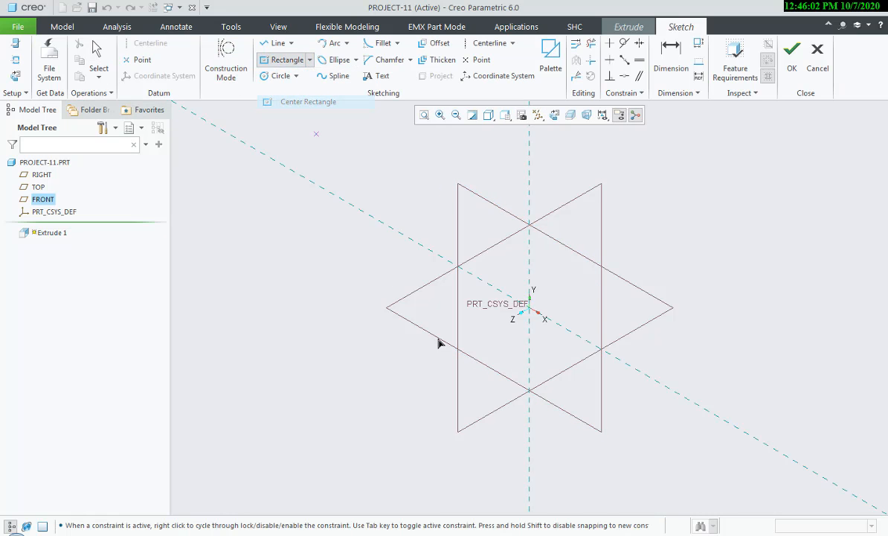
click(530, 308)
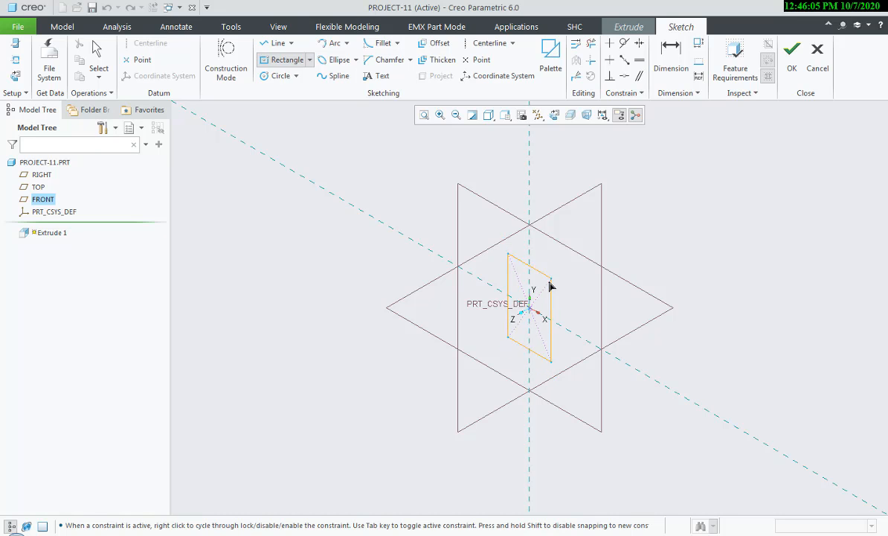
click(537, 294)
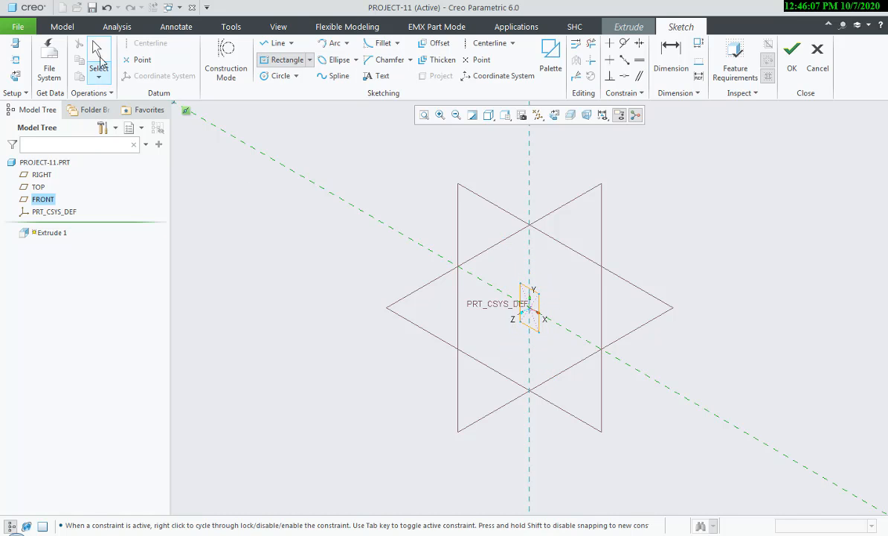
click(97, 53)
Set the rectangle's width to 6 and its height to 8.
scroll(534, 289, up, 4)
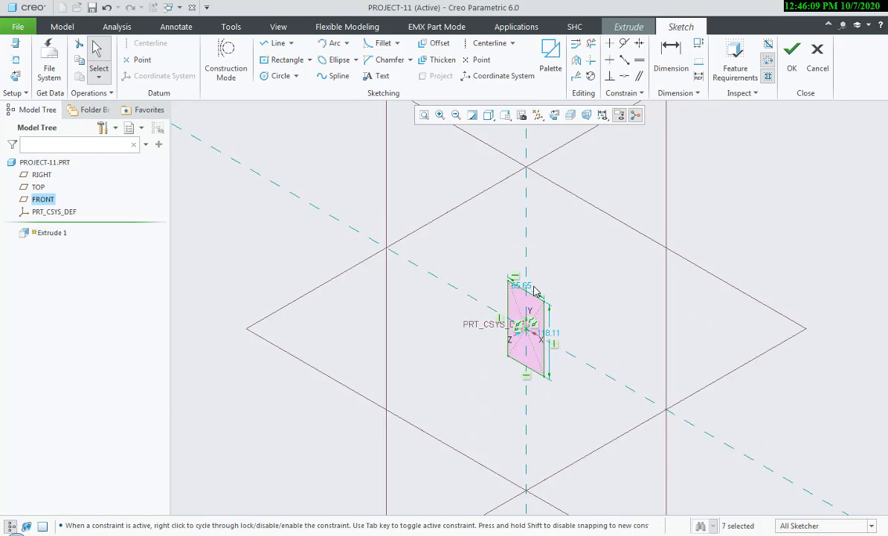
click(520, 290)
text(6)
key(Return)
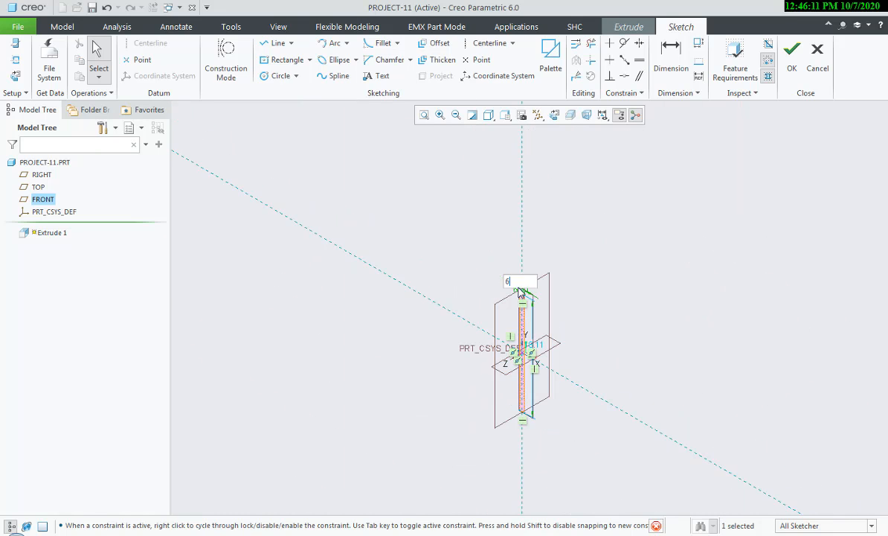
double_click(533, 352)
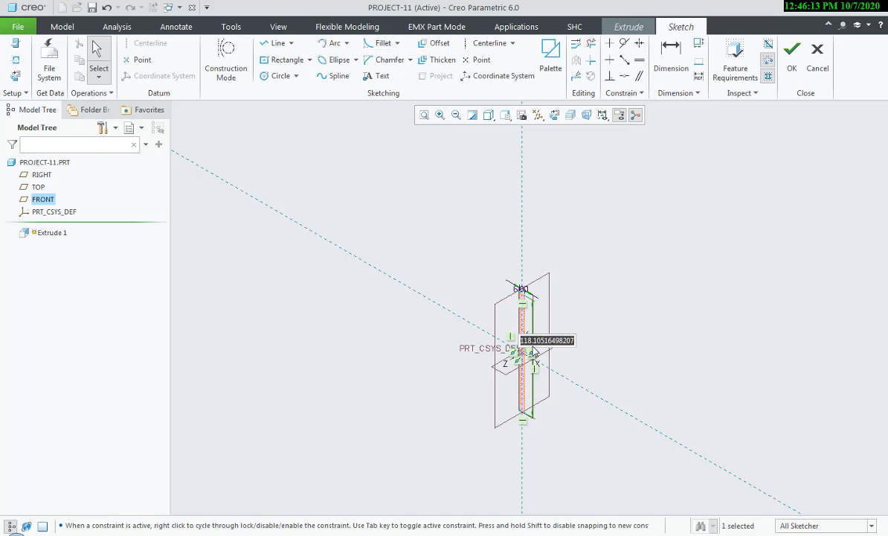
text(6)
key(Return)
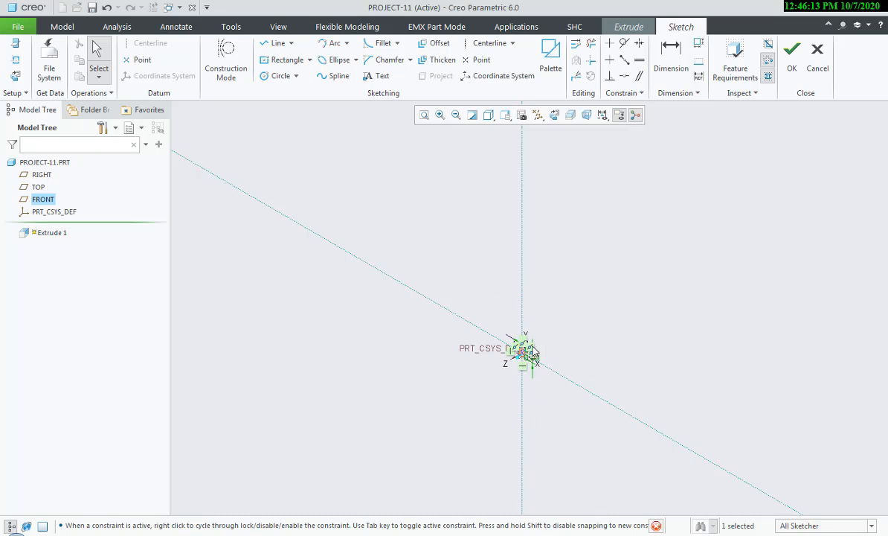
click(425, 116)
Extrude the rectangle to a depth of 2 as a solid plate and display the model shaded with edges.
click(788, 82)
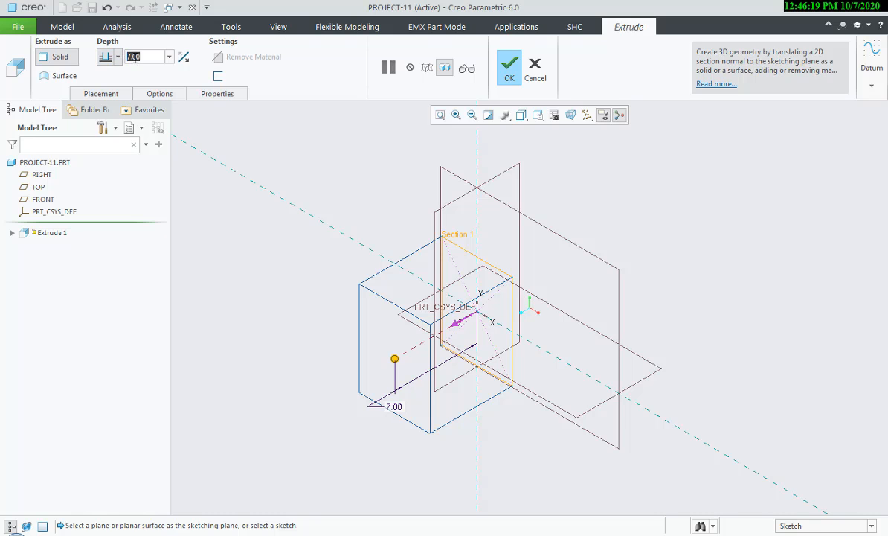
text(2)
key(Return)
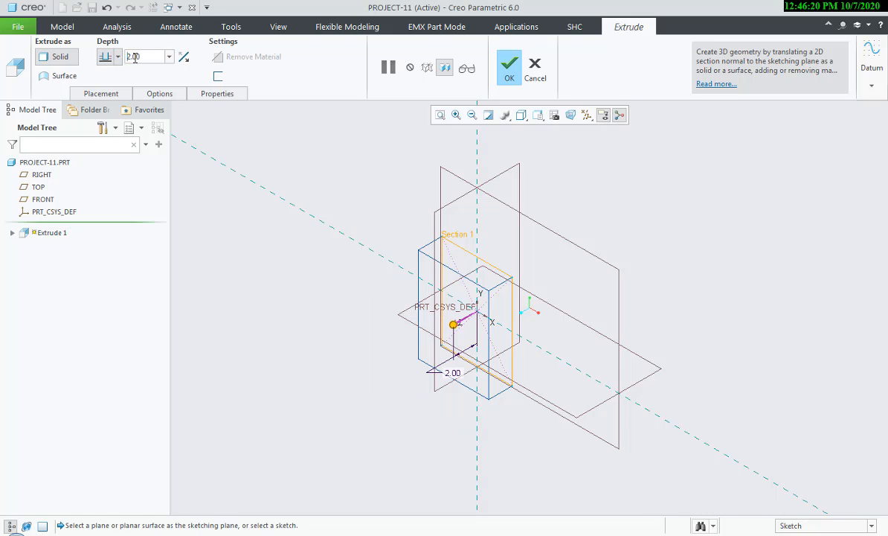
middle_click(288, 168)
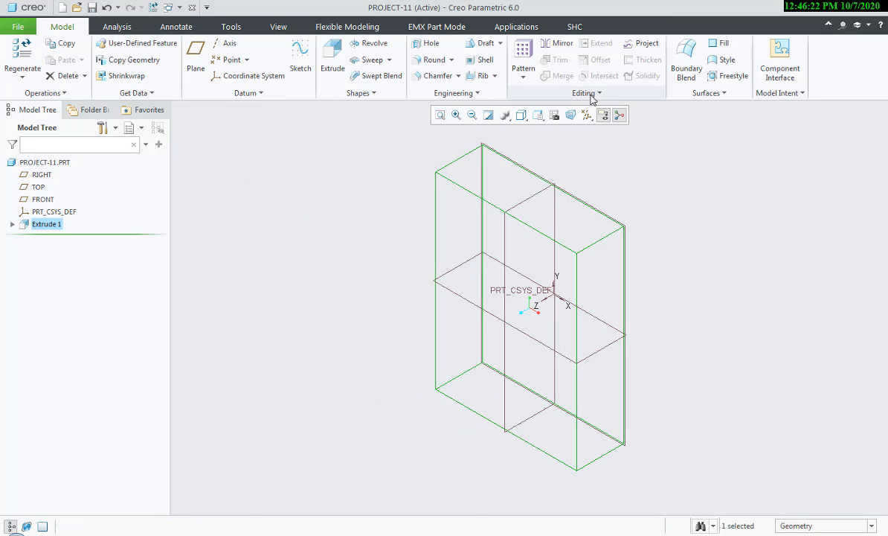
click(521, 115)
click(529, 144)
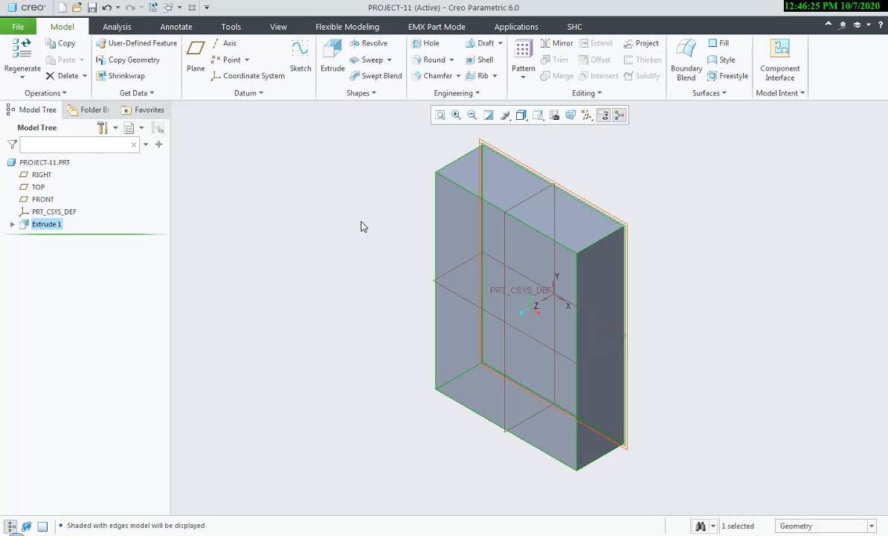
Start an Extrude on the plate's front face and sketch a circle about 3.99 in diameter centered on the reference lines.
key(alt+Tab)
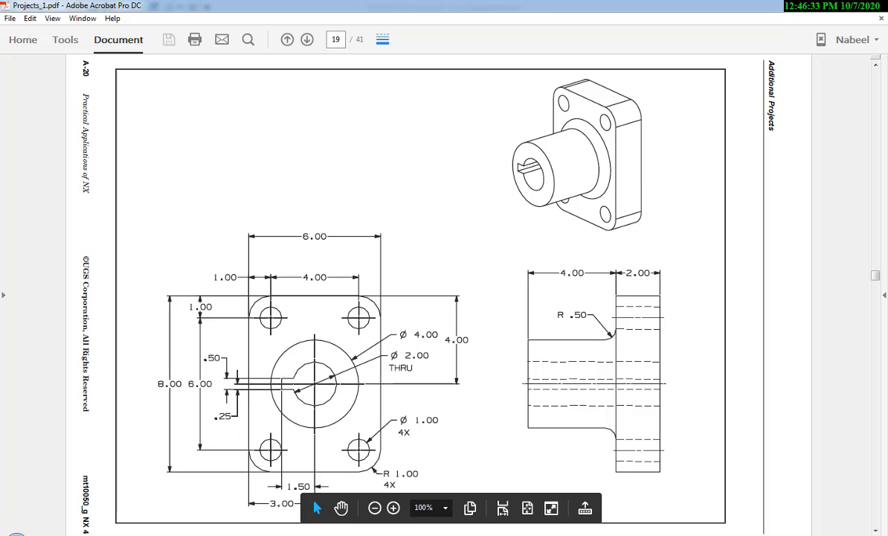
key(alt+Tab)
click(310, 58)
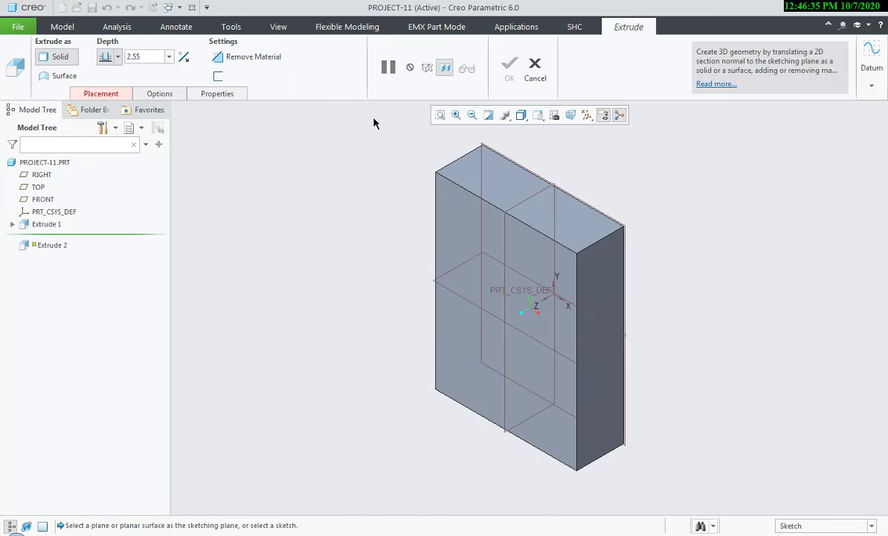
click(521, 323)
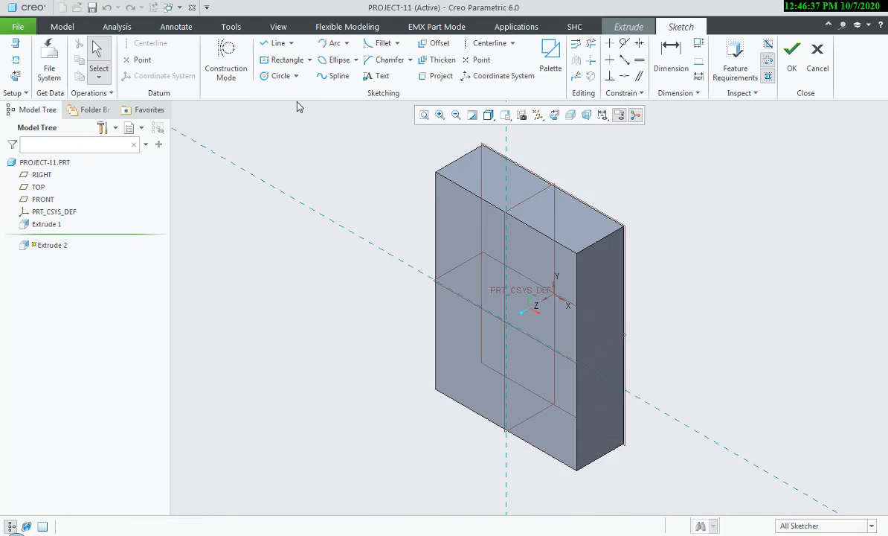
click(275, 78)
click(506, 323)
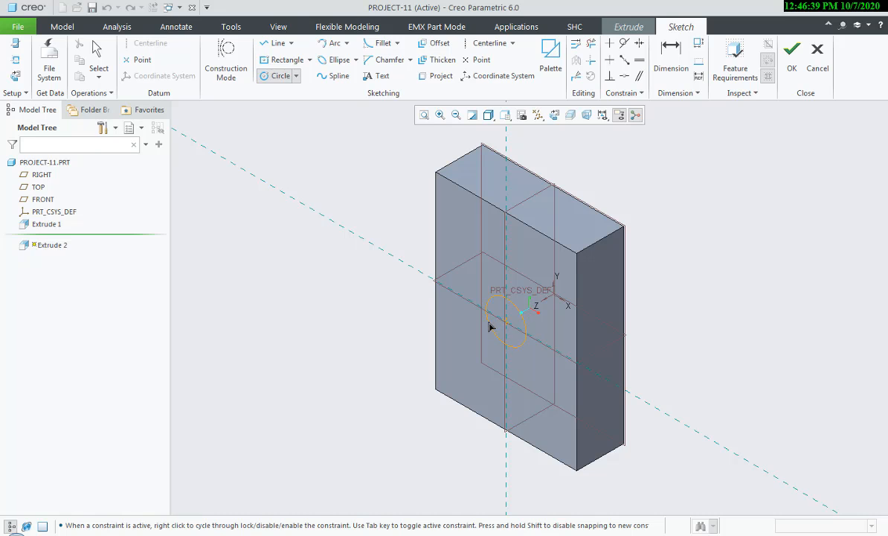
click(467, 330)
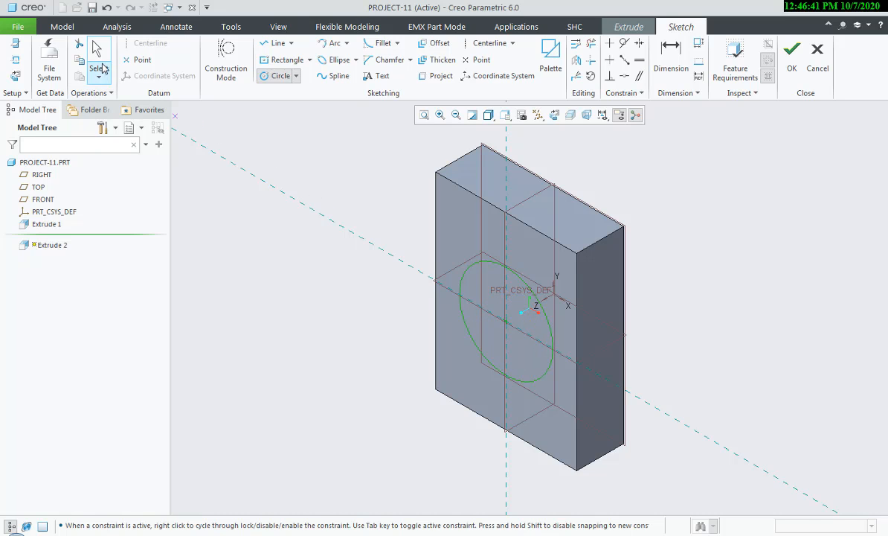
click(97, 60)
Set the circle's diameter to 4 and extrude it to a depth of 4 as a solid boss.
double_click(439, 242)
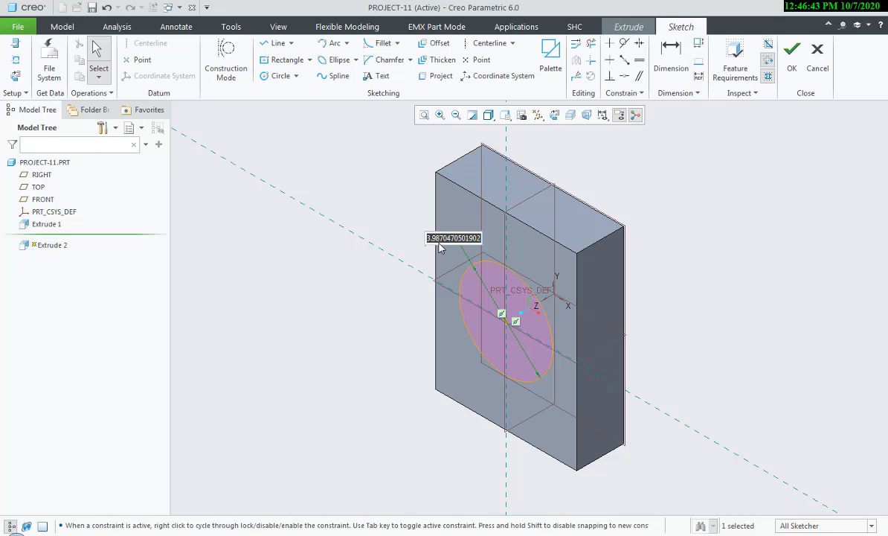
text(4)
key(Return)
middle_click(759, 113)
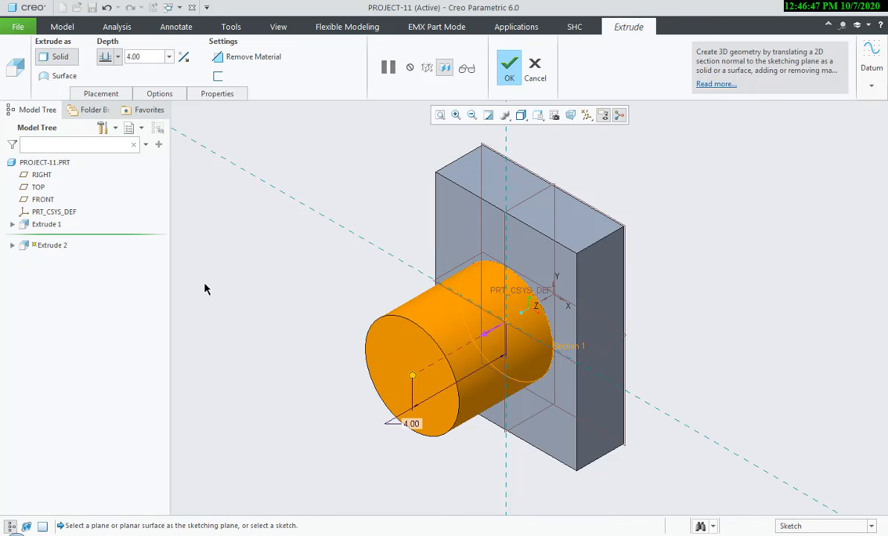
middle_click(267, 340)
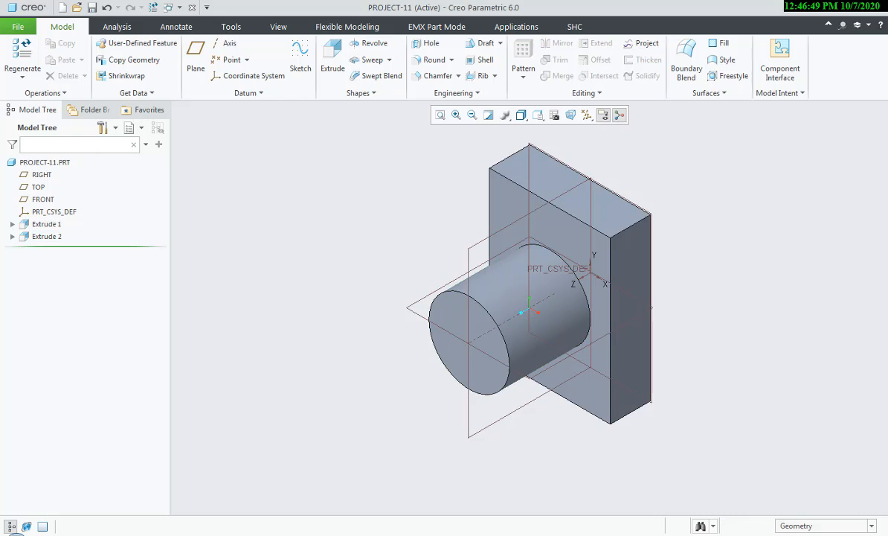
Round the plate's four corner edges with a radius of 1, after checking the PDF drawing.
key(alt+Tab)
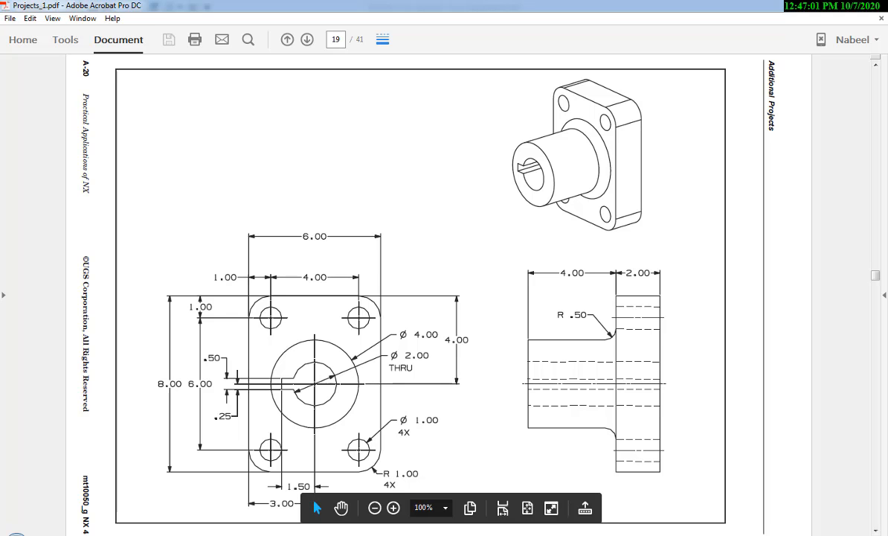
key(alt+Tab)
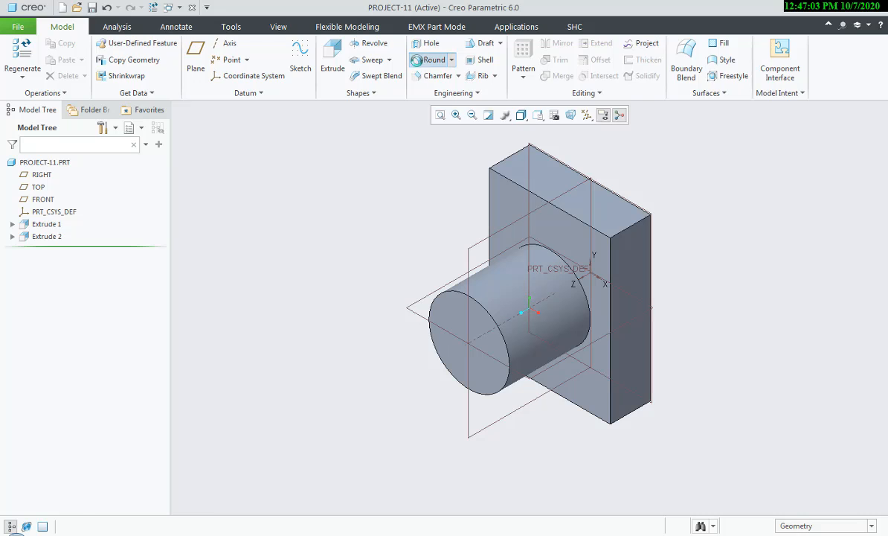
click(426, 113)
click(634, 226)
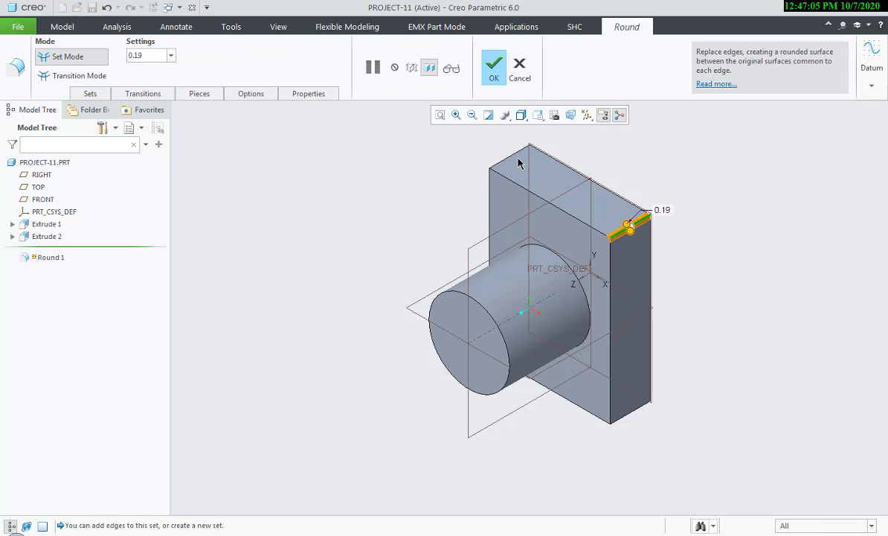
middle_drag(591, 341, 604, 396)
ctrl+click(474, 450)
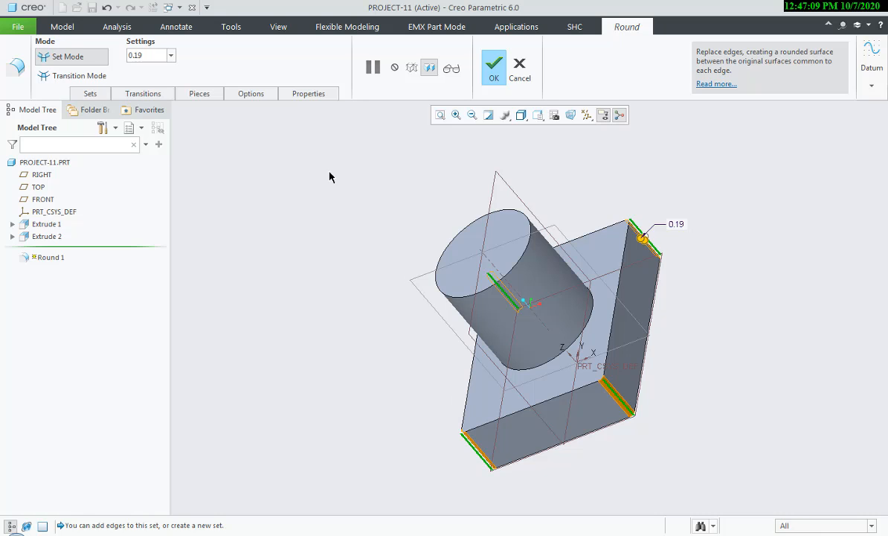
text(1)
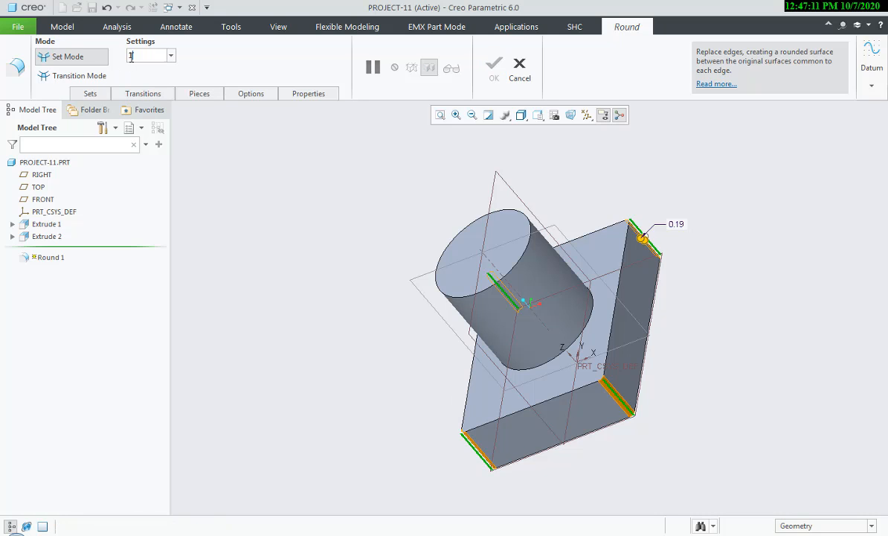
key(Return)
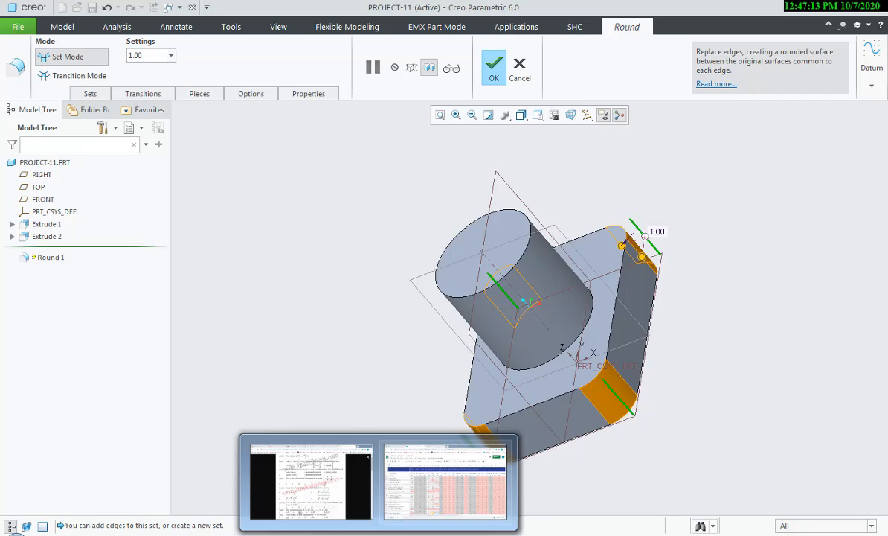
Check the PDF drawing, add the edge where the boss meets the plate as a 0.5 radius round, and complete the Round feature.
click(408, 534)
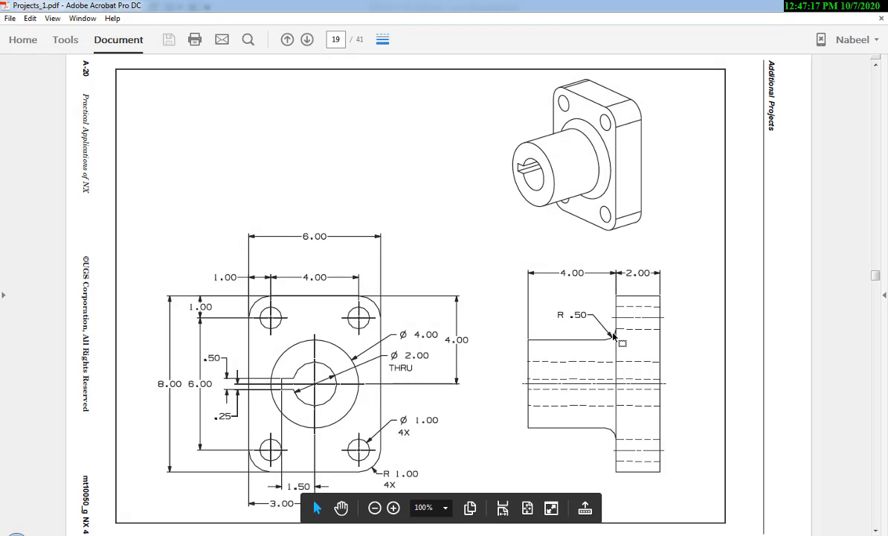
click(507, 533)
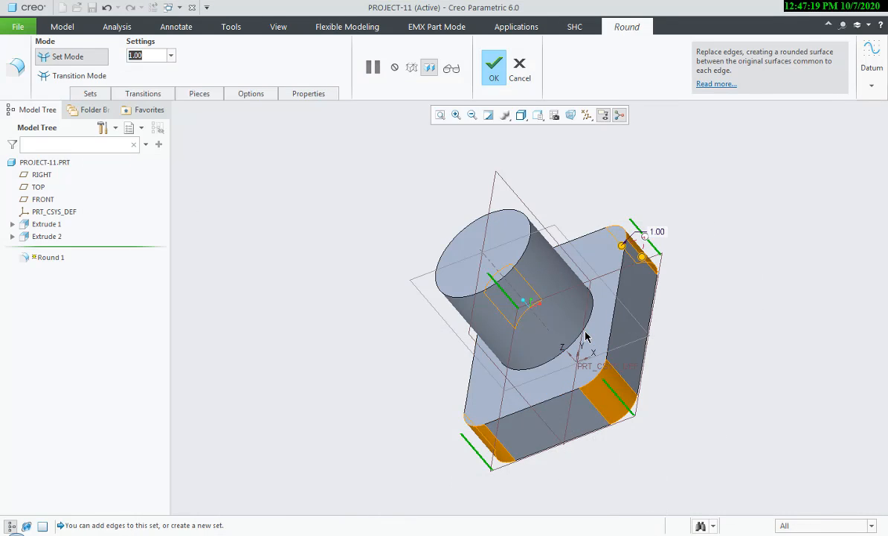
click(584, 336)
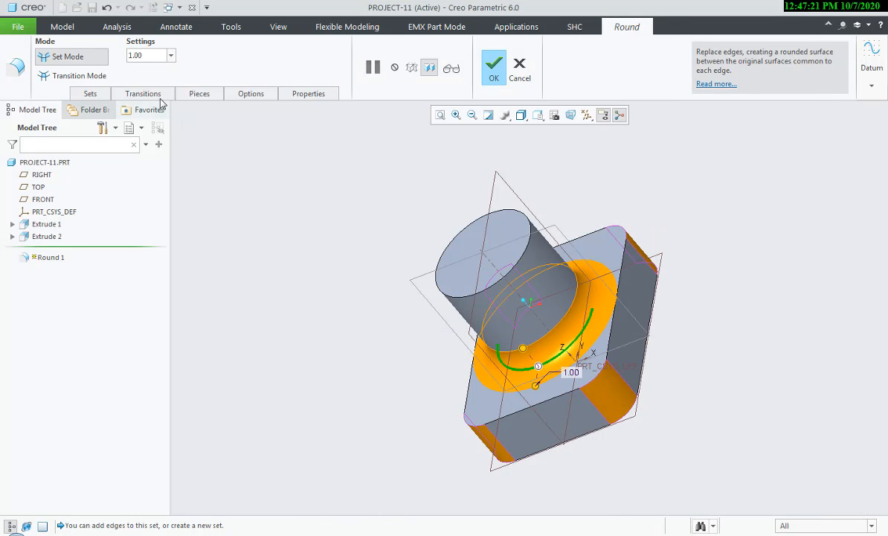
double_click(141, 58)
key(BackSpace)
text(0.5)
key(Return)
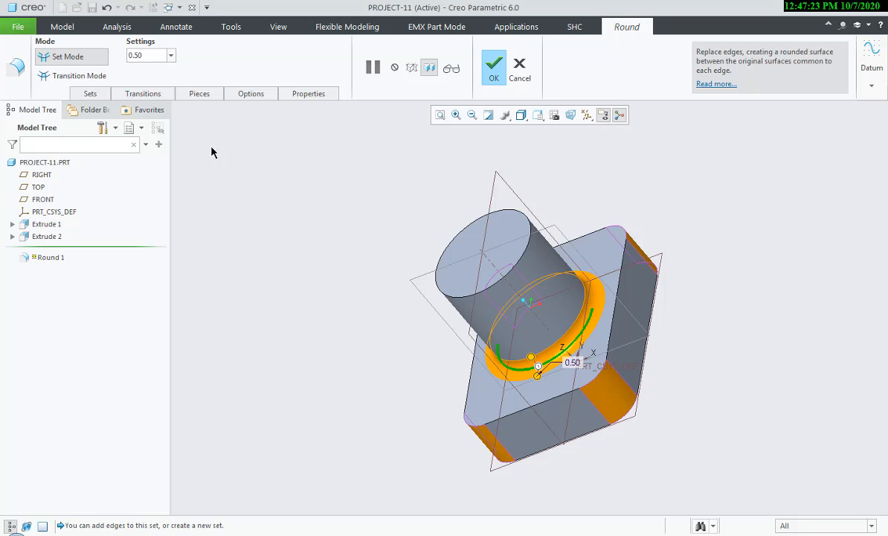
middle_drag(326, 284, 317, 318)
middle_click(346, 329)
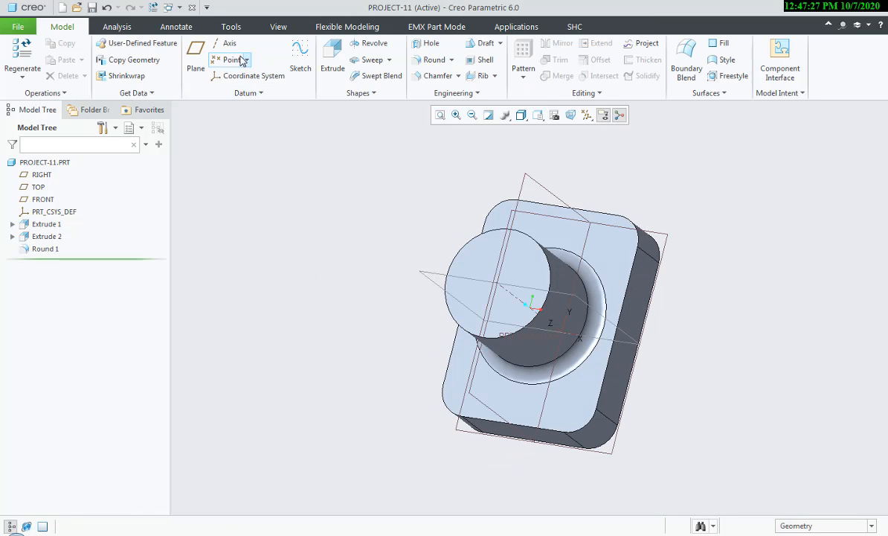
Create datum axes through the rounded surfaces of the plate's upper-right and lower-right corners.
click(225, 43)
click(646, 238)
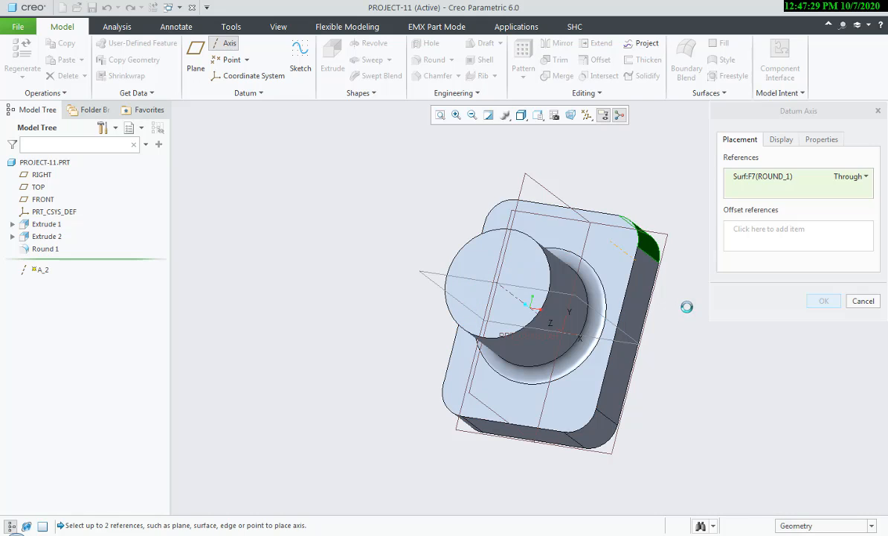
middle_click(685, 311)
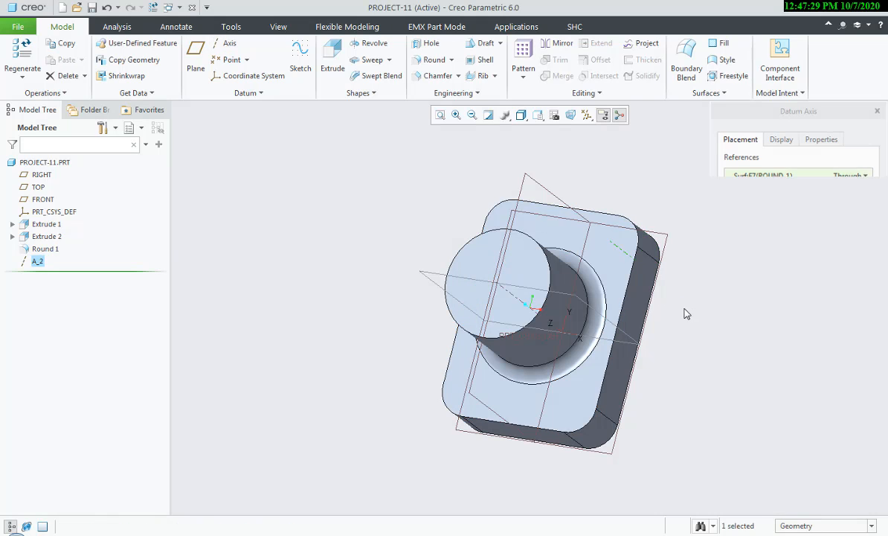
click(227, 44)
click(591, 437)
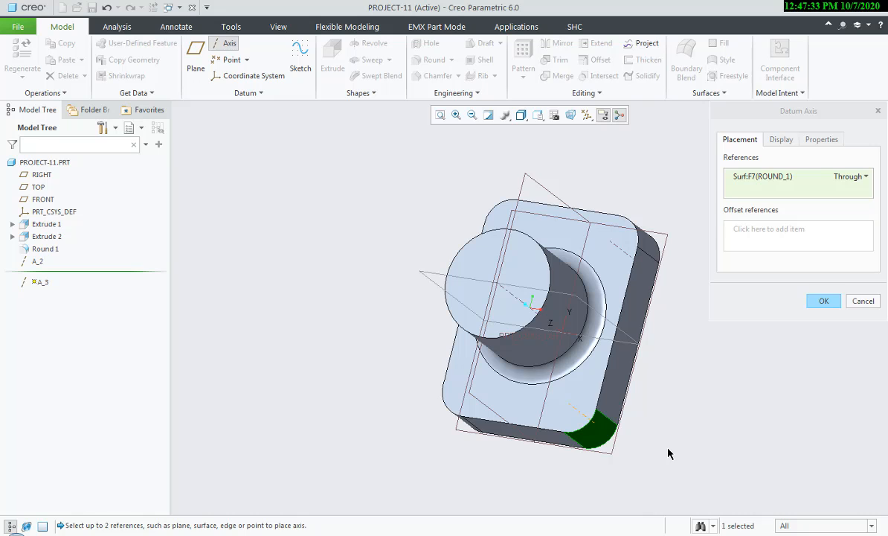
middle_click(668, 453)
Create datum axes through the rounded surfaces of the plate's lower-left and upper-left corners.
middle_drag(443, 458, 514, 354)
click(227, 43)
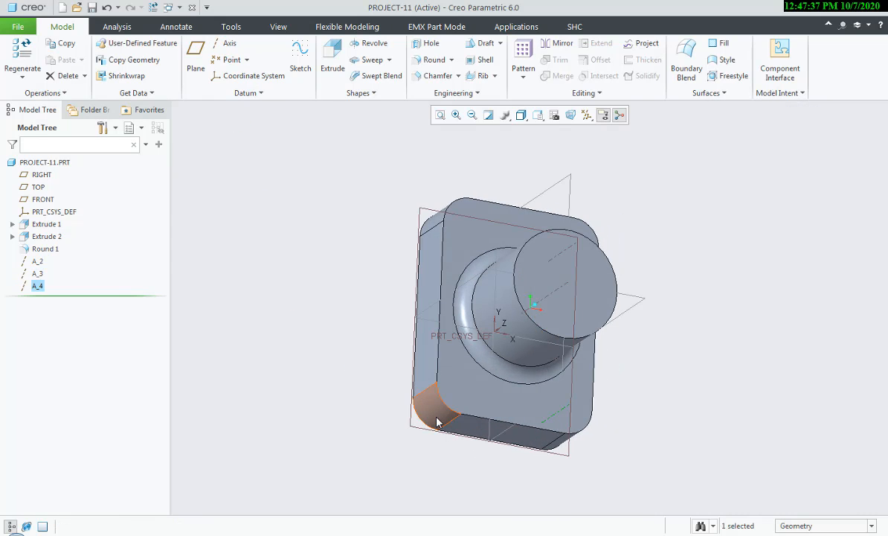
click(420, 387)
middle_click(337, 419)
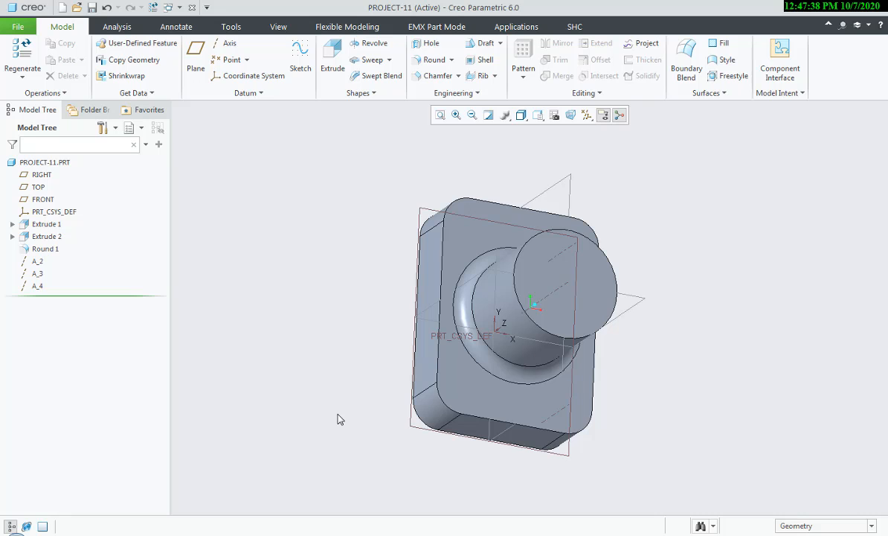
click(227, 44)
click(439, 415)
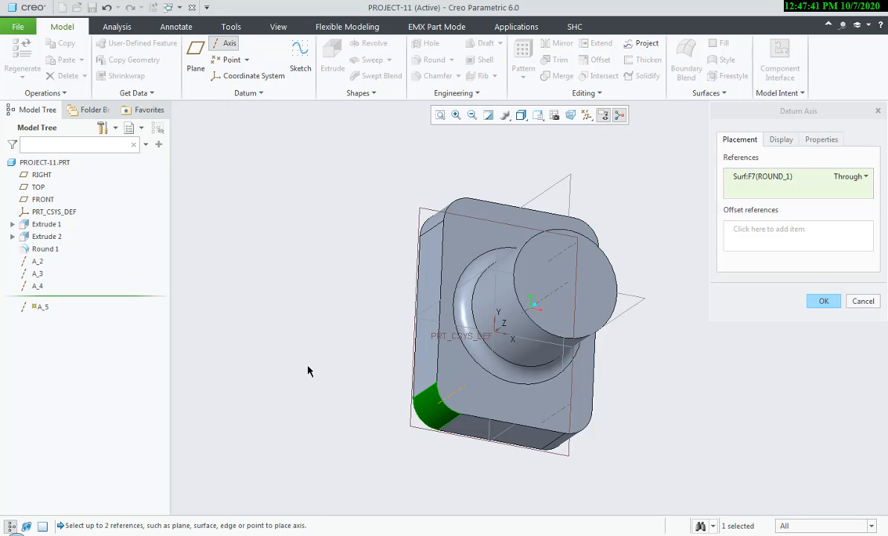
middle_click(312, 369)
middle_drag(343, 370, 349, 350)
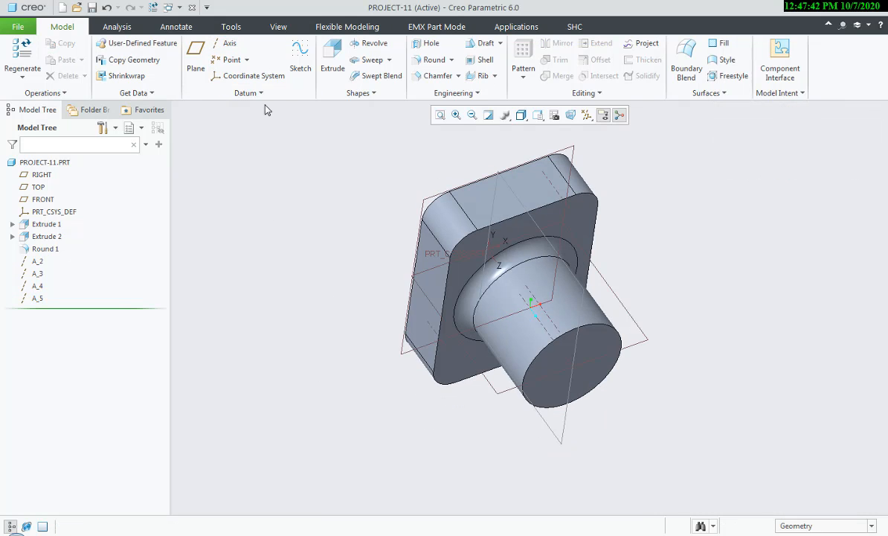
click(227, 43)
click(439, 215)
middle_click(350, 249)
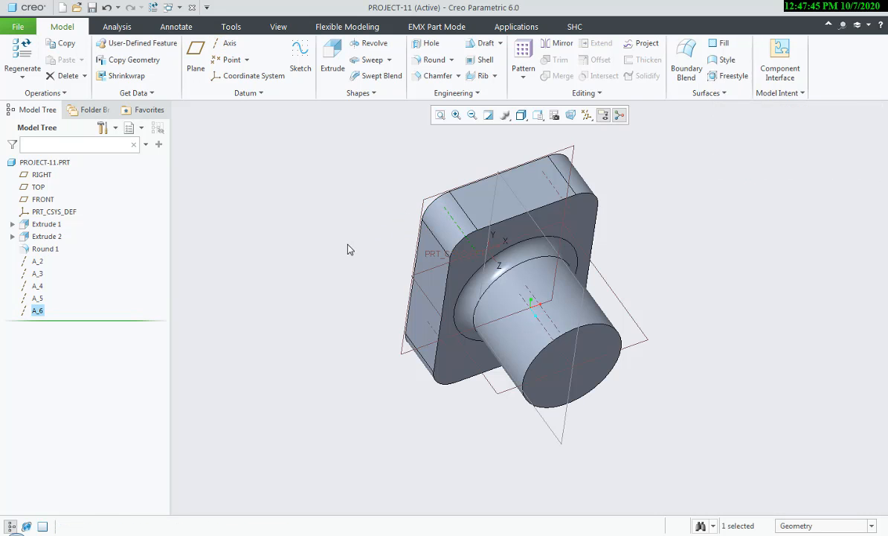
Place a simple hole of diameter 1 on the plate's lower-right corner axis and front face, after checking the PDF drawing.
middle_drag(349, 248, 312, 258)
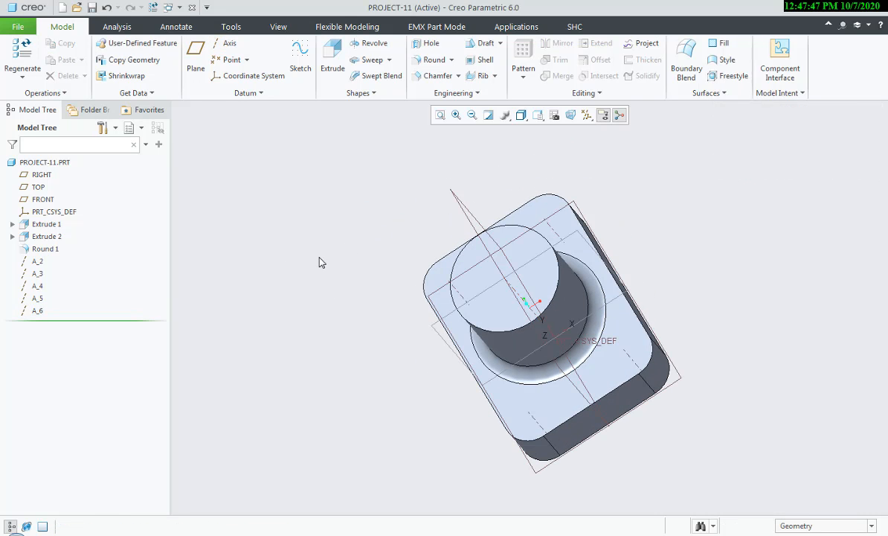
shift+middle_drag(378, 293, 311, 281)
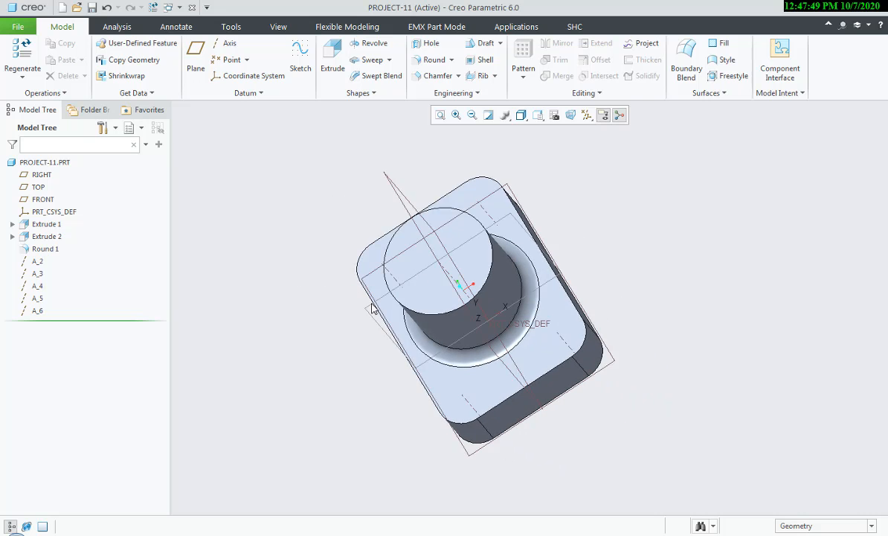
key(alt+Tab)
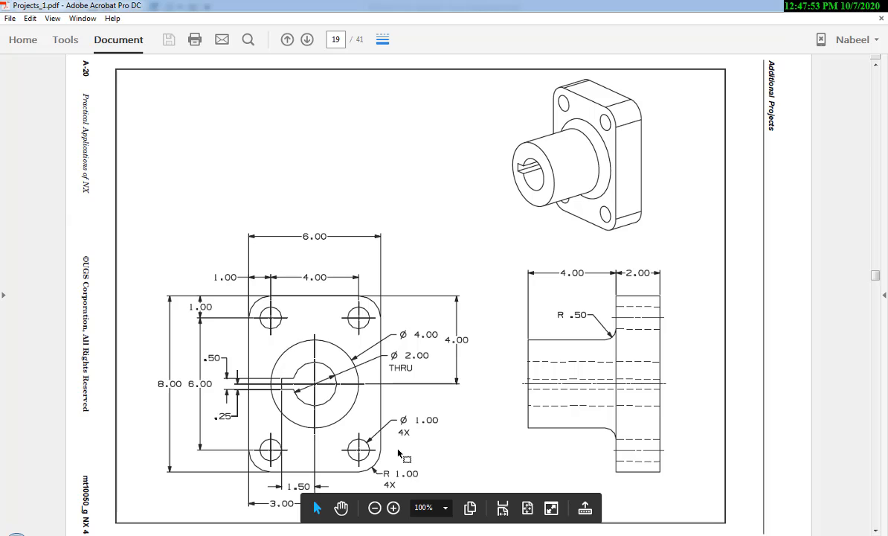
key(alt+Tab)
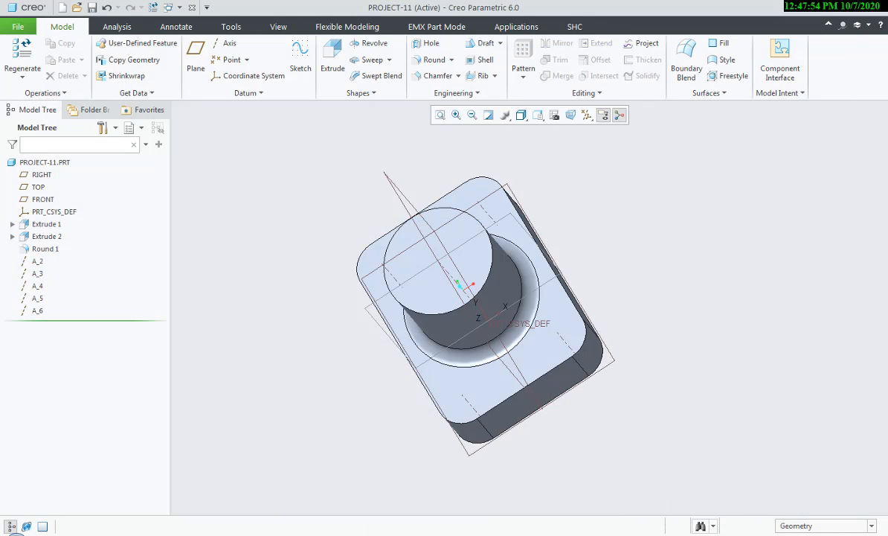
click(426, 44)
click(556, 333)
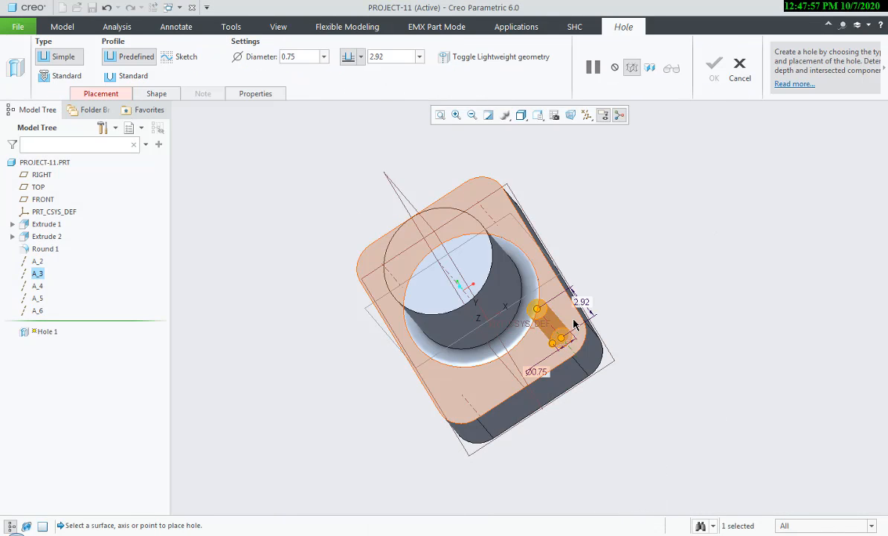
text(1)
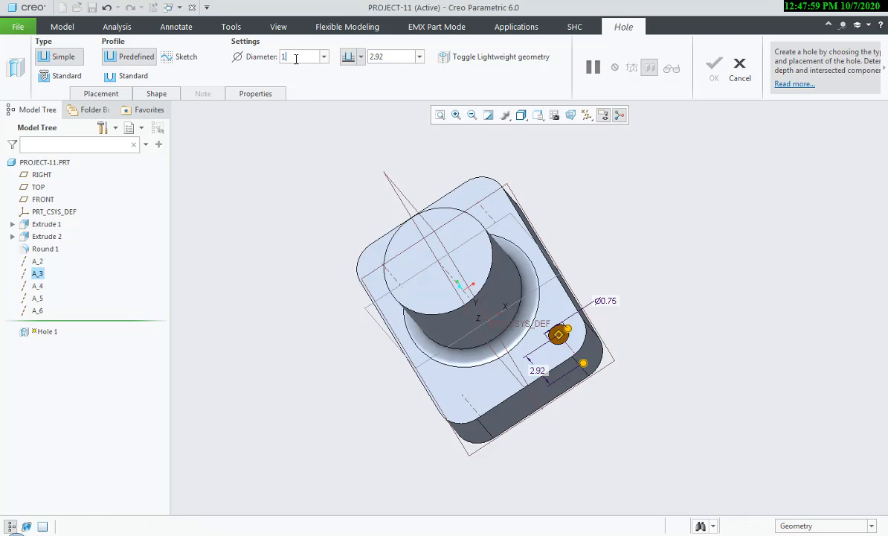
key(Return)
middle_click(325, 163)
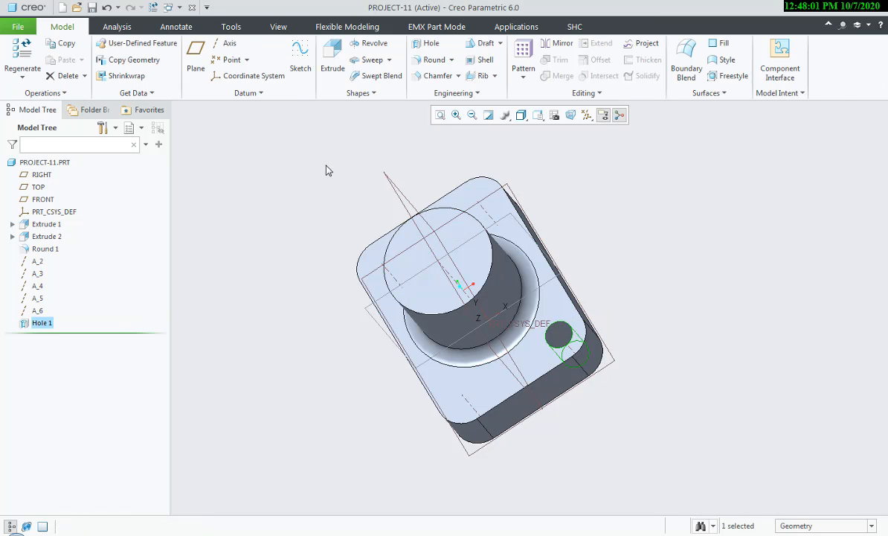
Try to mirror the corner hole about the FRONT plane.
click(560, 44)
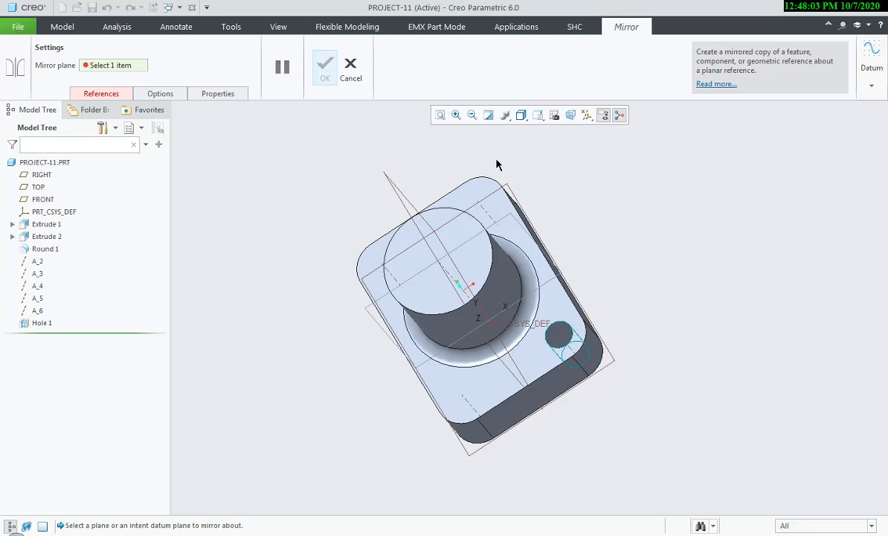
click(487, 200)
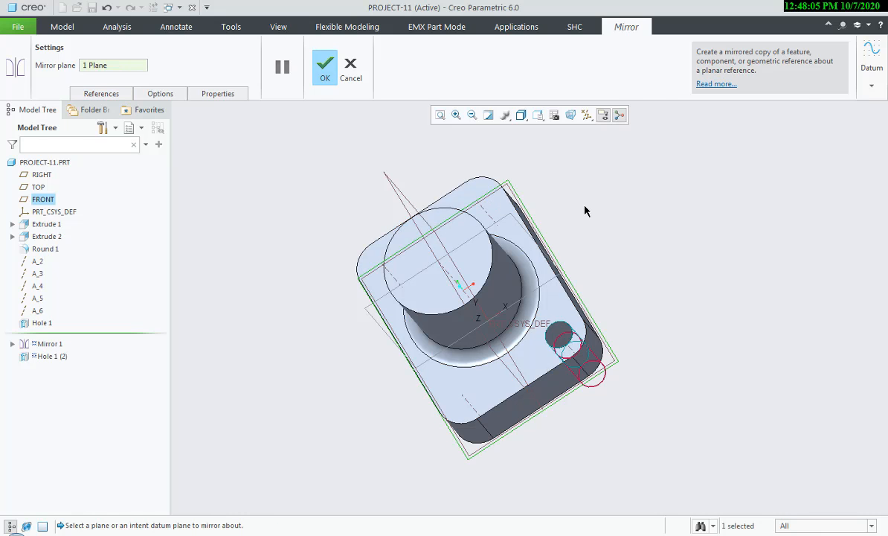
middle_click(586, 210)
mouse_move(586, 211)
middle_down()
mouse_move(595, 224)
mouse_move(595, 207)
middle_up()
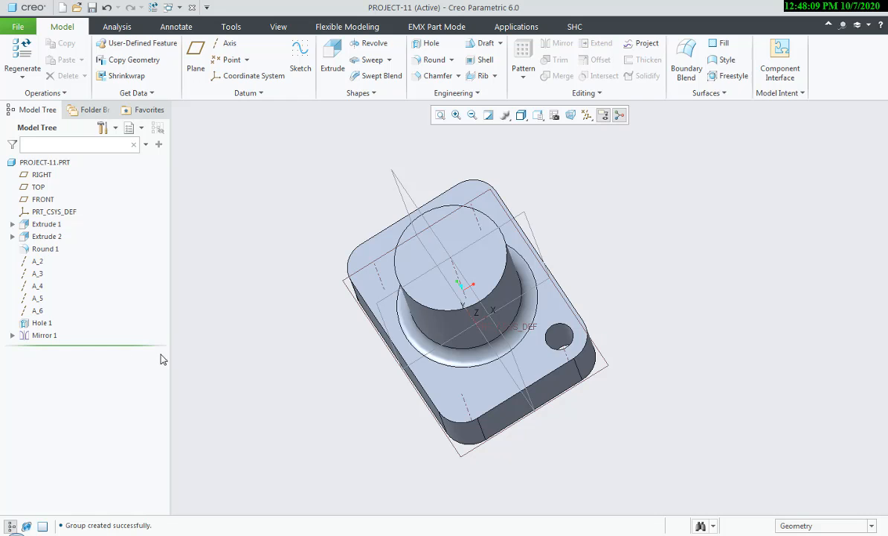
Delete the mirror feature made about the FRONT plane.
click(46, 335)
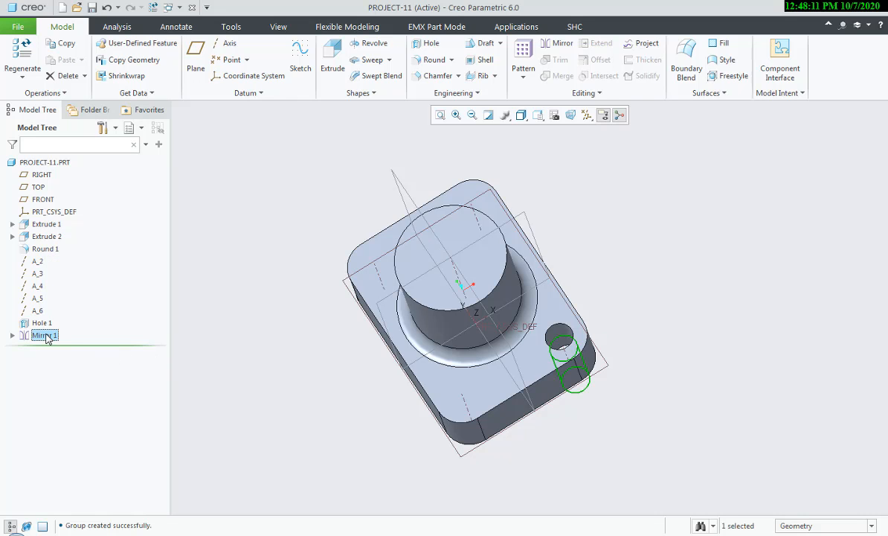
key(Delete)
click(408, 343)
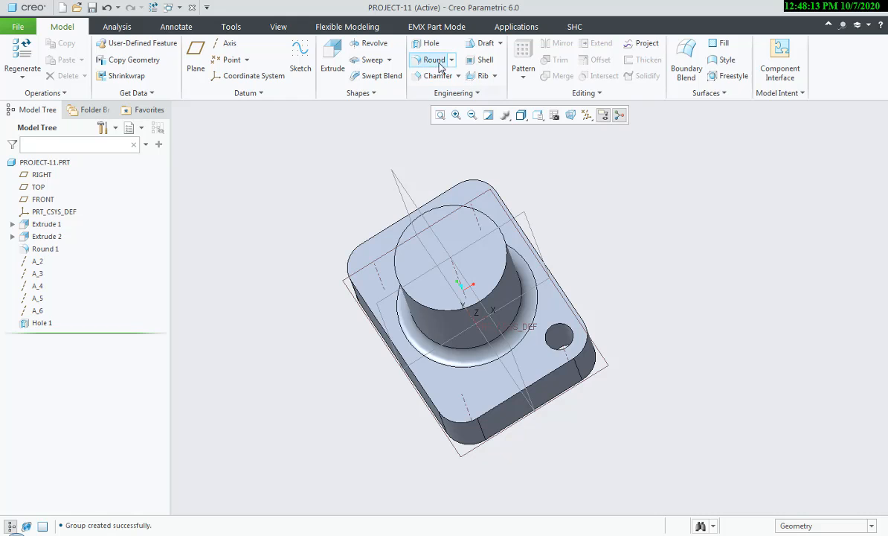
Mirror the corner hole about the TOP plane to the plate's upper-right corner.
click(41, 322)
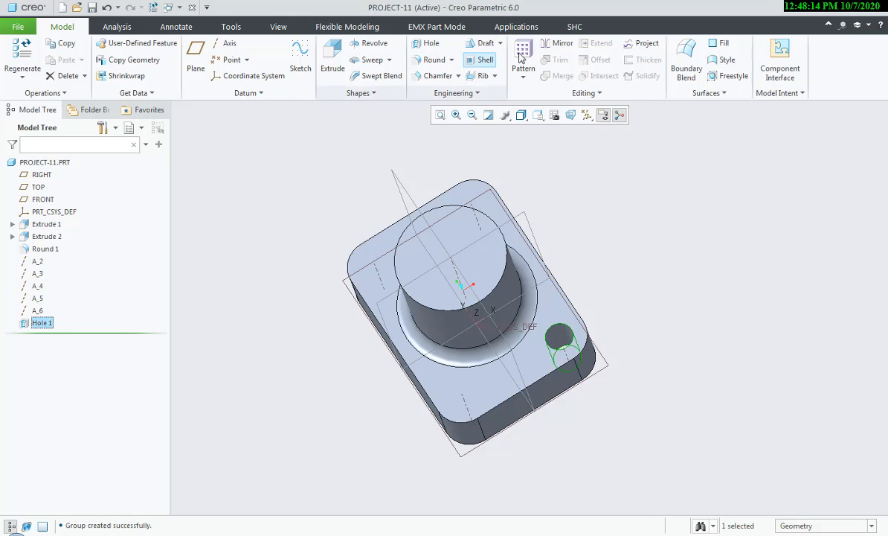
click(560, 43)
click(523, 218)
middle_click(564, 214)
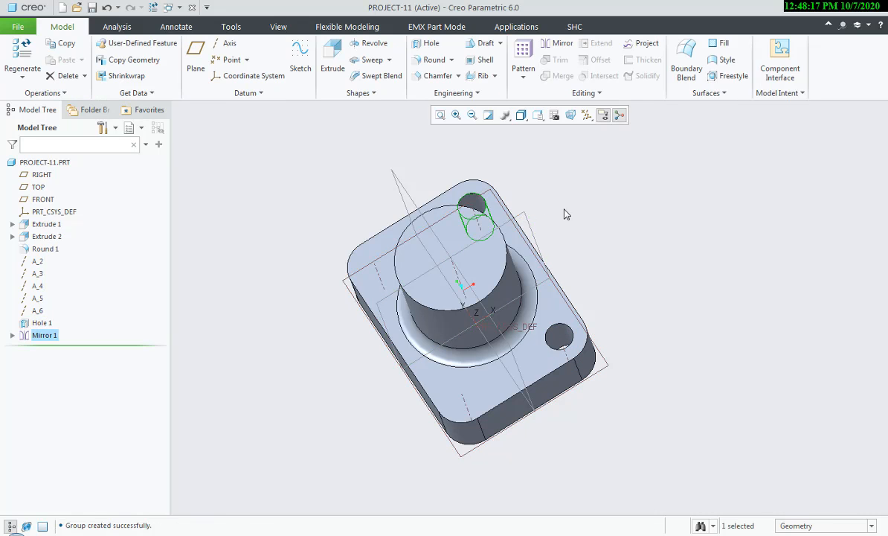
Group the corner hole and its mirrored copy into one local group.
ctrl+click(43, 324)
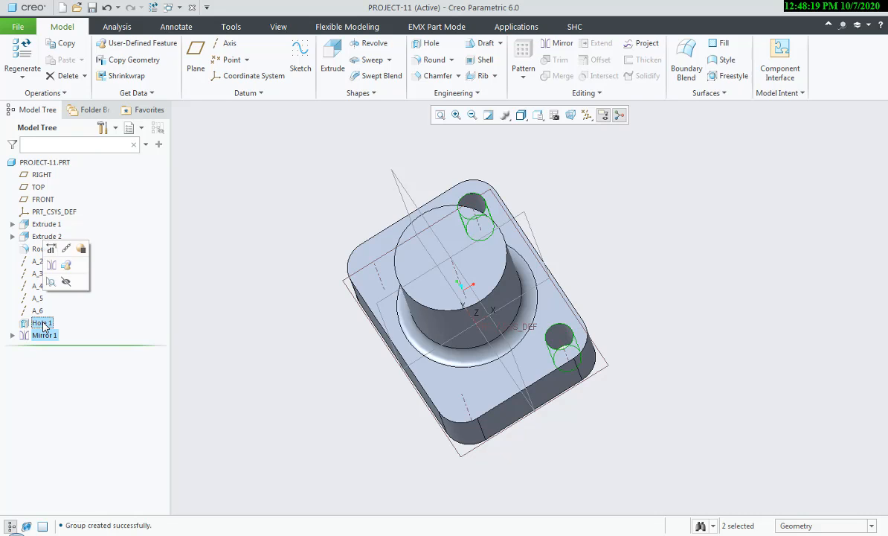
right_click(44, 324)
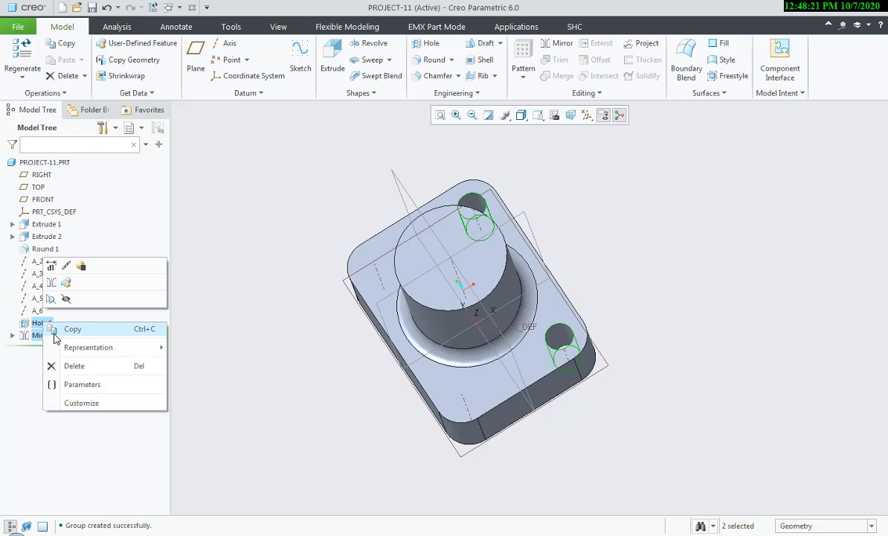
click(64, 286)
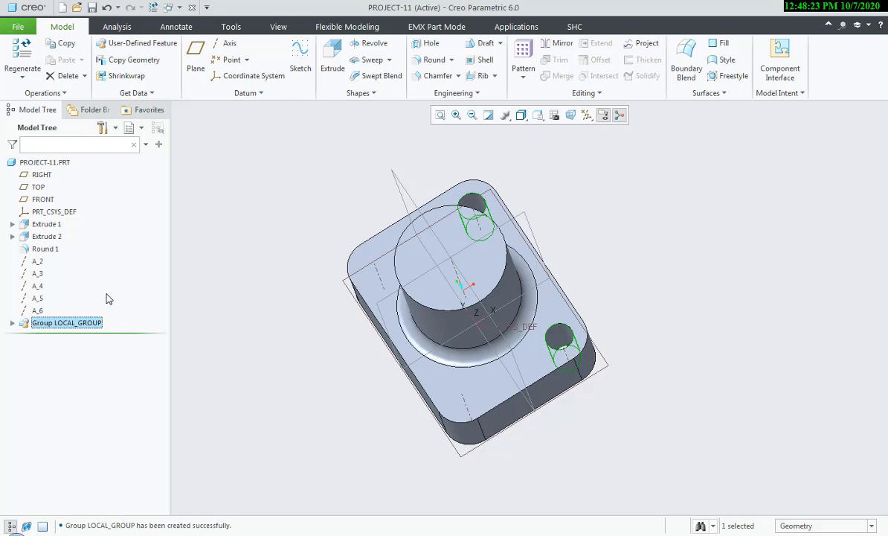
Mirror the group of two corner holes about the RIGHT plane to the plate's other two corners.
click(549, 50)
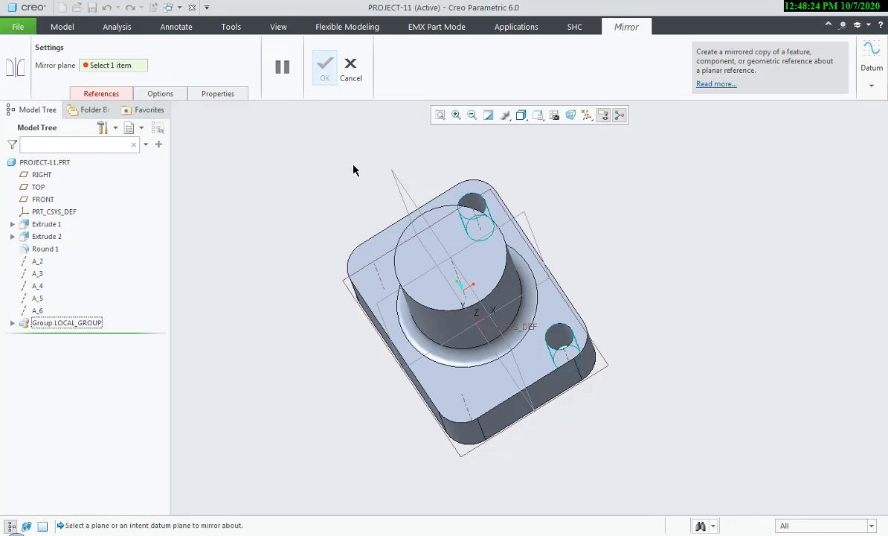
click(399, 183)
middle_click(325, 215)
click(315, 236)
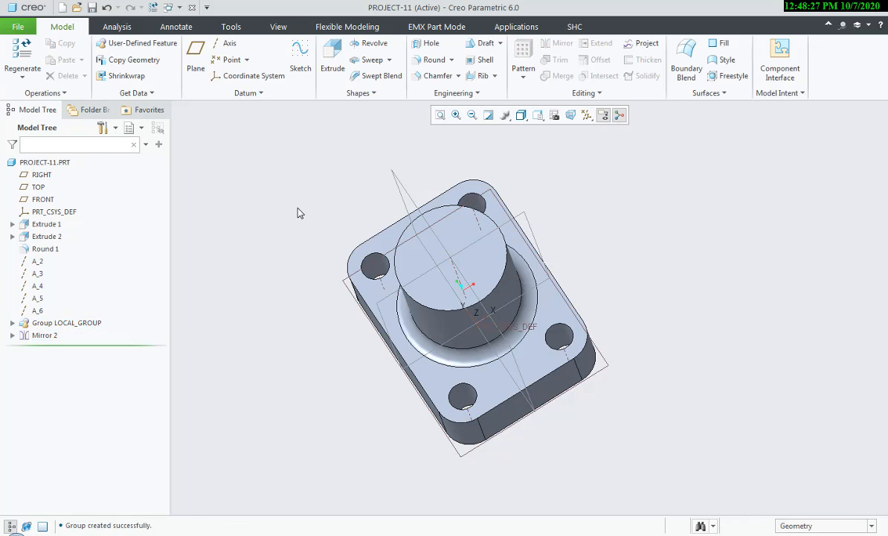
Place a simple hole of diameter 2 on the boss's central axis and end face, checking the PDF drawing.
click(430, 43)
click(450, 260)
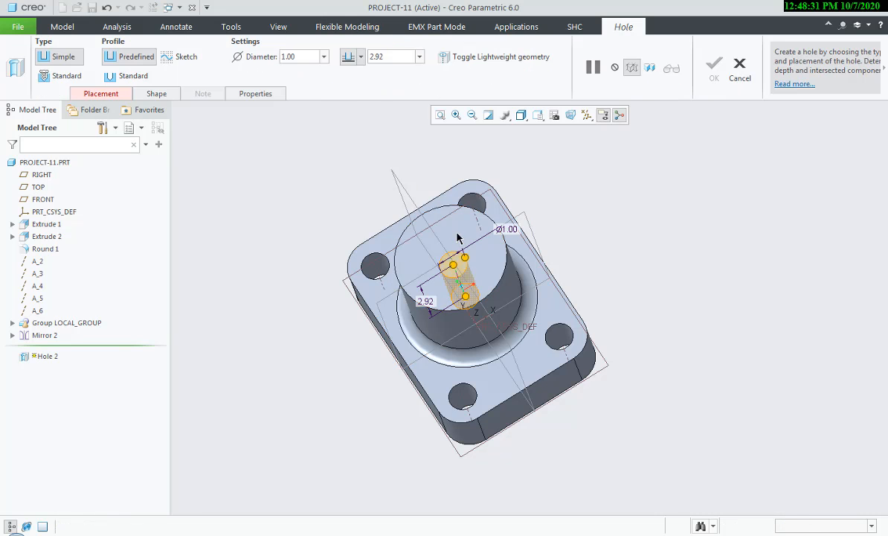
key(alt+Tab)
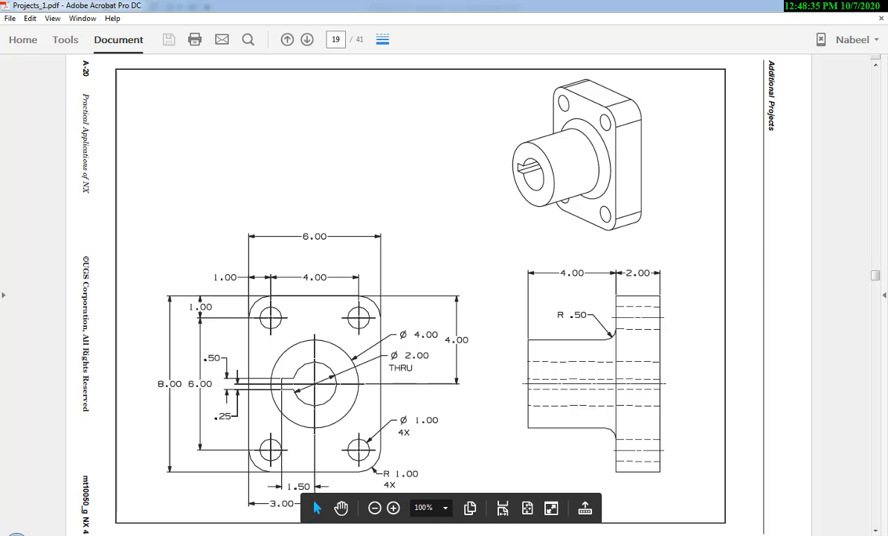
key(alt+Tab)
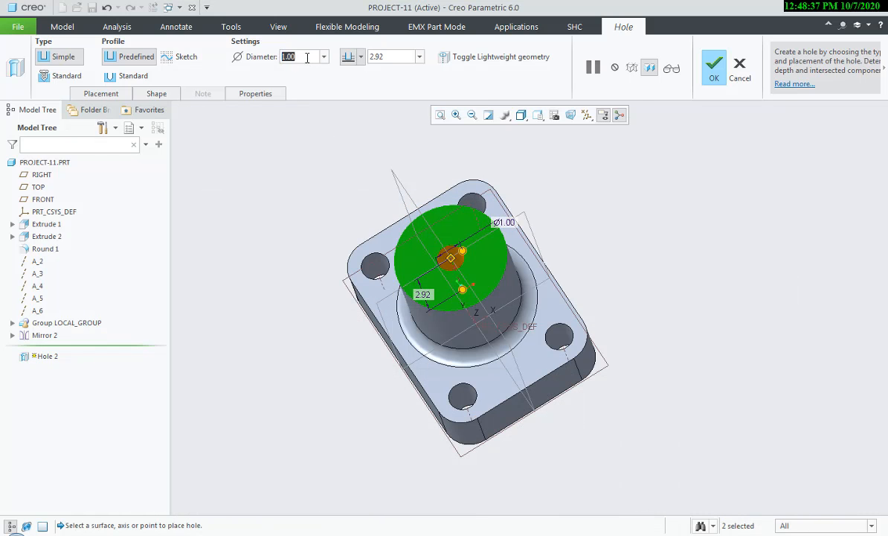
text(2)
key(Return)
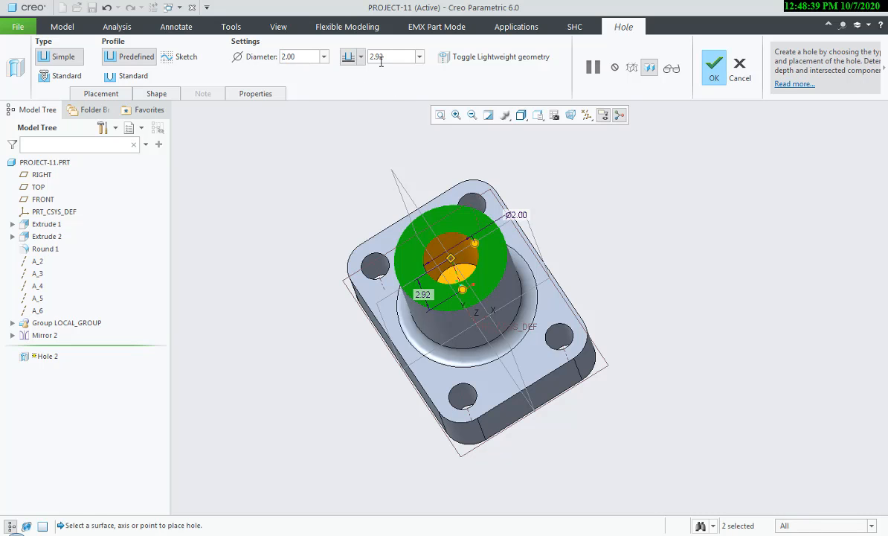
Set the central bore's depth to Through All, complete the hole and return to the default view.
click(361, 61)
click(348, 126)
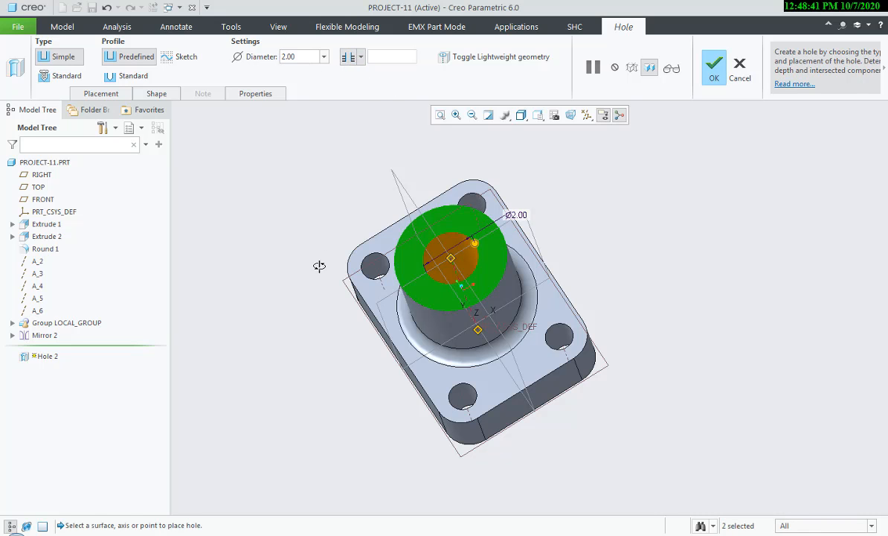
middle_drag(317, 263, 306, 232)
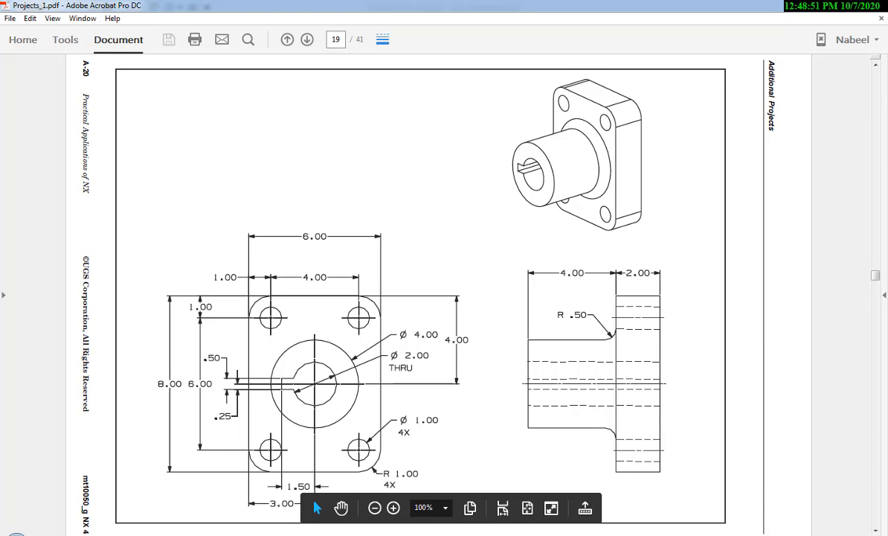
key(alt+Tab)
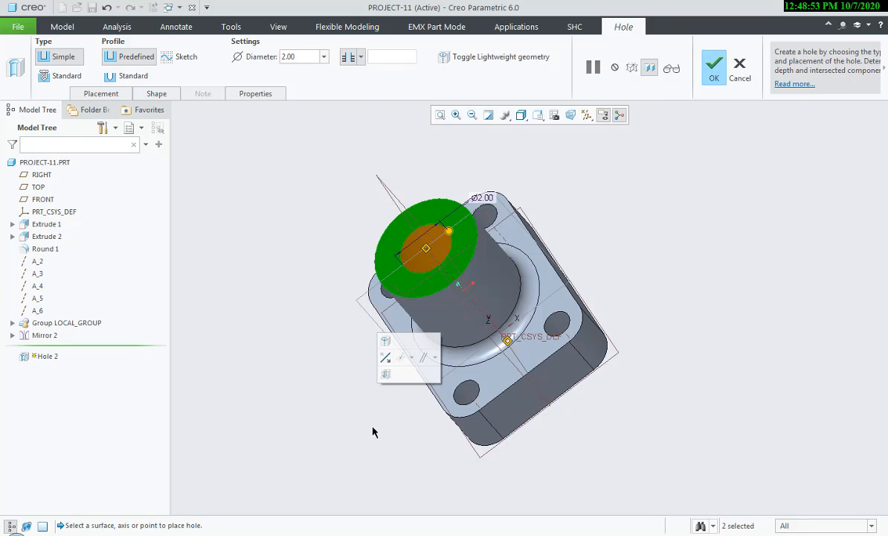
middle_click(365, 424)
key(ctrl+d)
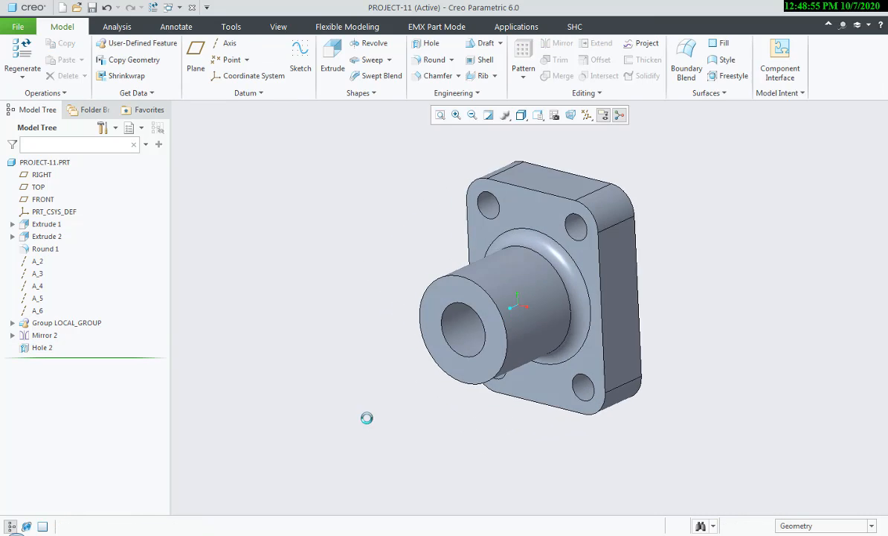
For a new extrude, sketch a center rectangle about 1.97 by 0.74 on the boss's end face, centred on the horizontal reference across the bore's left side.
key(alt+Tab)
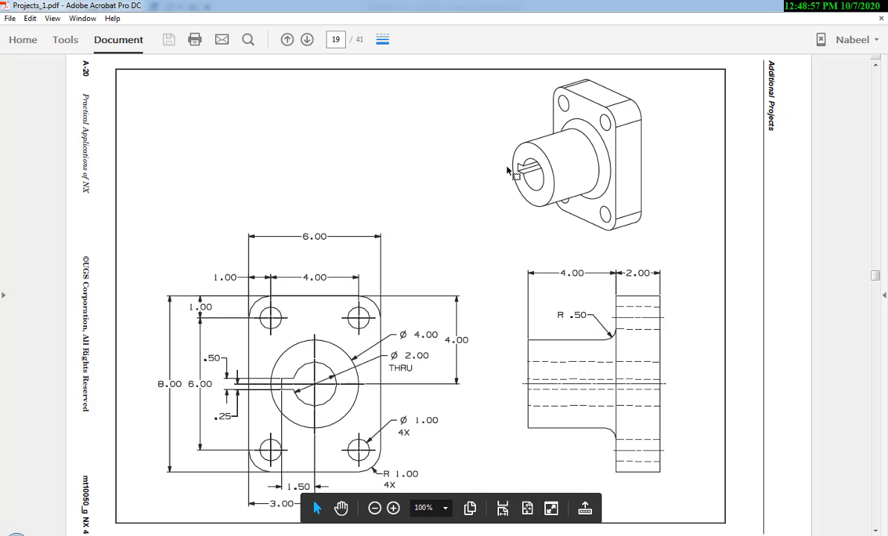
key(alt+Tab)
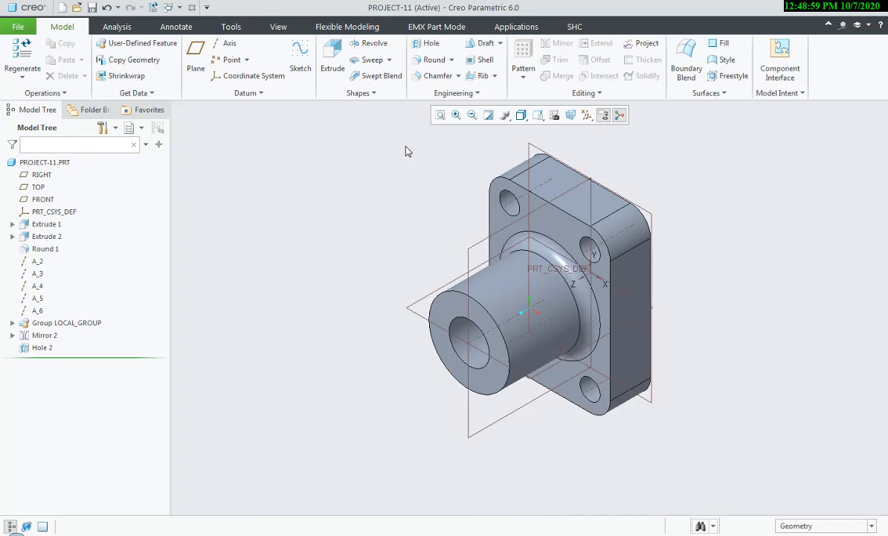
click(332, 54)
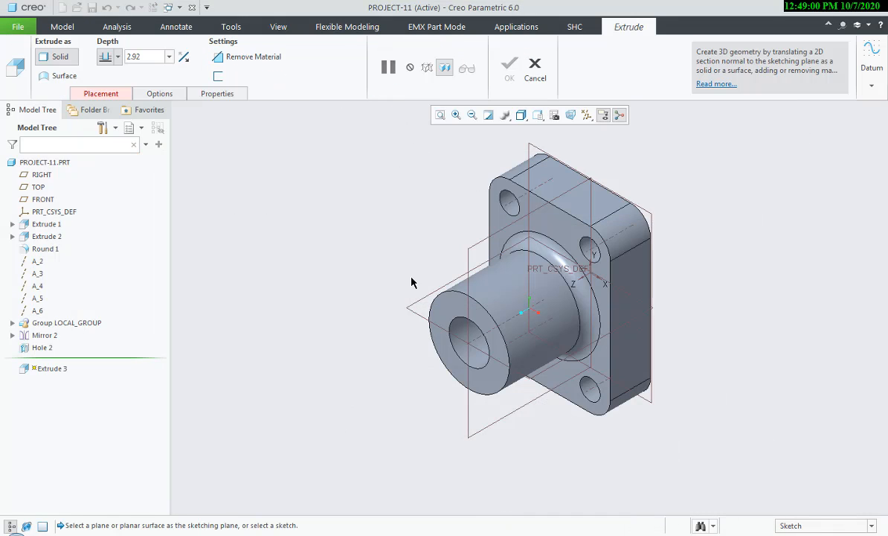
click(448, 307)
click(16, 74)
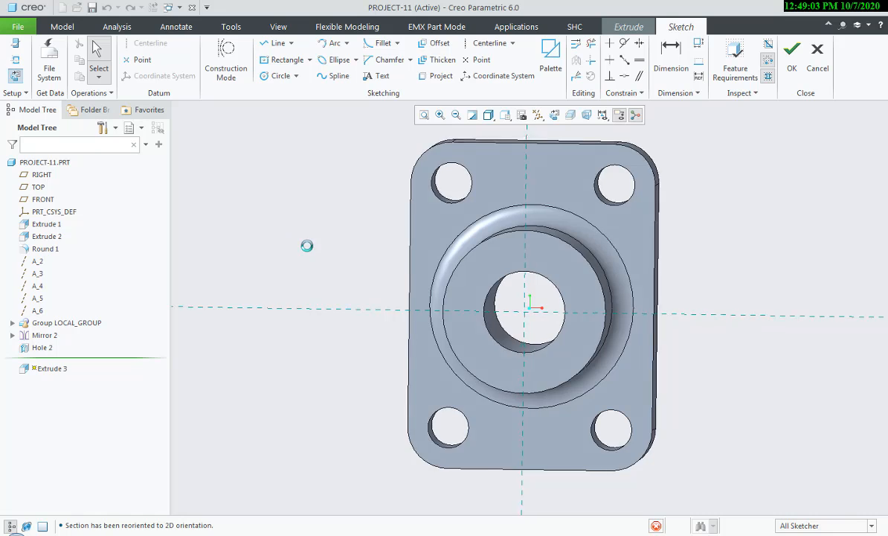
click(310, 60)
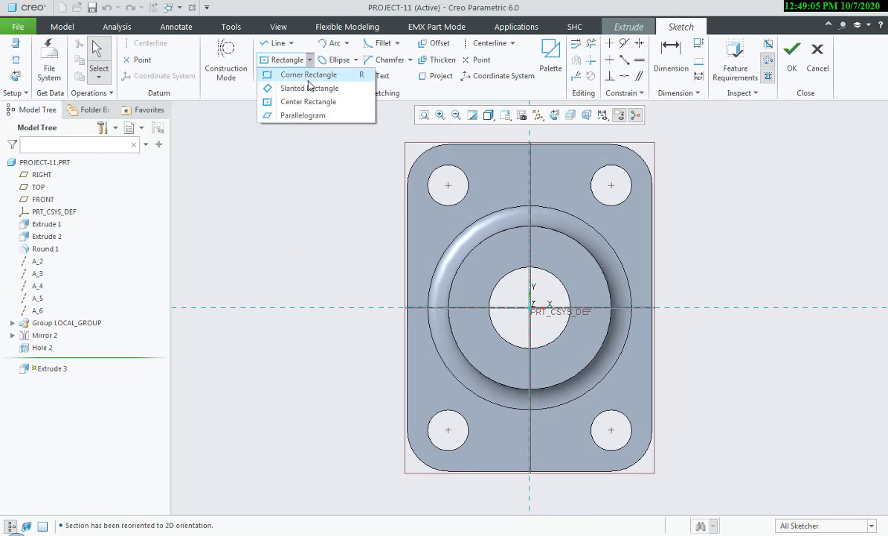
click(305, 99)
click(528, 307)
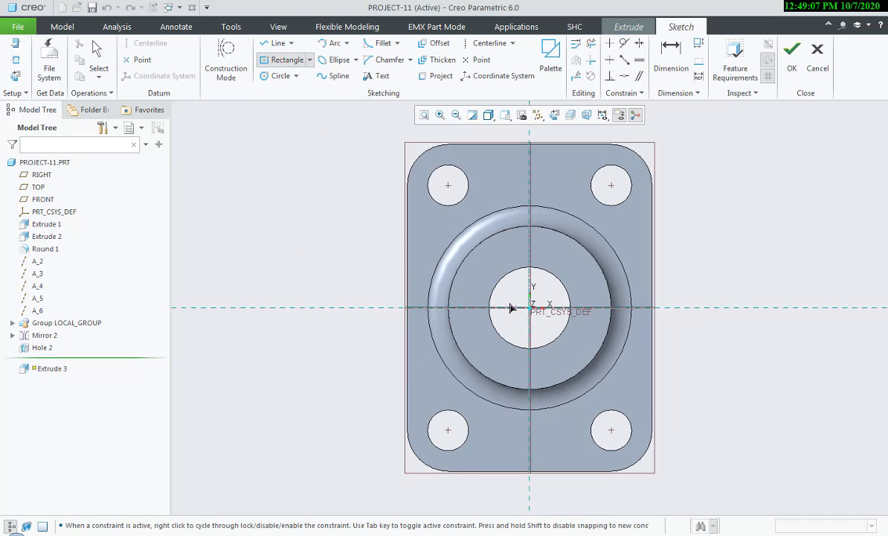
click(474, 296)
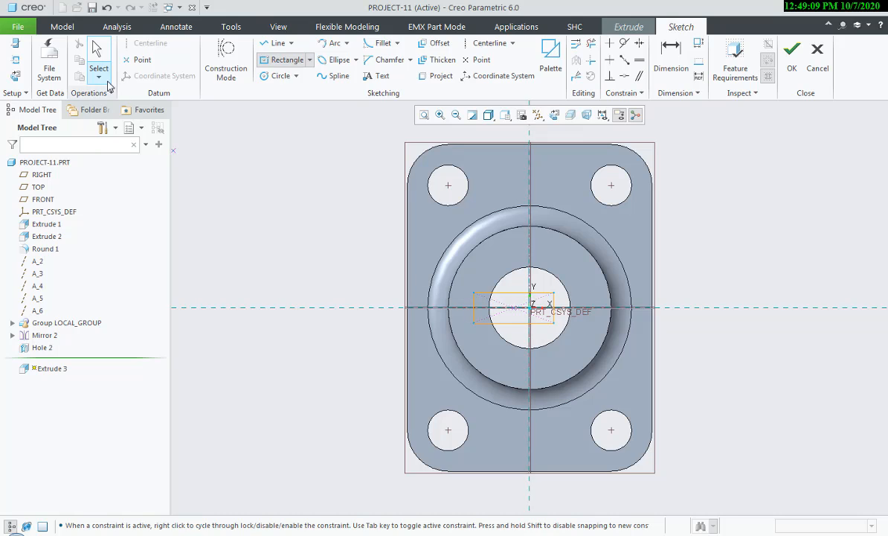
click(97, 58)
Set the keyway rectangle's height to 0.5, following the PDF drawing.
key(alt+Tab)
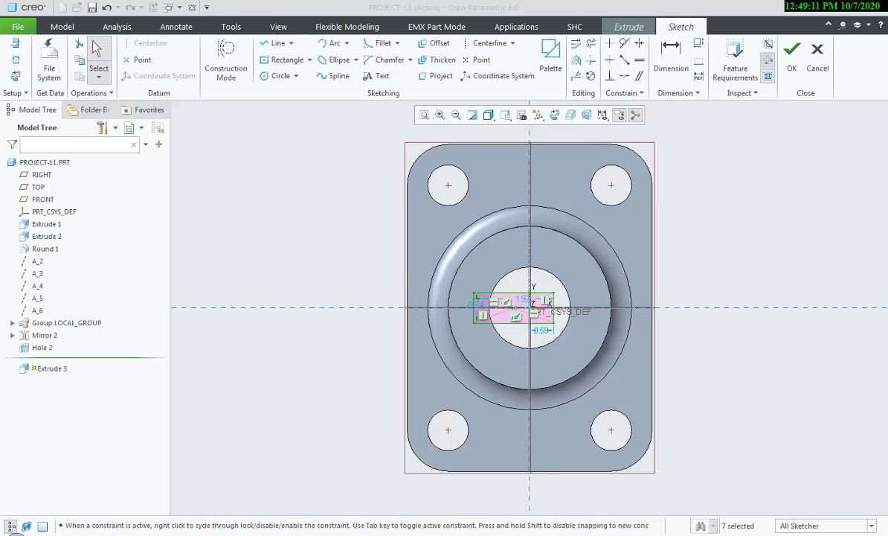
key(alt+Tab)
key(alt+Tab)
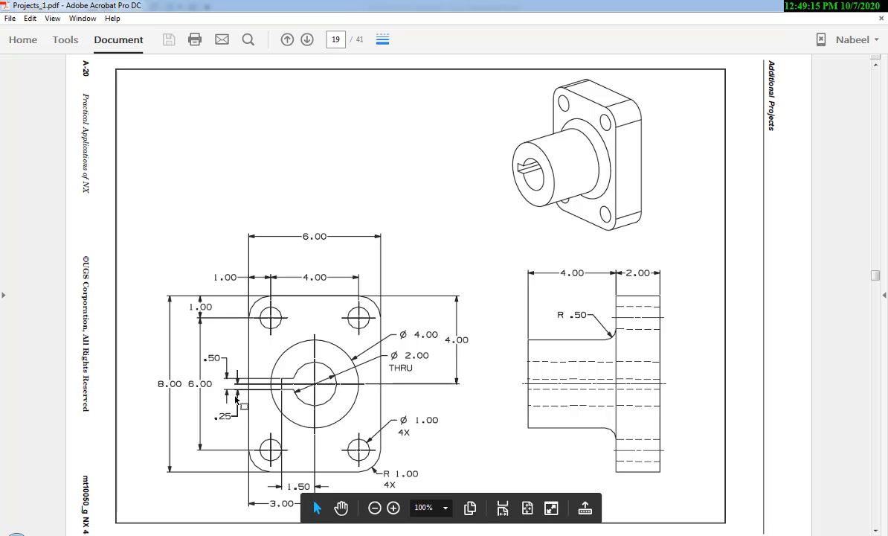
key(alt+Tab)
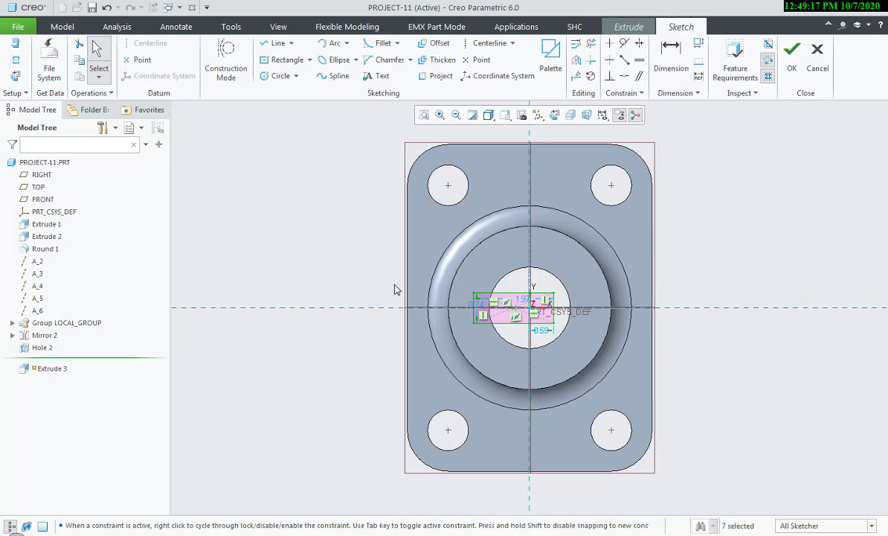
double_click(481, 310)
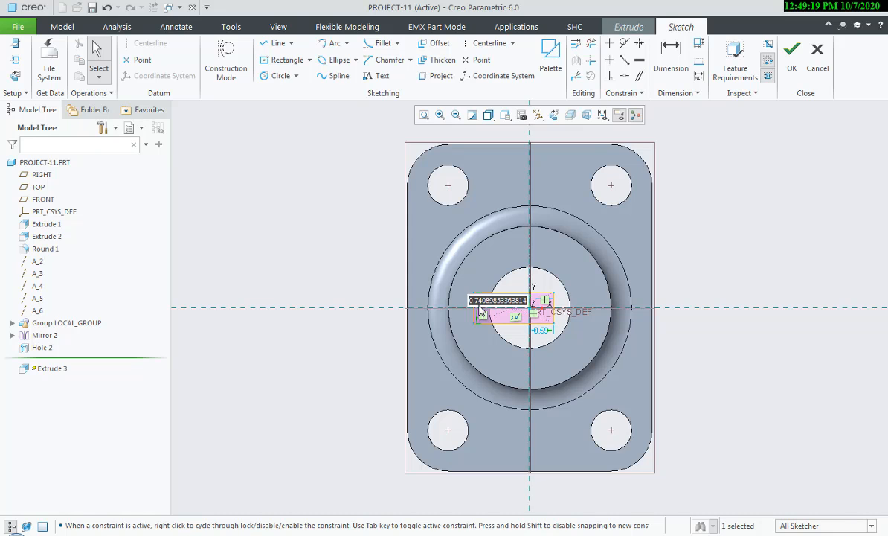
text(5)
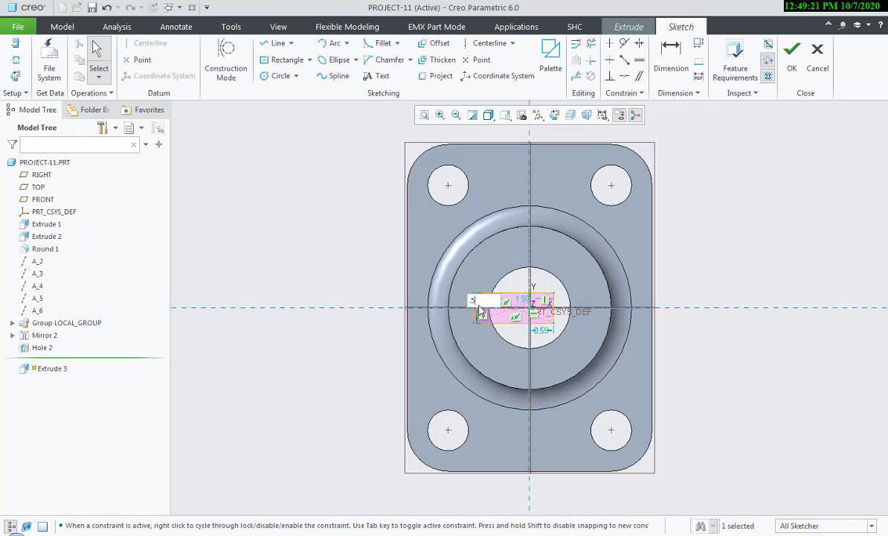
key(Return)
Dimension the rectangle's left edge 1.50 from the vertical reference, checking the PDF drawing, and finish the sketch.
key(alt+Tab)
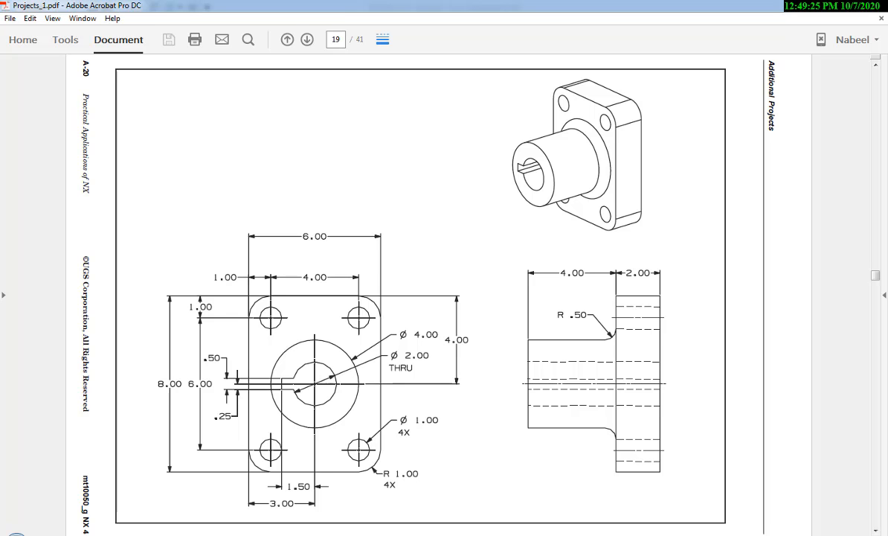
key(alt+Tab)
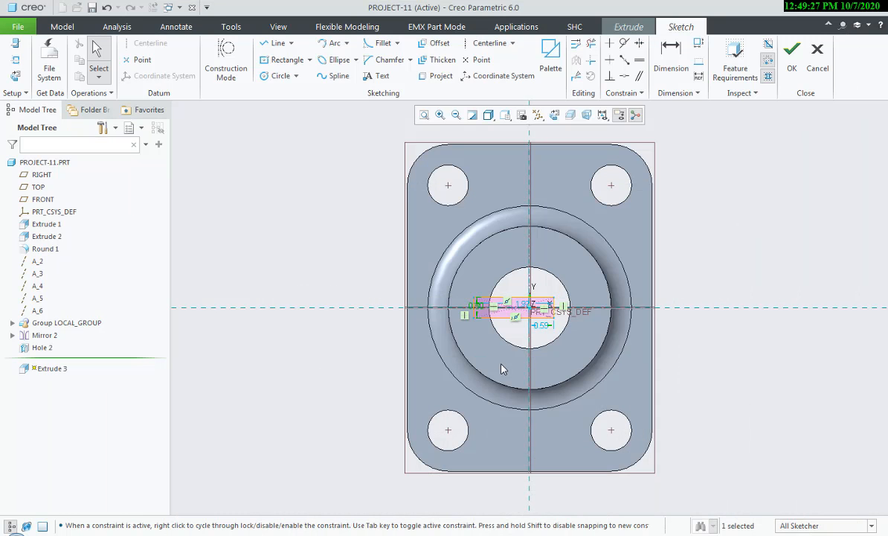
click(671, 58)
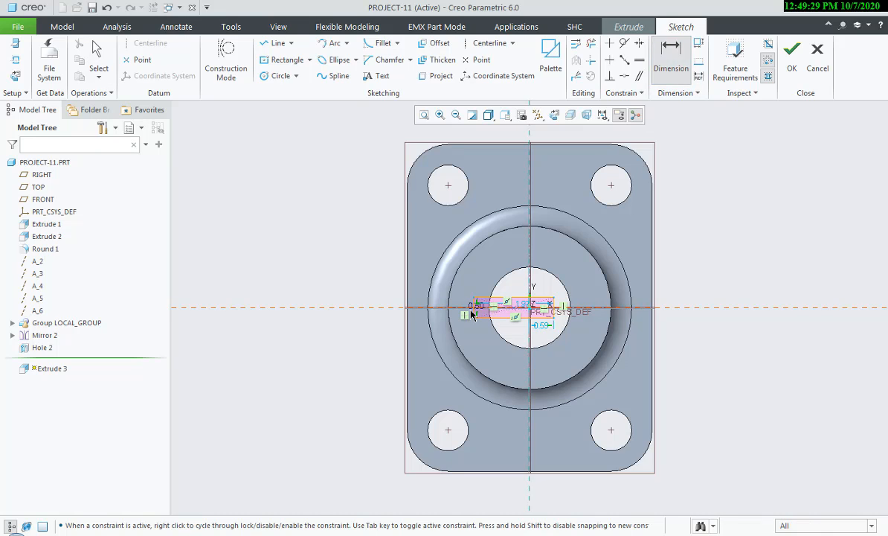
middle_click(507, 360)
text(1.50)
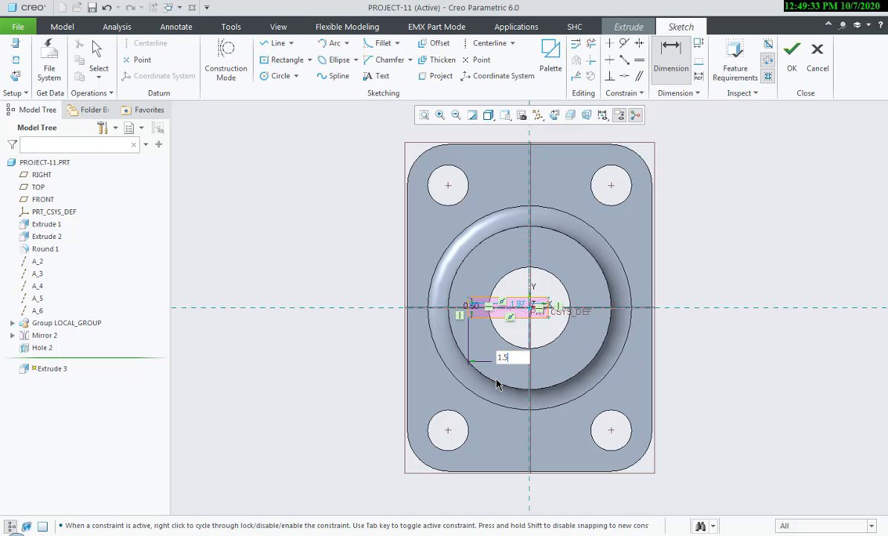
key(Return)
click(512, 534)
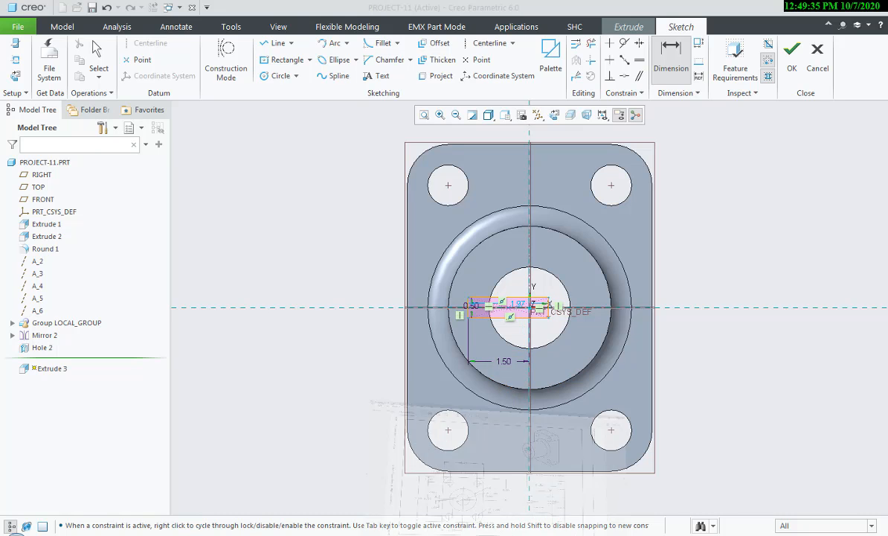
click(511, 534)
click(792, 56)
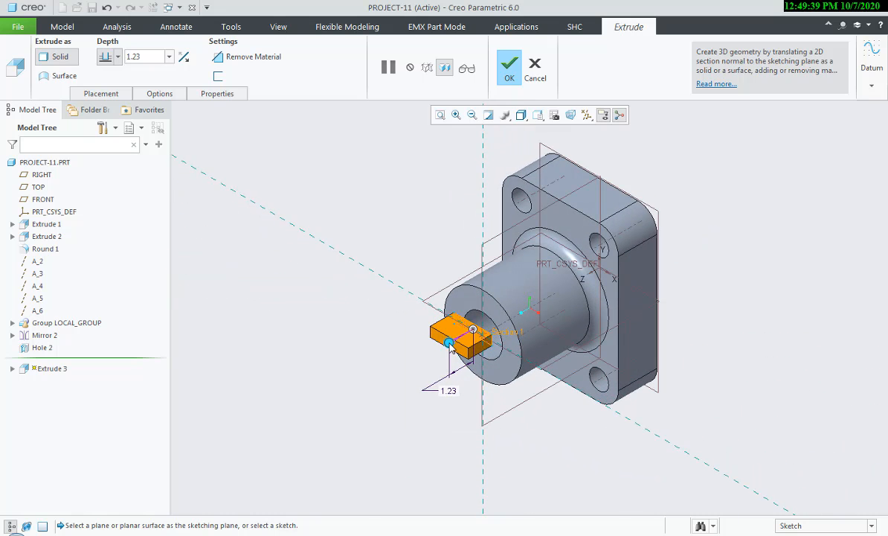
Flip the extrusion into the hub and cut the keyway as removed material through the whole part.
click(456, 346)
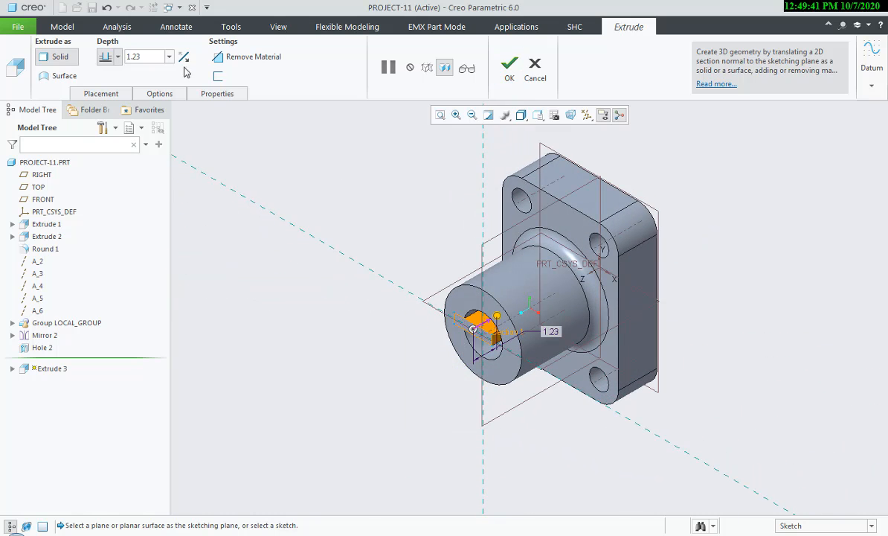
click(223, 60)
click(118, 57)
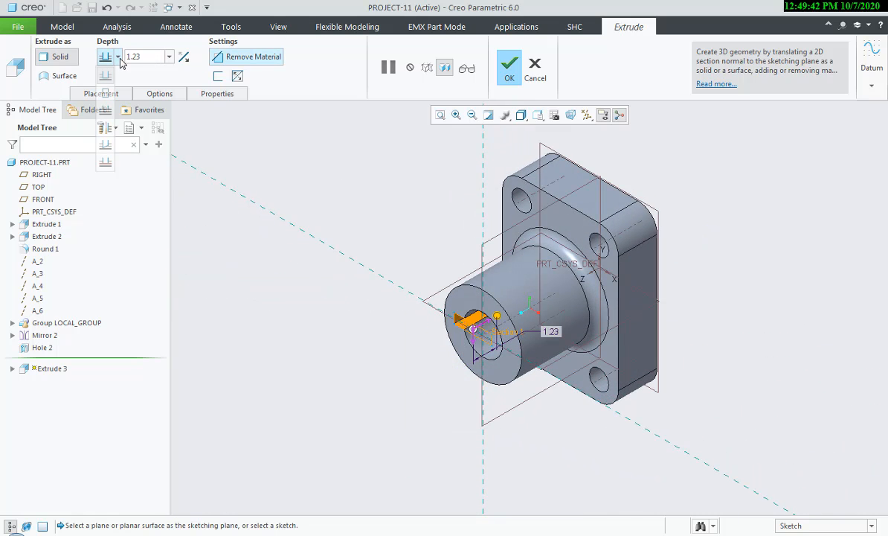
click(97, 118)
middle_click(319, 341)
mouse_move(328, 363)
middle_down()
mouse_move(351, 318)
mouse_move(367, 334)
mouse_move(343, 358)
middle_up()
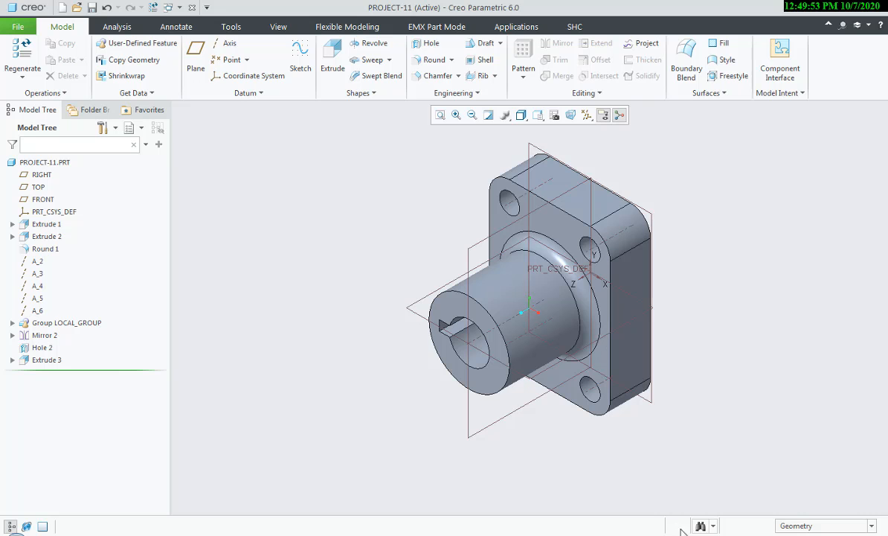
Start a new drawing file named Project-11, checking the project's page in the PDF drawing.
click(23, 31)
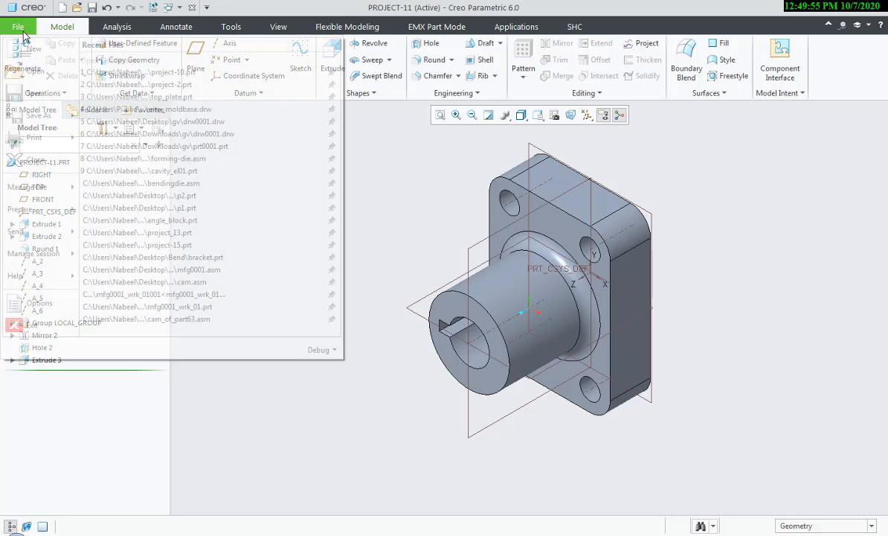
click(30, 47)
click(350, 261)
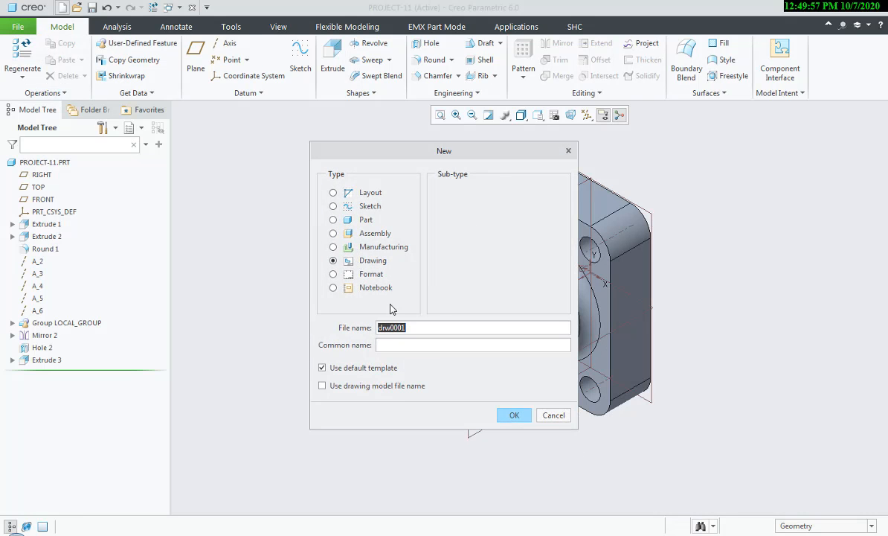
text(Project-)
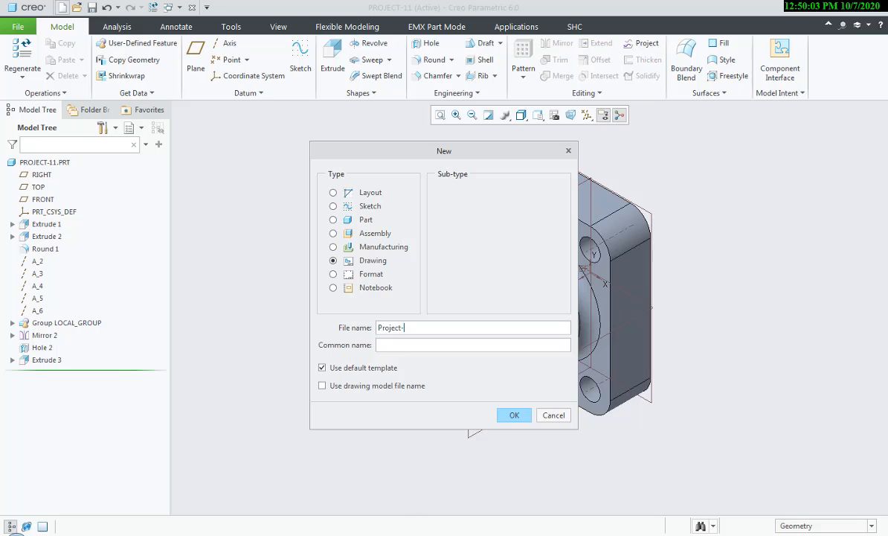
key(alt+Tab)
scroll(435, 448, up, 5)
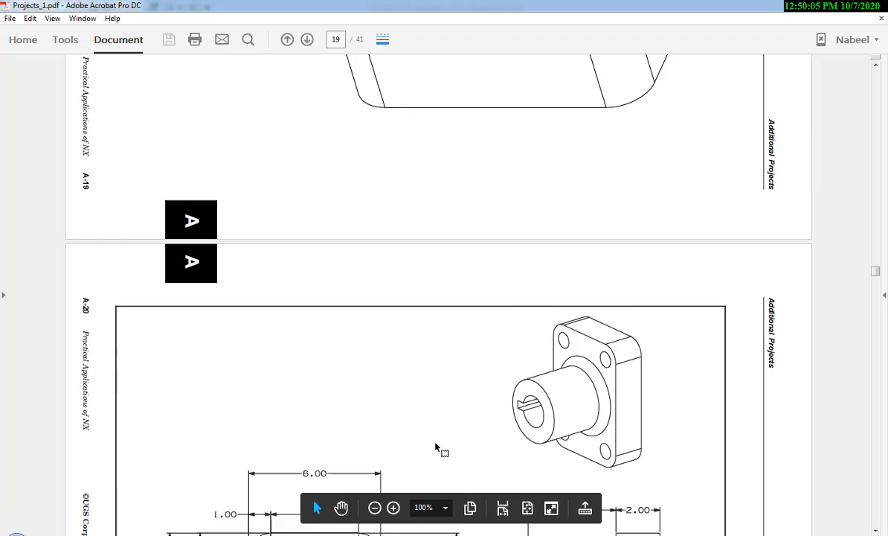
scroll(435, 448, up, 1)
scroll(439, 449, down, 5)
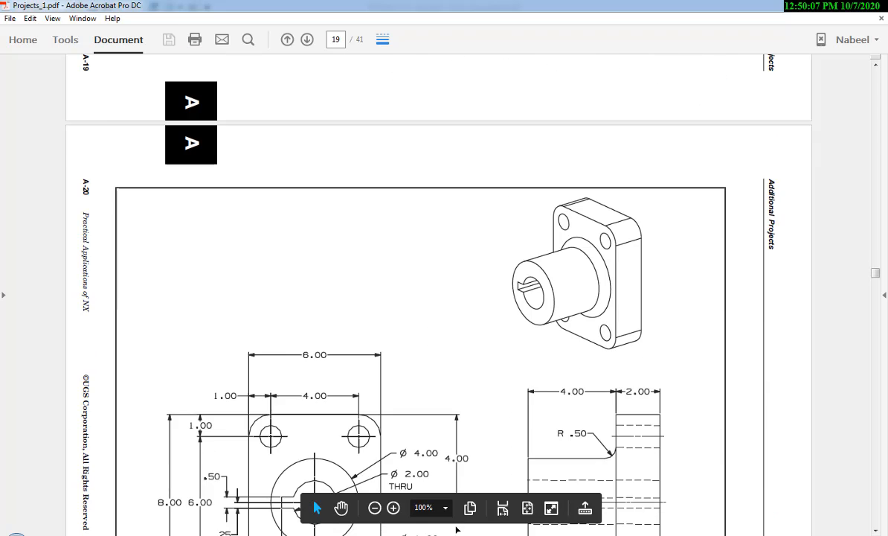
key(alt+Tab)
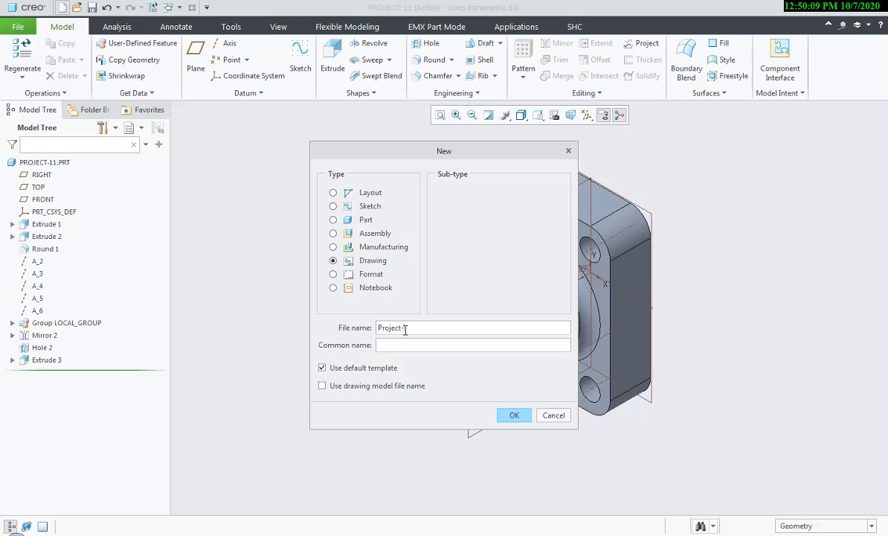
text(11)
Create the drawing without the default template, as empty with format using the system format c.frm.
click(382, 369)
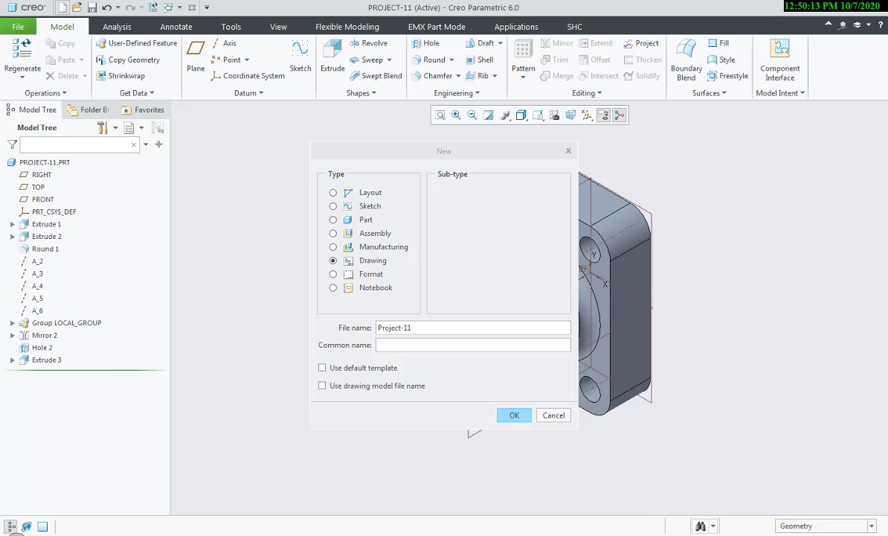
click(436, 535)
scroll(450, 414, down, 5)
click(439, 535)
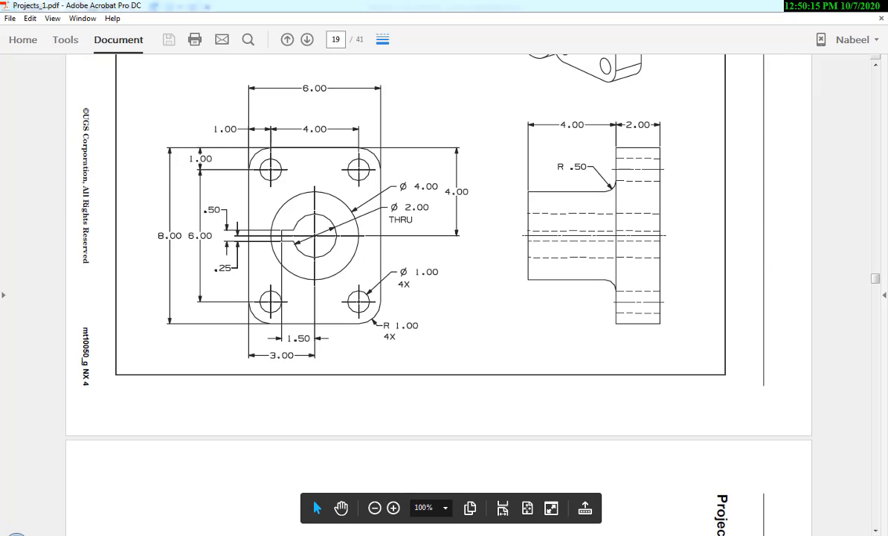
click(514, 415)
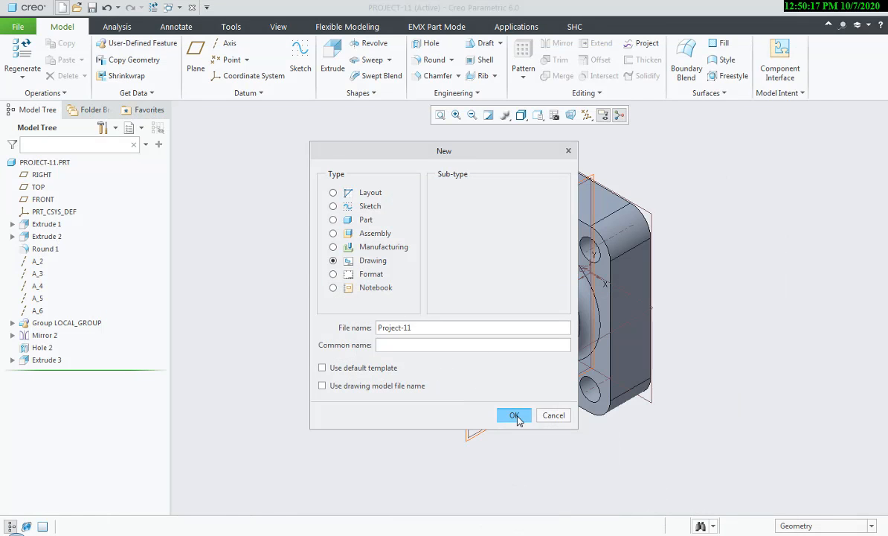
click(382, 226)
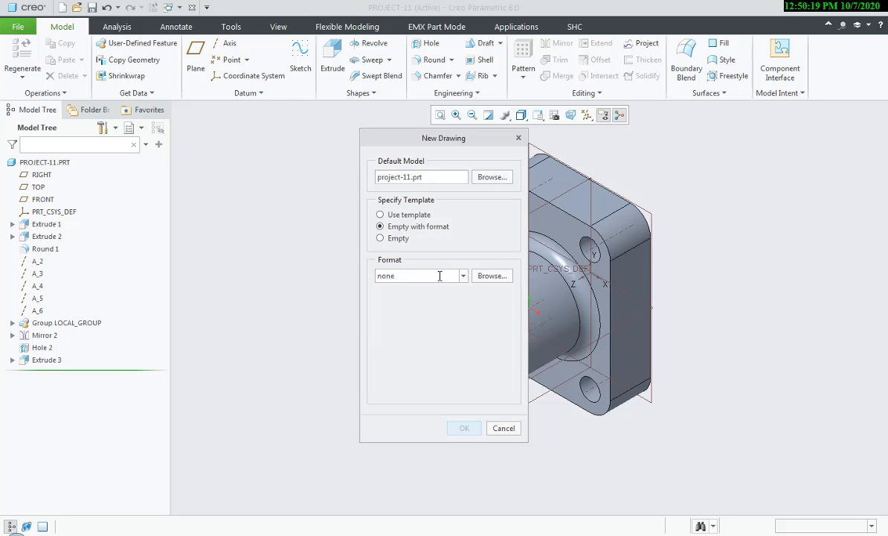
click(491, 276)
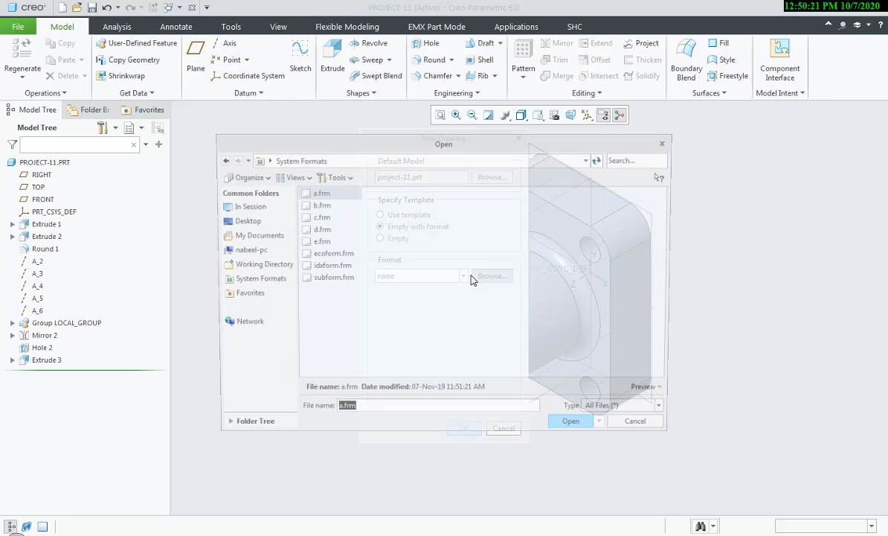
double_click(318, 216)
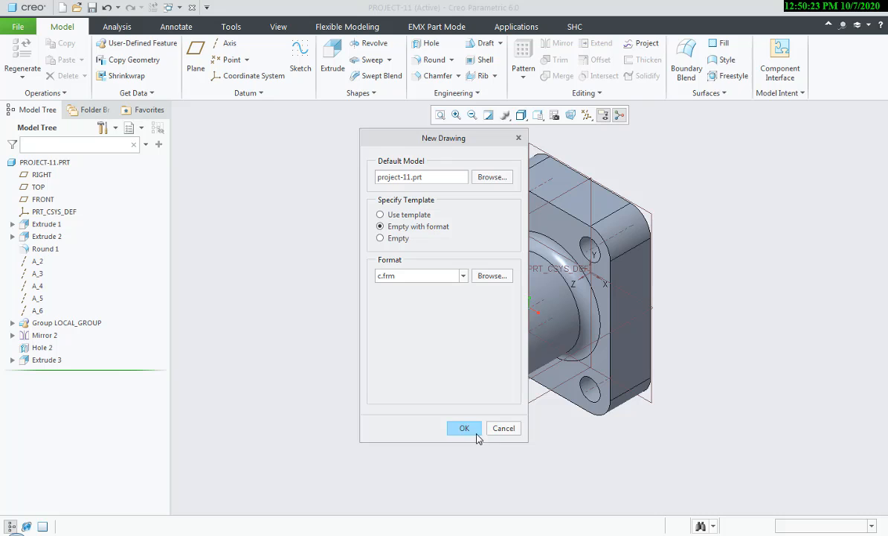
click(475, 430)
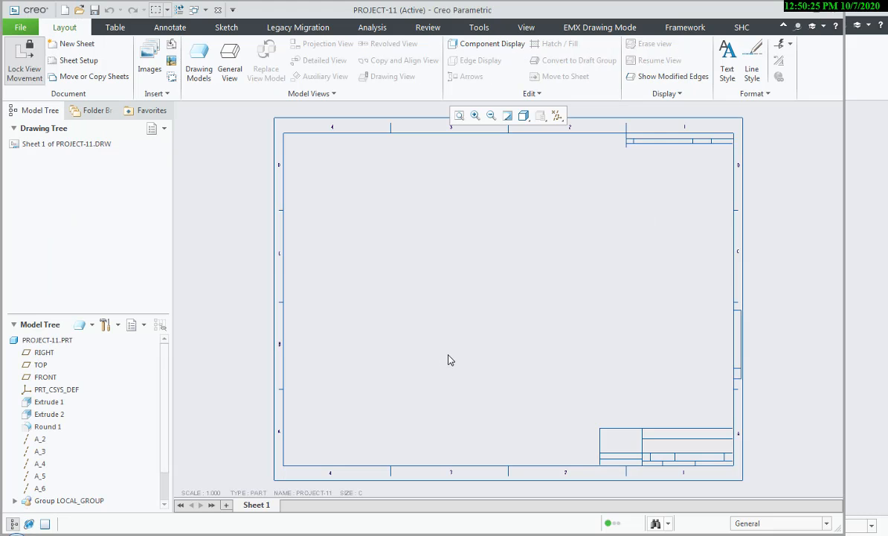
Place a general view of the part near the sheet's centre and orient it to FRONT.
click(230, 61)
click(455, 353)
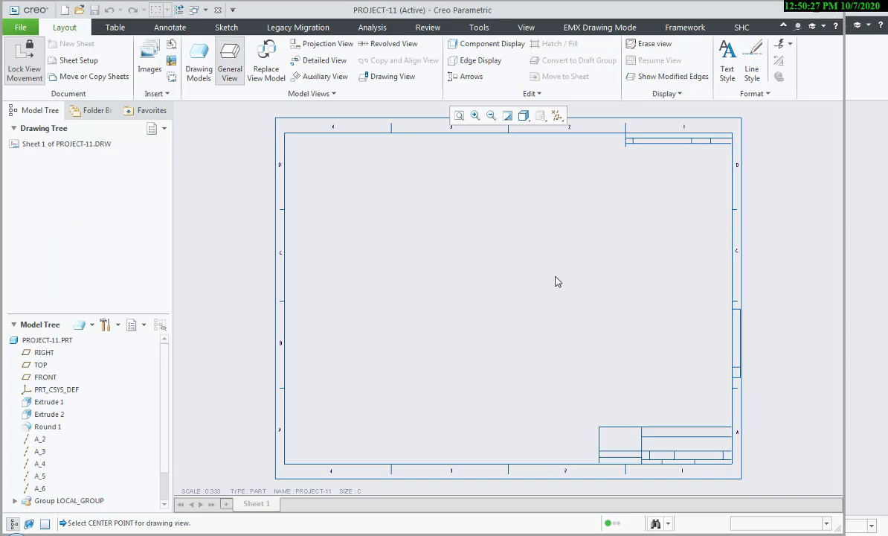
click(554, 278)
click(647, 322)
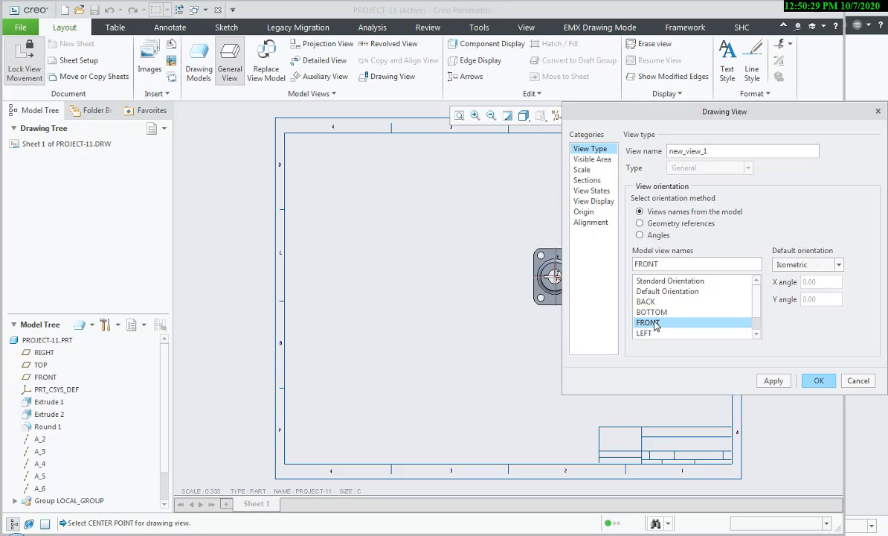
click(782, 385)
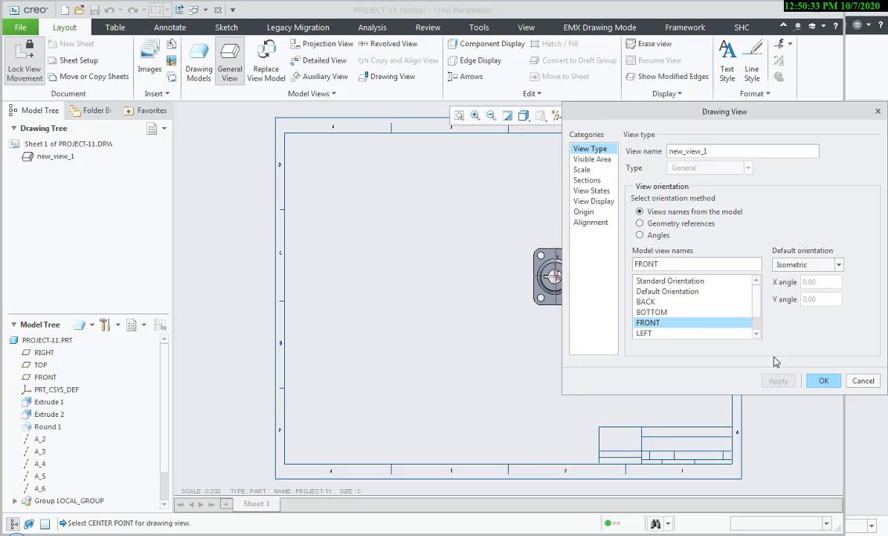
Give the front view a custom scale of 0.8.
click(584, 171)
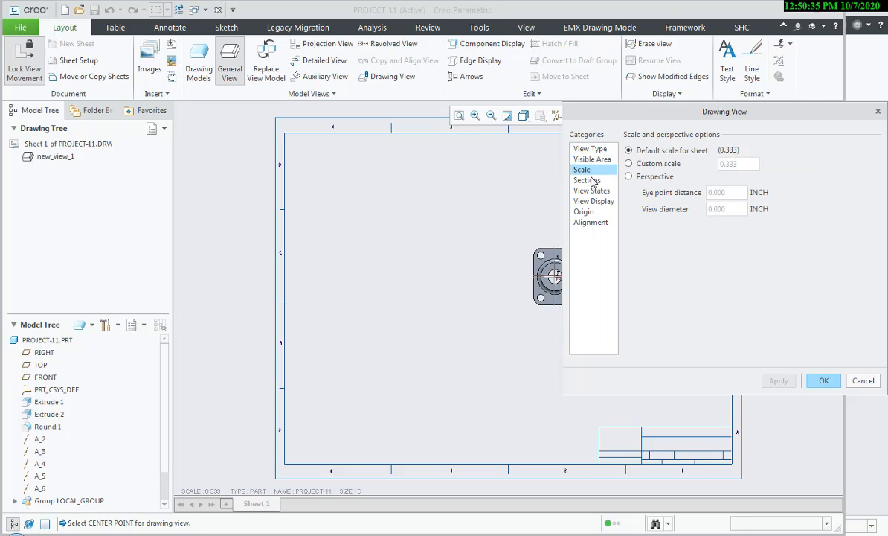
click(628, 164)
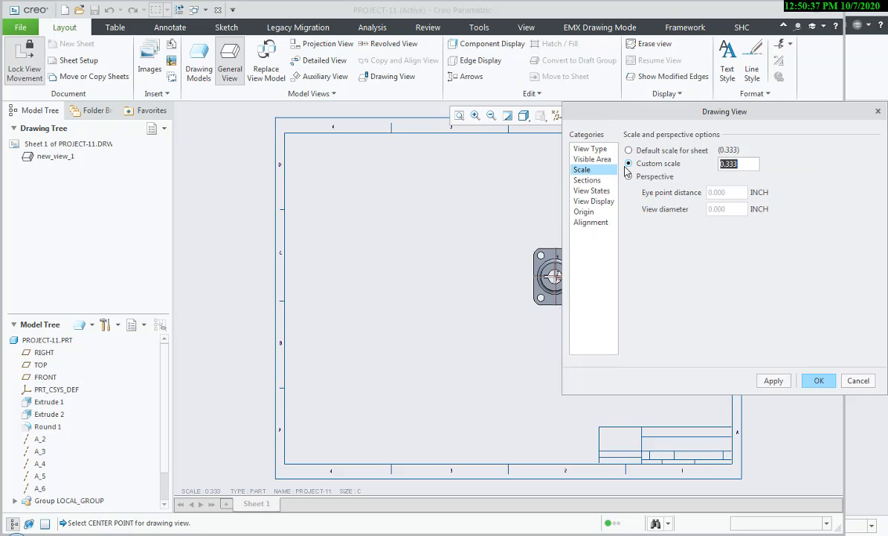
text(3)
click(778, 381)
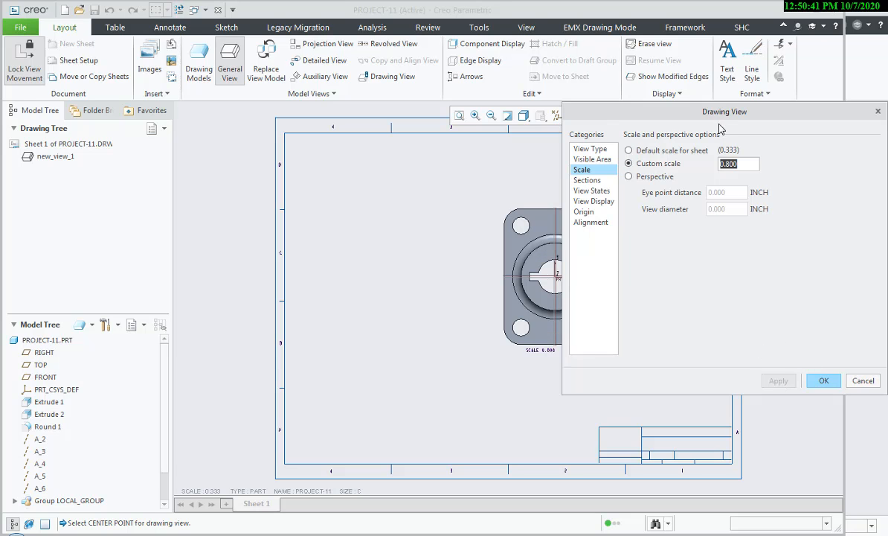
Set the front view's display style to No Hidden and apply it.
mouse_move(720, 117)
mouse_down()
mouse_move(847, 124)
mouse_move(856, 134)
mouse_move(680, 149)
mouse_up()
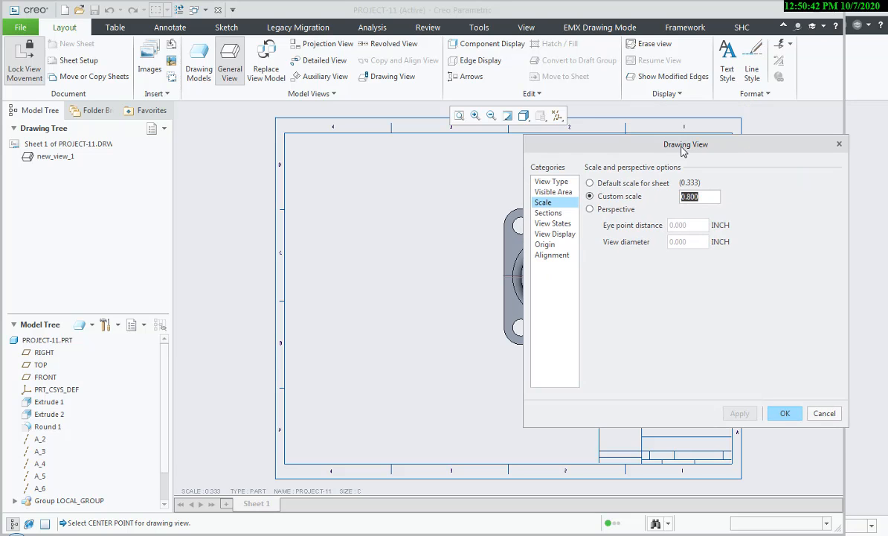
click(557, 224)
click(554, 234)
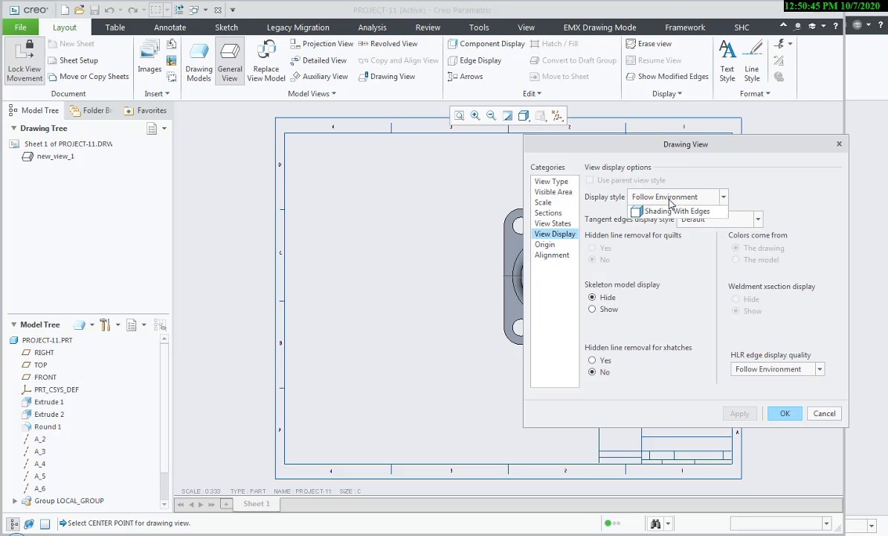
click(673, 197)
click(664, 253)
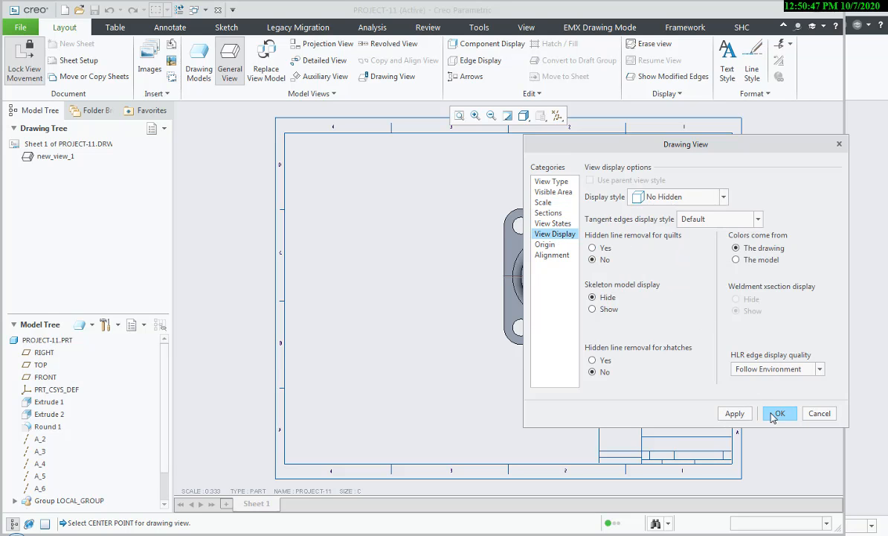
click(740, 413)
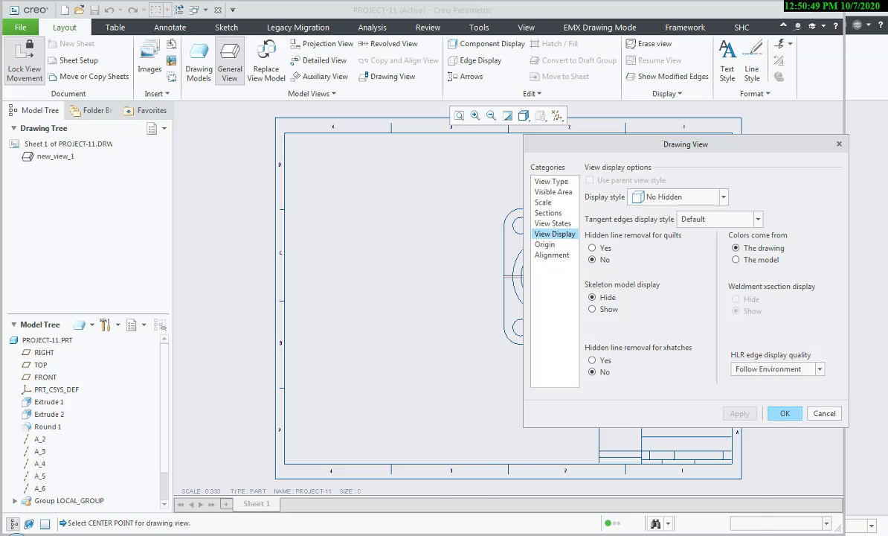
Compare the front view with the PDF drawing, set its tangent edges display style to None, and finish the view.
key(alt+Tab)
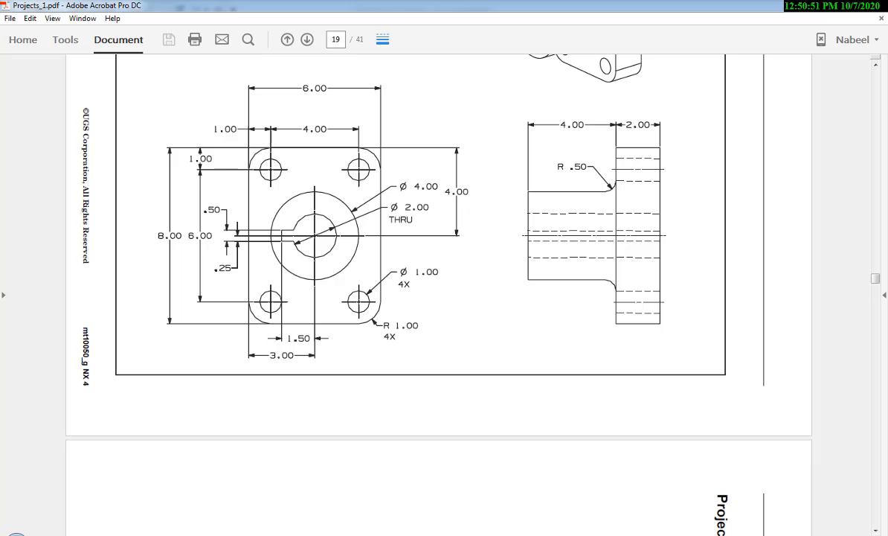
key(alt+Tab)
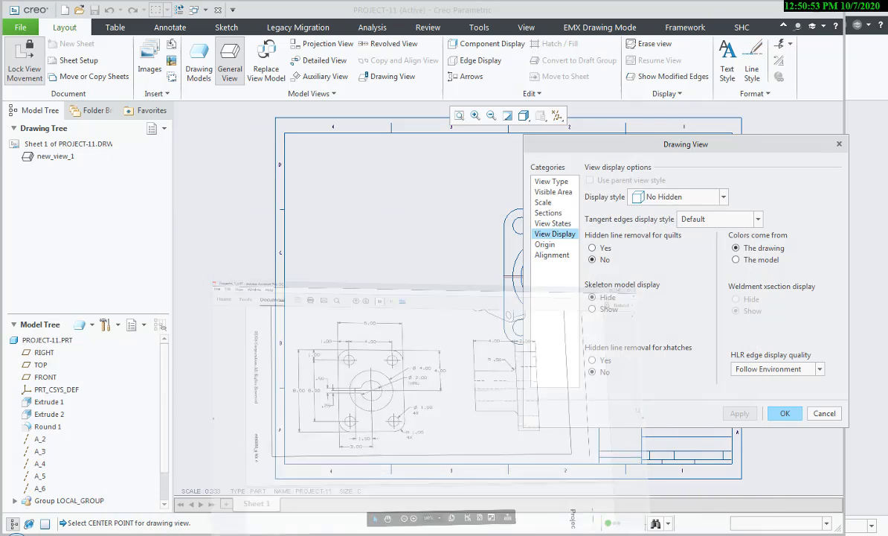
mouse_move(560, 138)
mouse_down()
mouse_move(719, 166)
mouse_move(670, 156)
mouse_up()
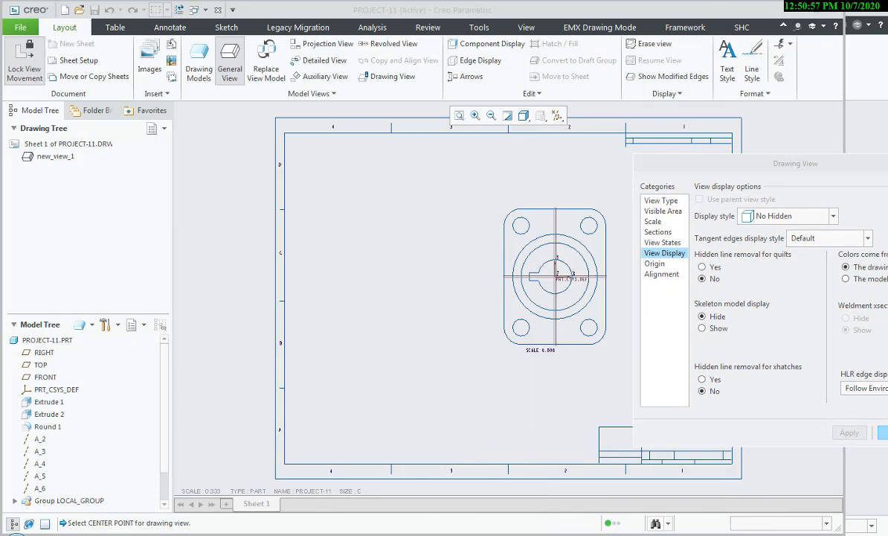
key(alt+Tab)
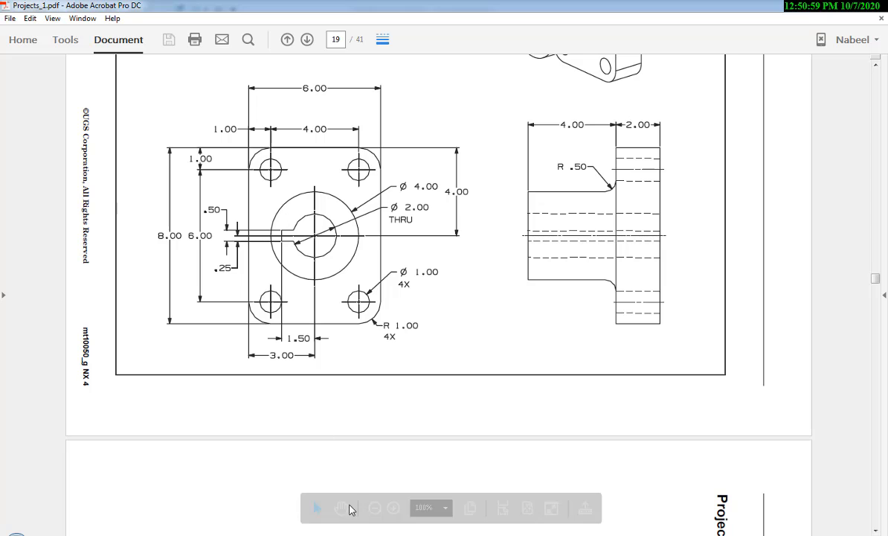
key(alt+Tab)
click(803, 238)
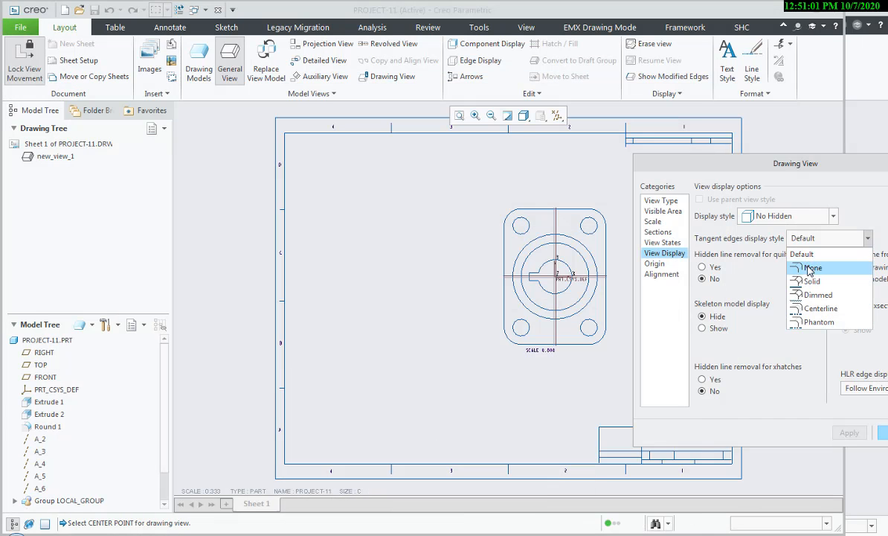
click(813, 267)
click(856, 434)
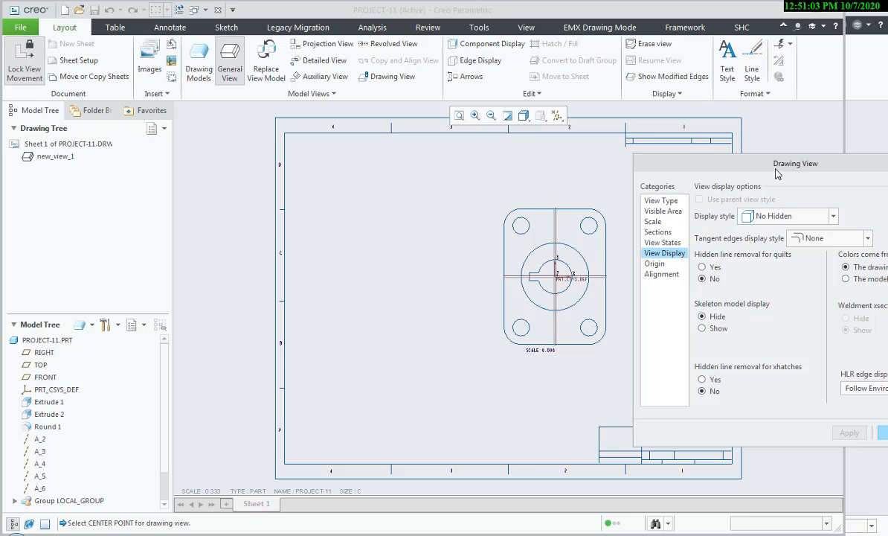
drag(777, 173, 680, 129)
click(790, 392)
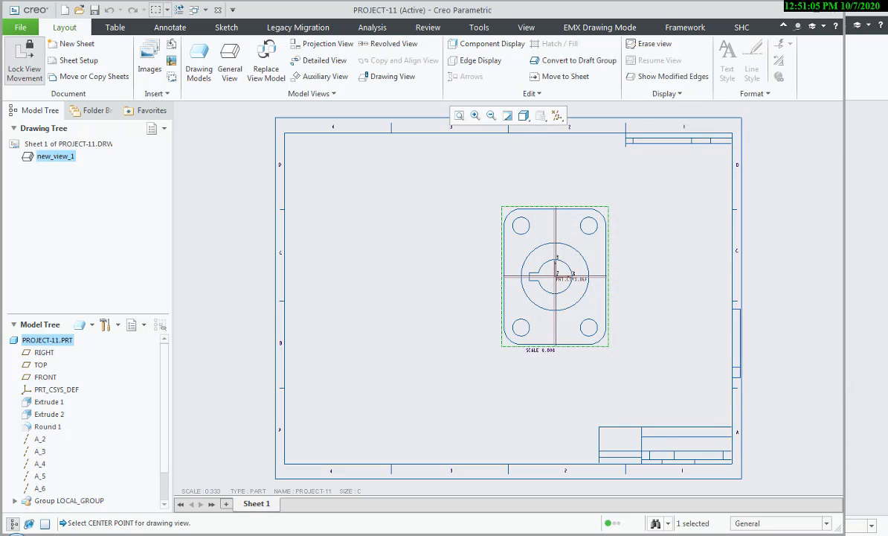
Unlock view movement and move the front view to the left half of the sheet, following the PDF layout.
key(alt+Tab)
key(alt+Tab)
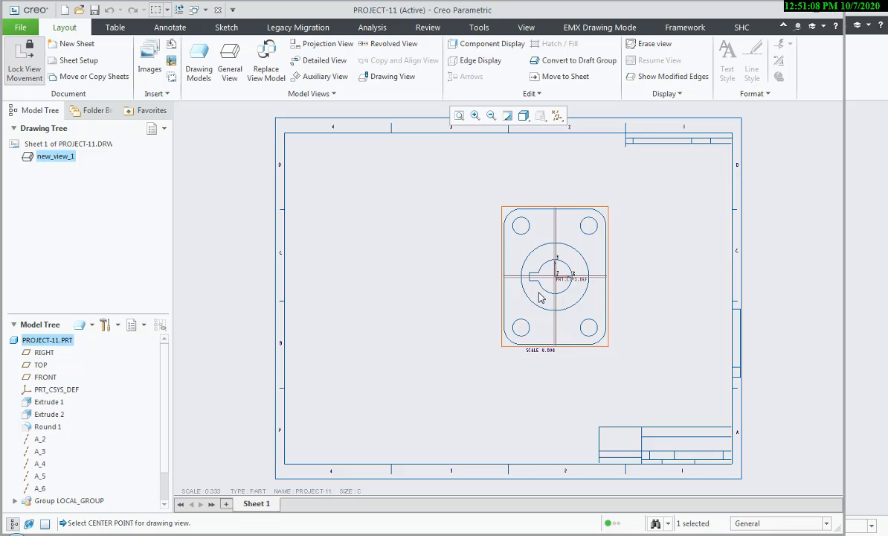
click(25, 59)
mouse_move(547, 277)
mouse_down()
mouse_move(361, 296)
mouse_move(371, 305)
mouse_up()
Add a projection view of the hub to the right of the front view.
click(320, 43)
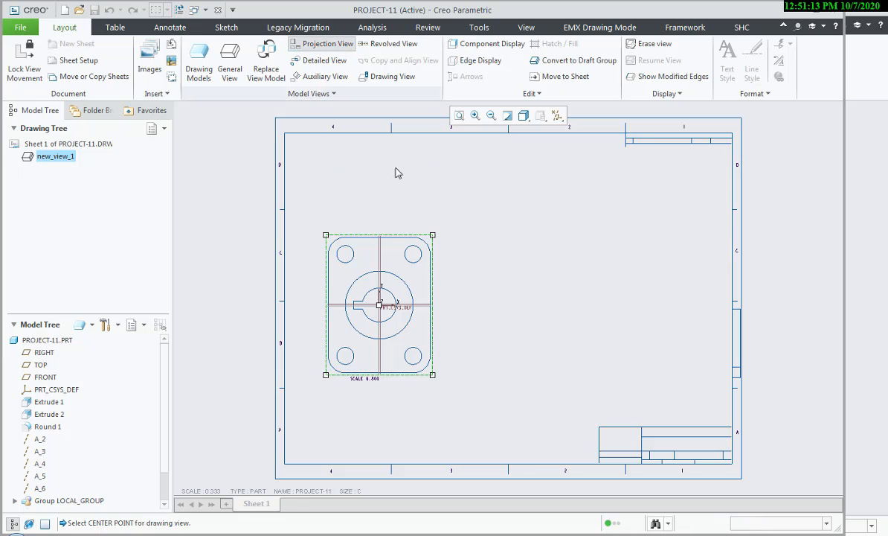
click(569, 280)
click(504, 386)
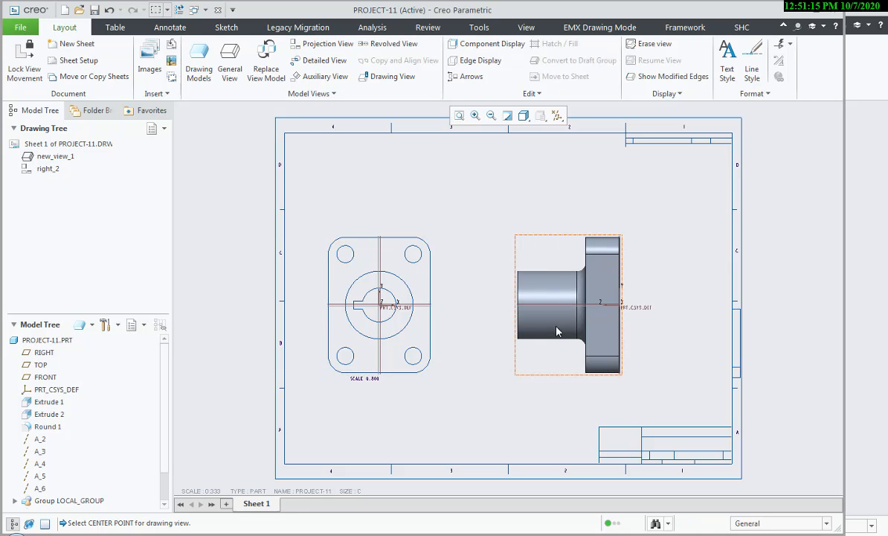
Set the projected side view's display style to Hidden and apply it.
double_click(557, 343)
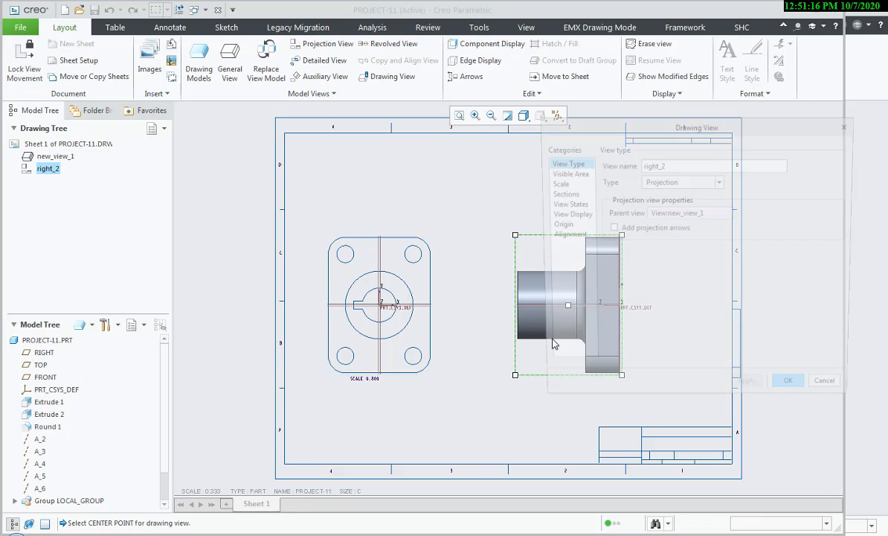
click(566, 203)
click(579, 215)
click(703, 177)
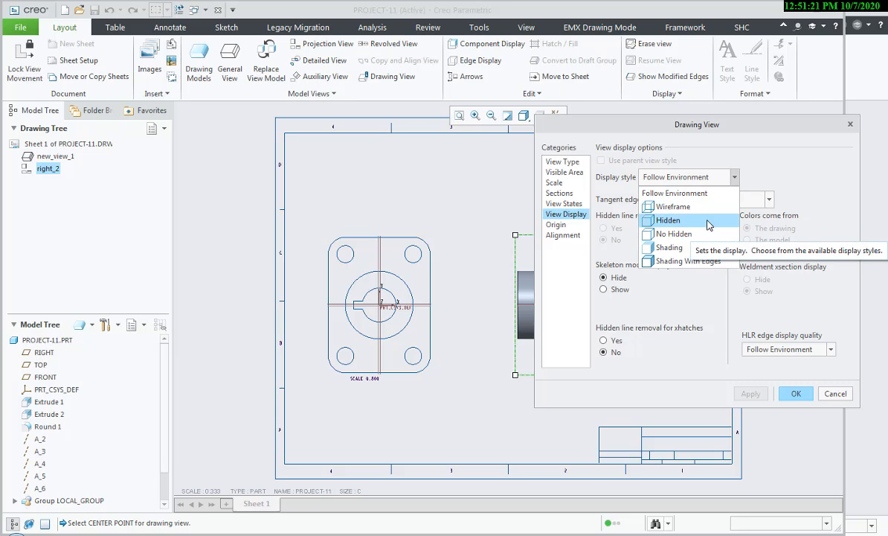
click(709, 222)
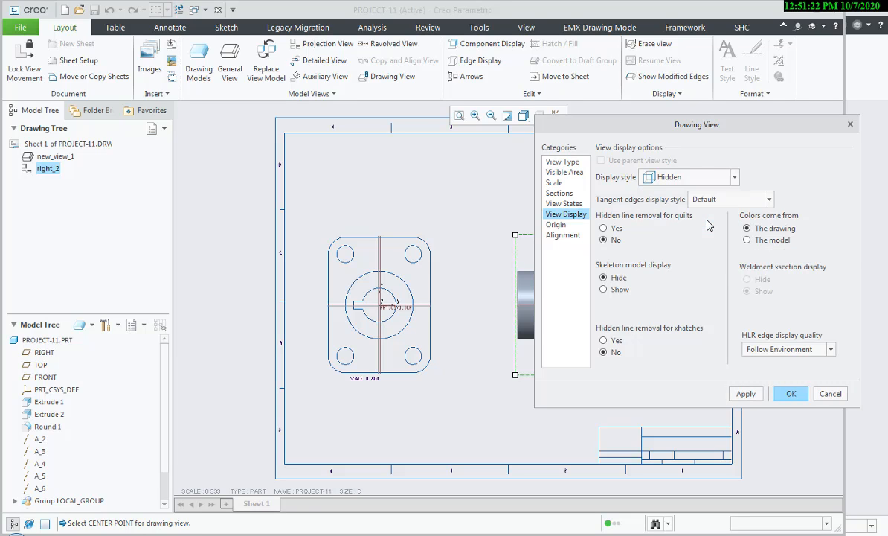
click(751, 396)
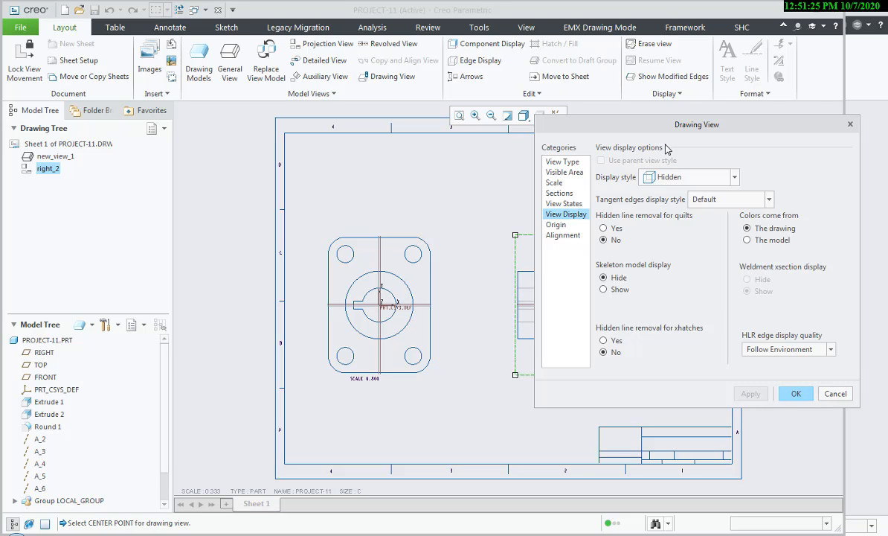
Compare the side view with the PDF drawing, set its tangent edges display style to None, and finish the view.
drag(664, 132, 326, 181)
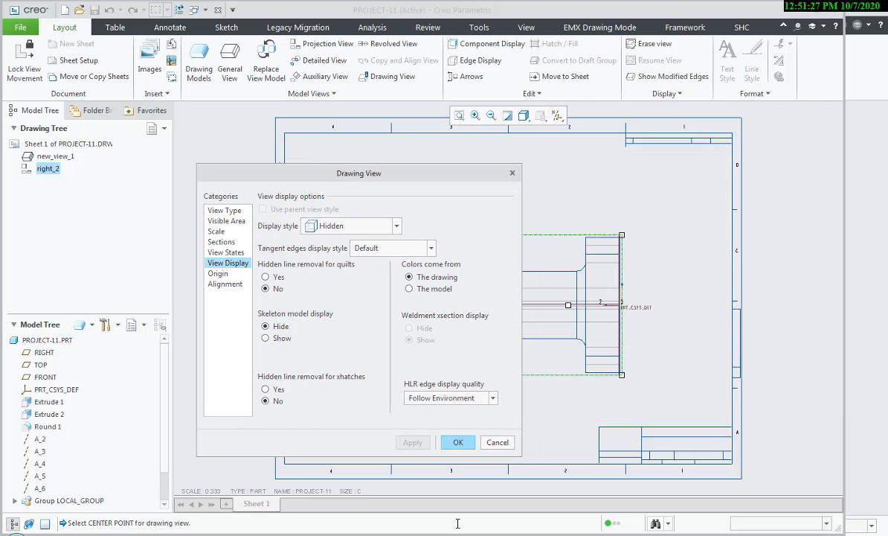
key(alt+Tab)
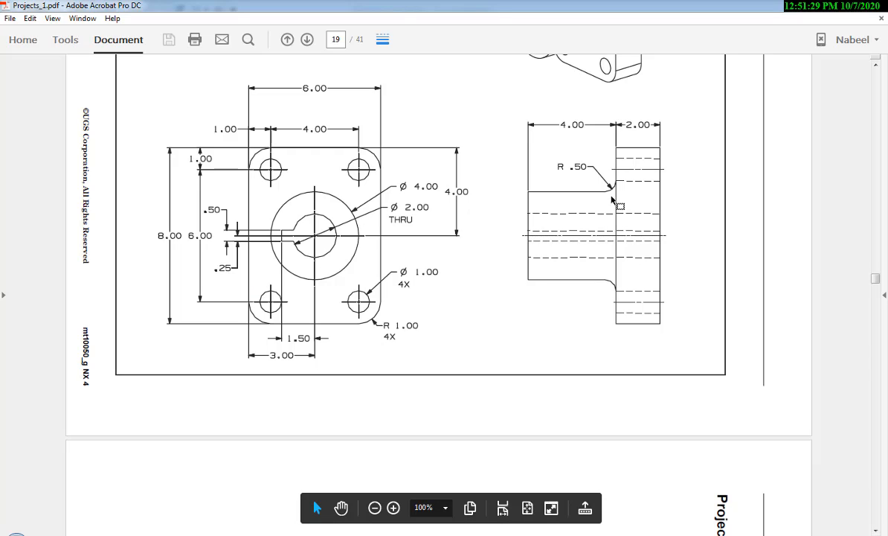
key(alt+Tab)
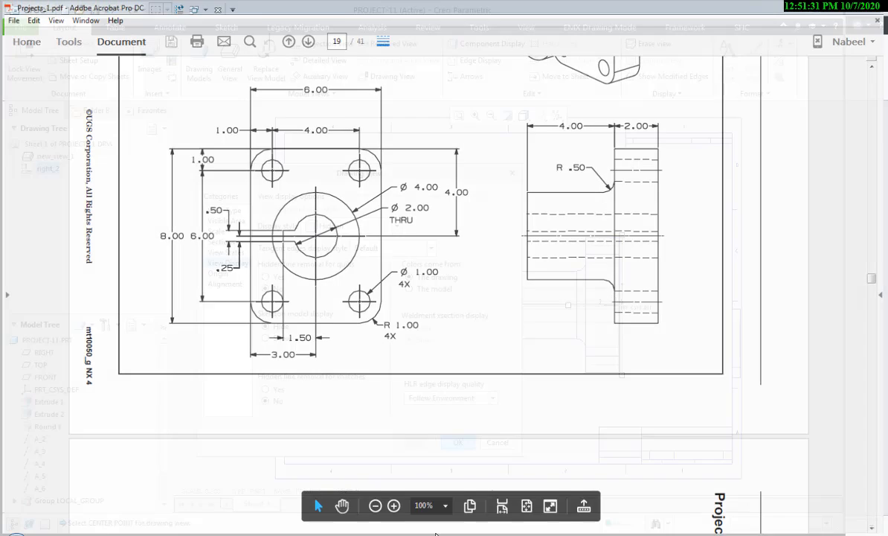
click(359, 248)
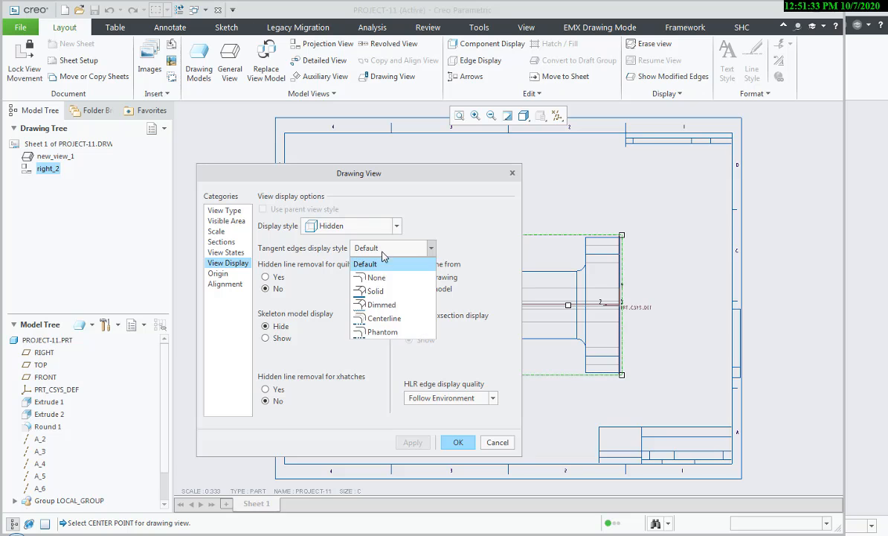
click(357, 266)
click(405, 442)
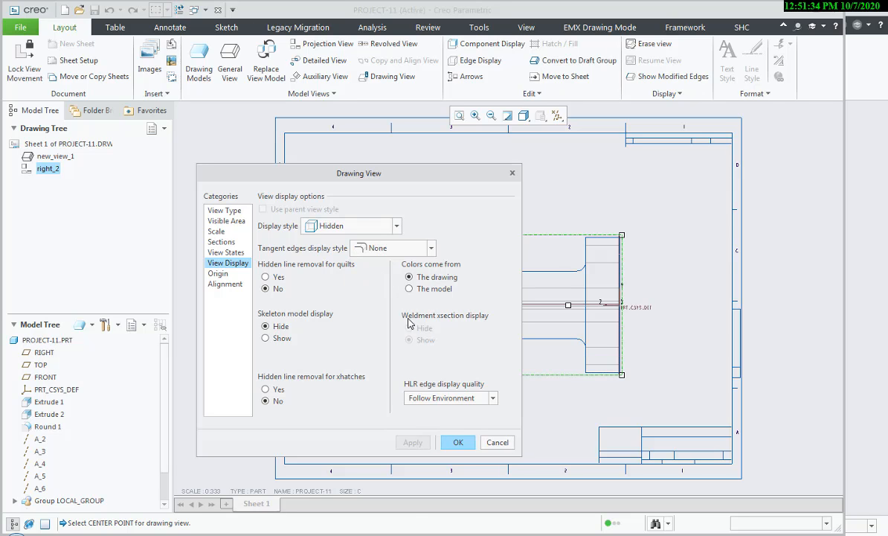
click(458, 442)
click(440, 394)
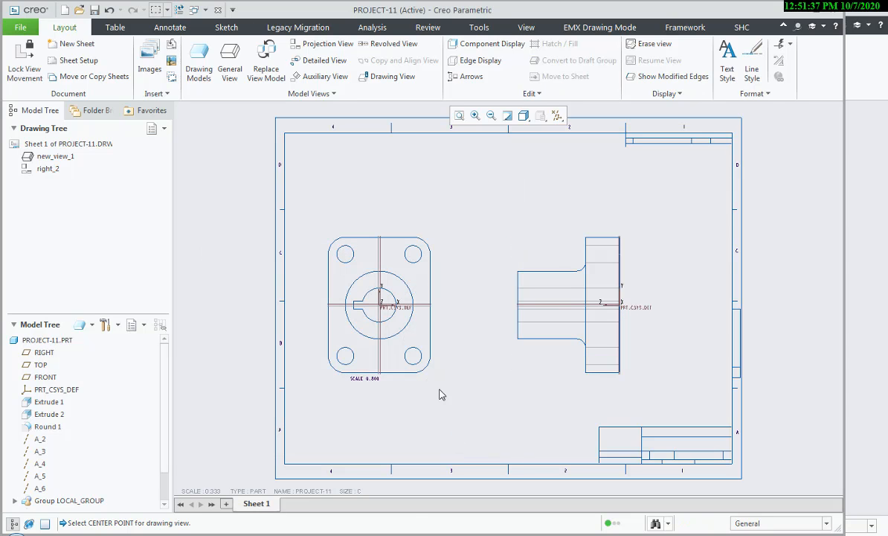
Turn off the display of datum planes, coordinate systems and datum points in the drawing.
click(557, 115)
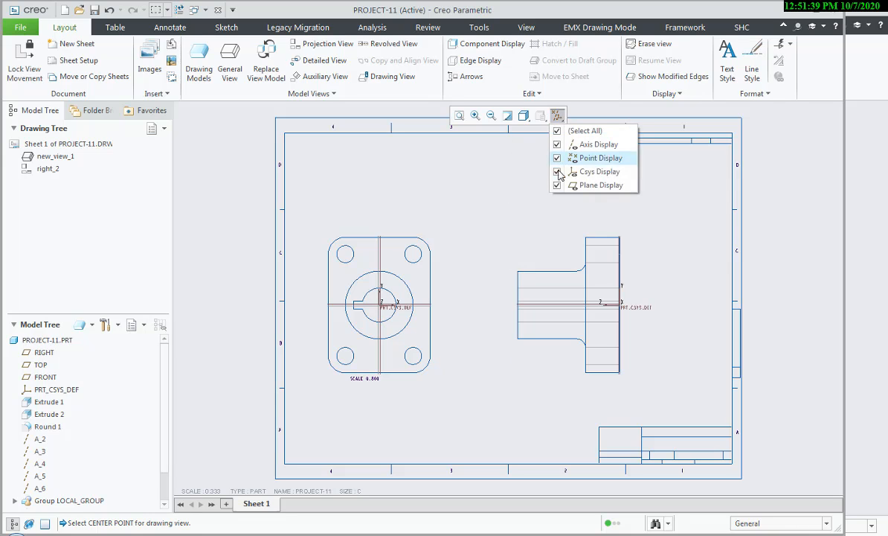
click(559, 185)
click(569, 172)
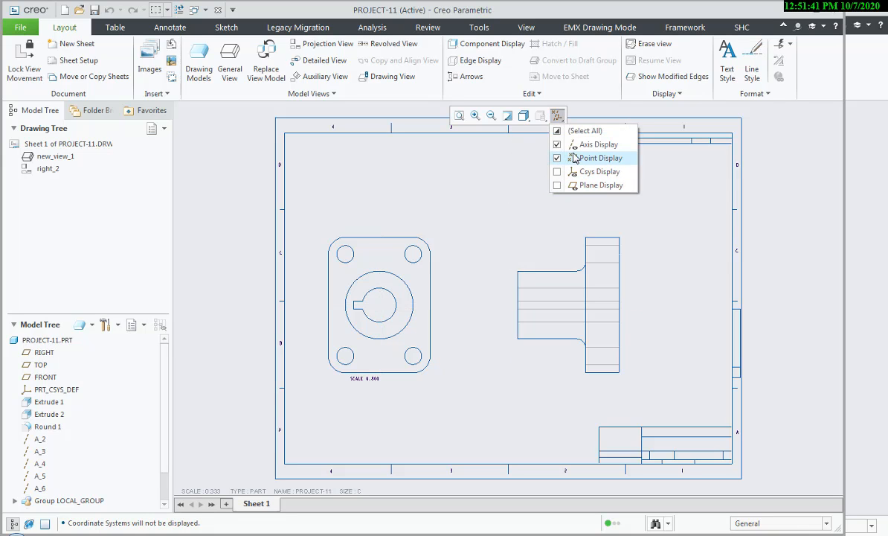
click(569, 158)
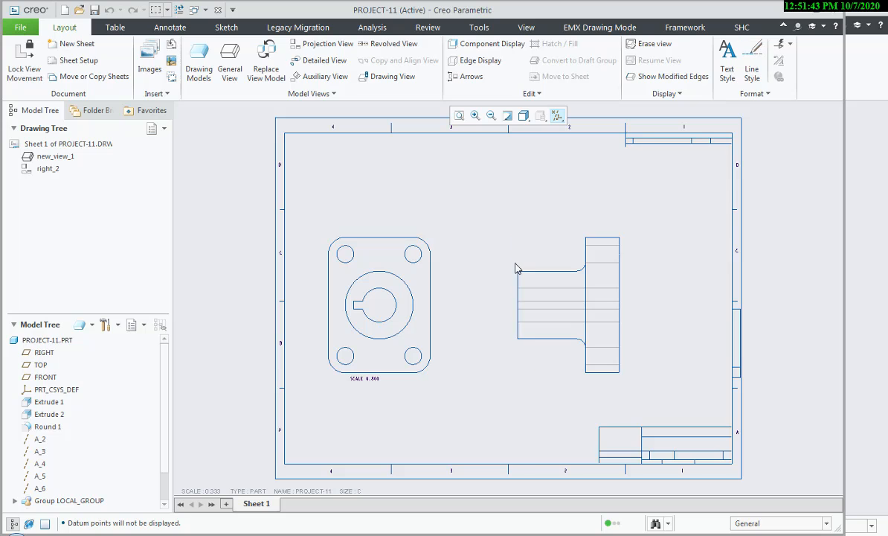
Show the model axes of the upper hole, central bore and lower hole in the side view and apply them.
click(169, 27)
click(172, 79)
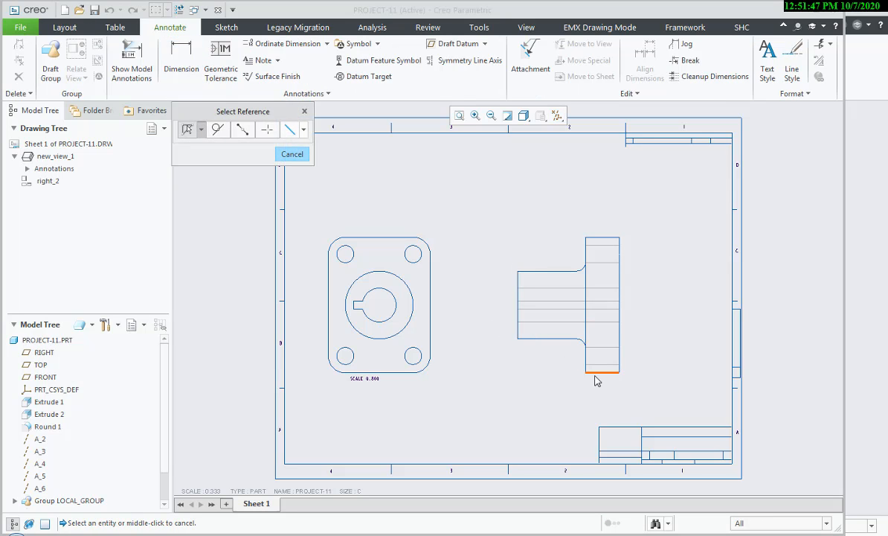
click(132, 66)
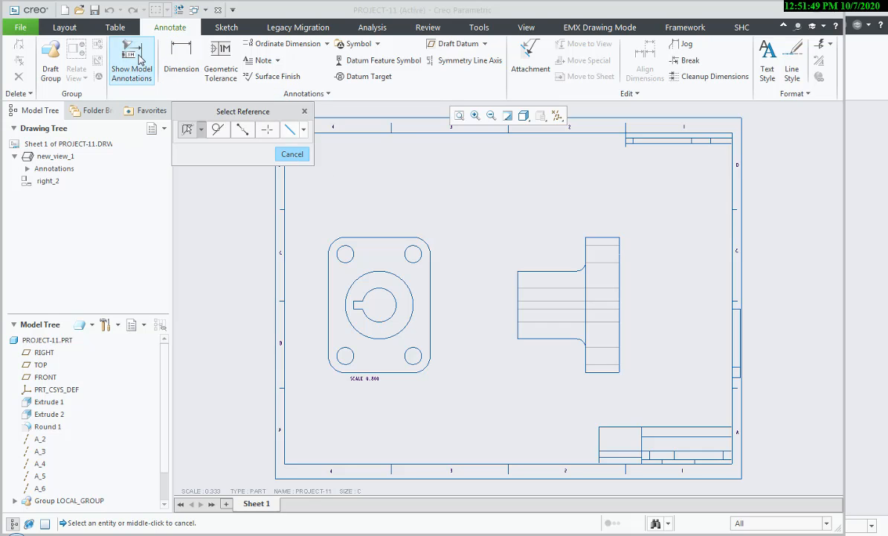
click(577, 360)
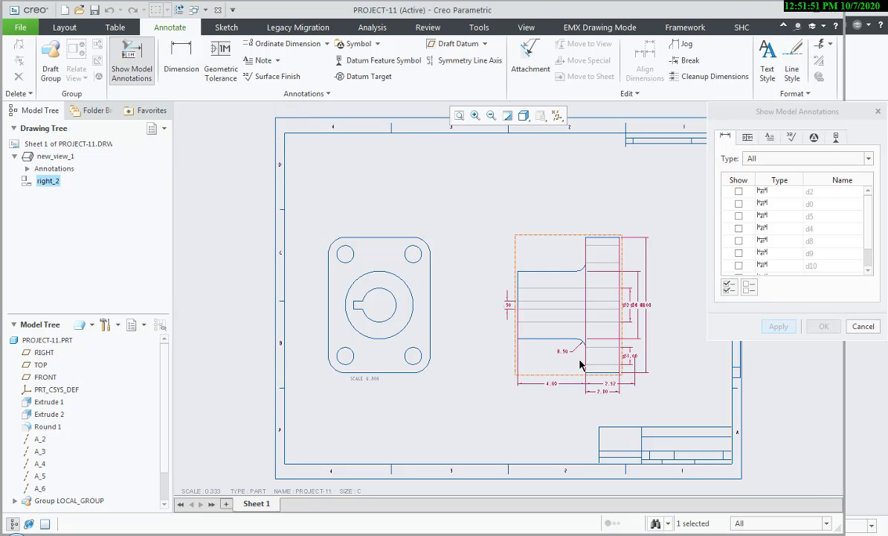
click(836, 139)
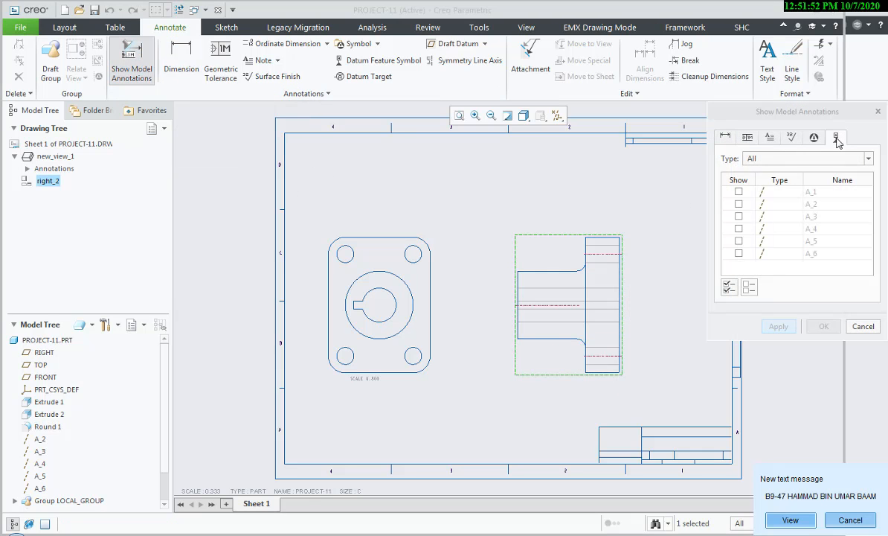
click(605, 253)
click(564, 305)
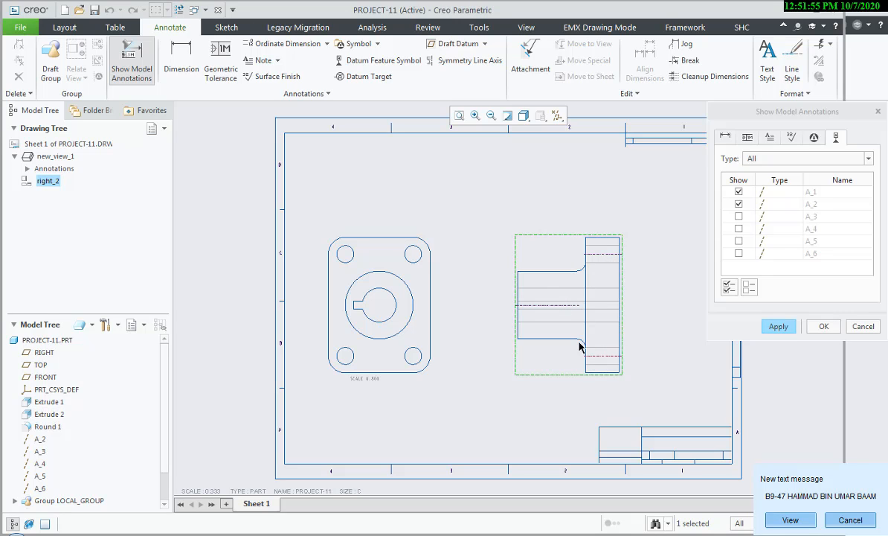
click(607, 359)
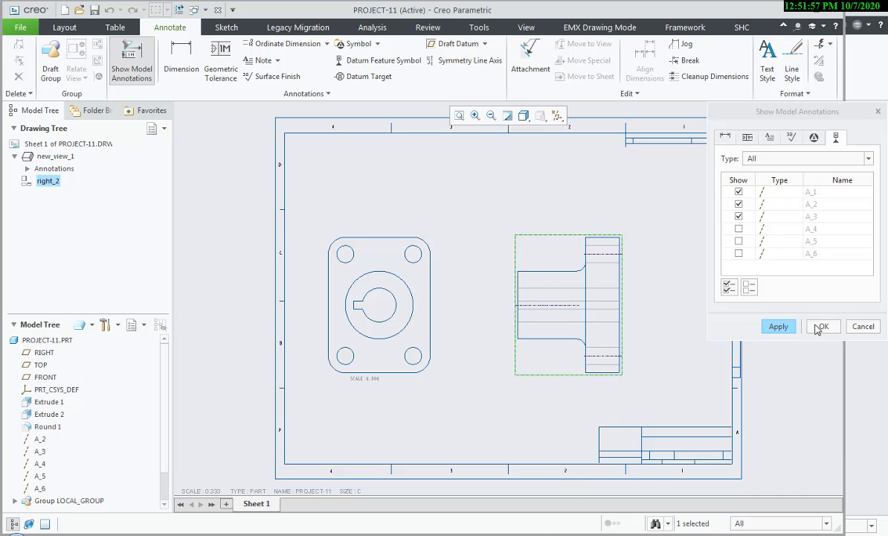
click(783, 326)
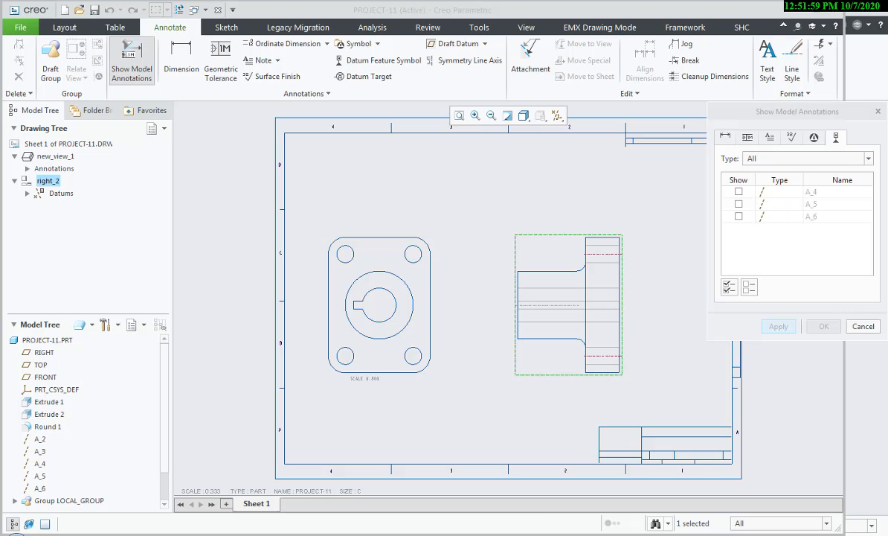
Show the model axes of the central bore and the four corner holes in the front view and apply them.
key(alt+Tab)
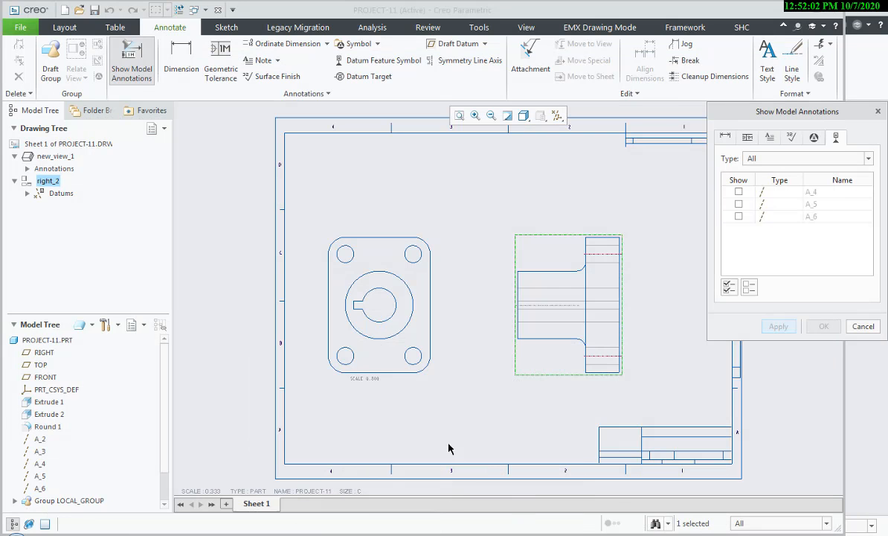
click(433, 377)
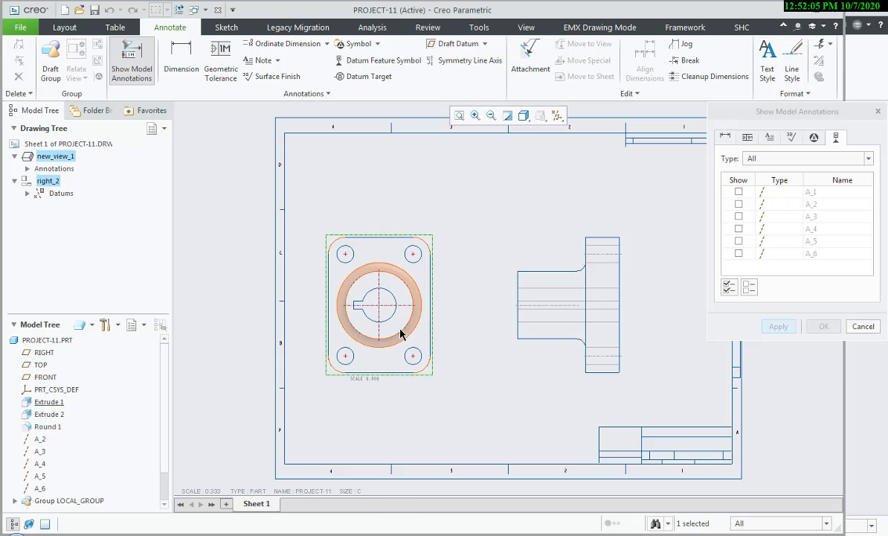
click(412, 254)
scroll(413, 255, up, 5)
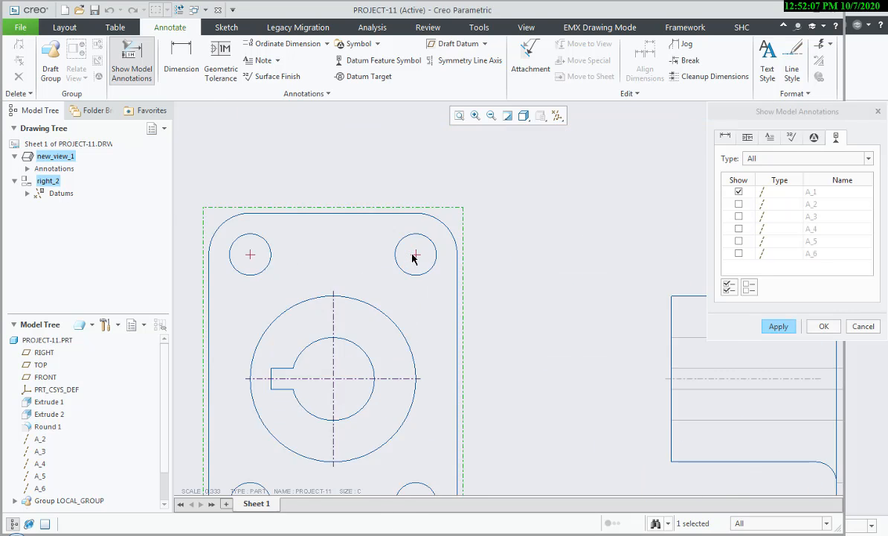
click(188, 267)
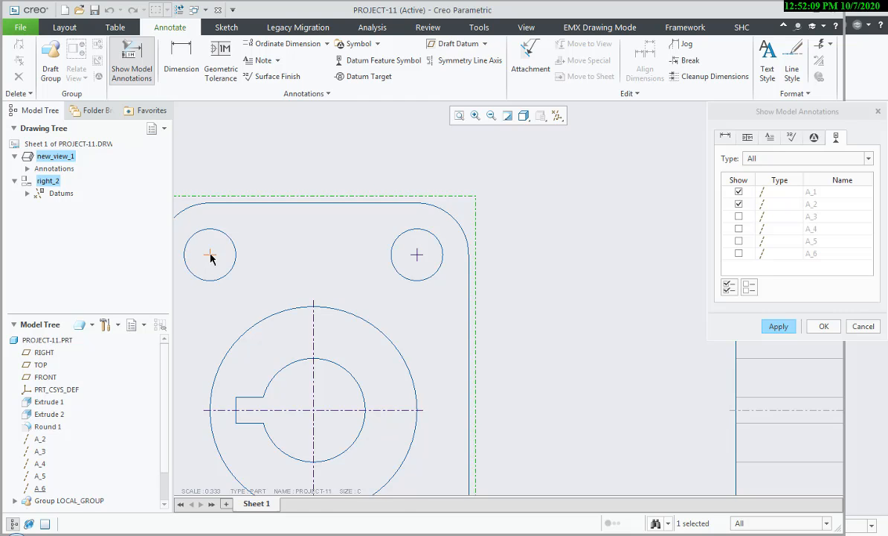
click(268, 334)
middle_drag(277, 299, 311, 235)
scroll(526, 480, down, 2)
scroll(483, 429, up, 2)
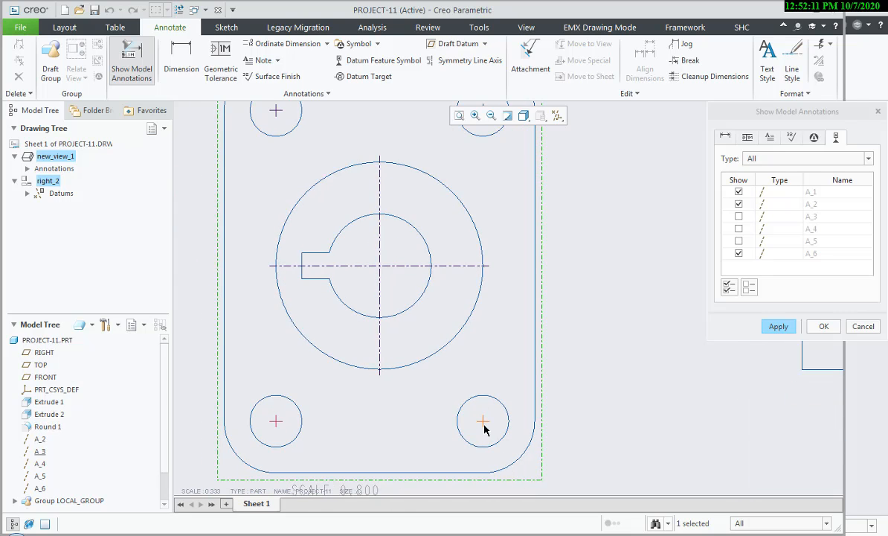
click(276, 423)
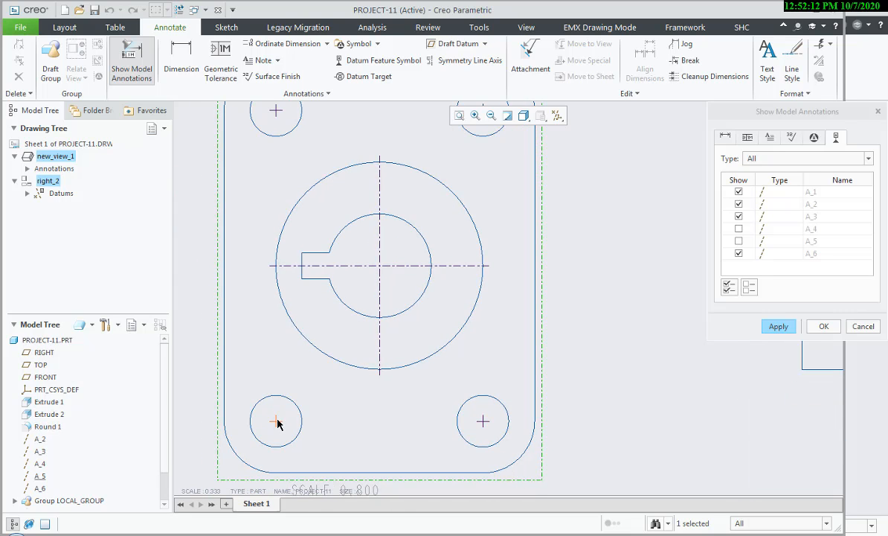
click(767, 326)
Show the remaining axis A_4 in the front view and finish showing model annotations.
click(482, 423)
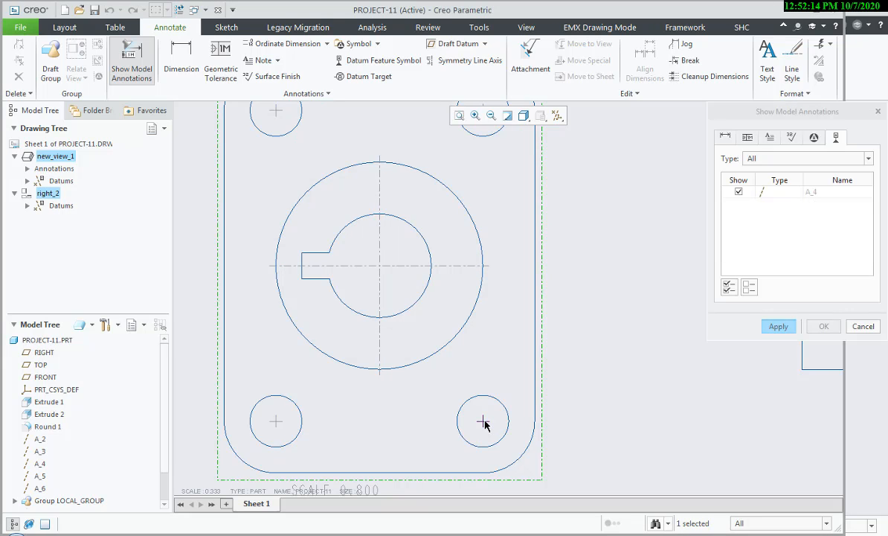
click(775, 332)
click(859, 328)
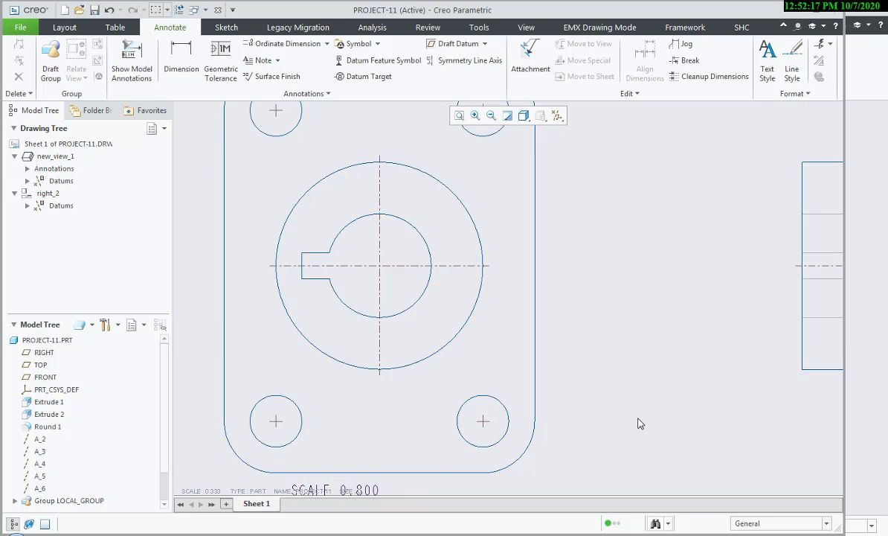
Check the PDF and lengthen the lower-right corner hole's centerlines in the front view so they extend past its circle.
click(483, 422)
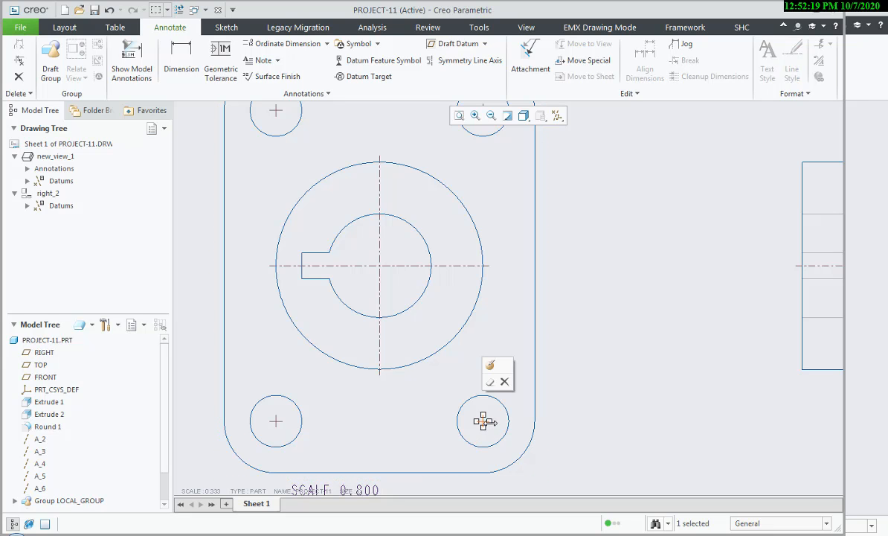
key(alt+Tab)
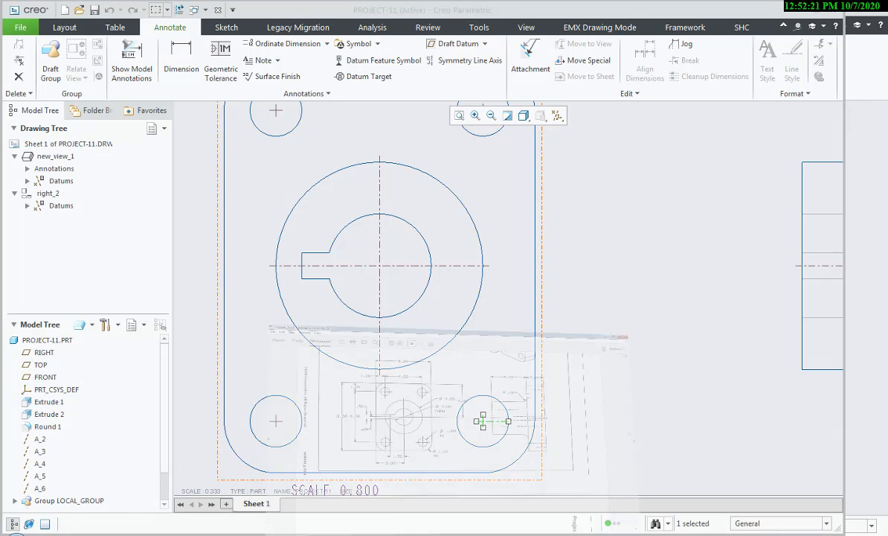
key(alt+Tab)
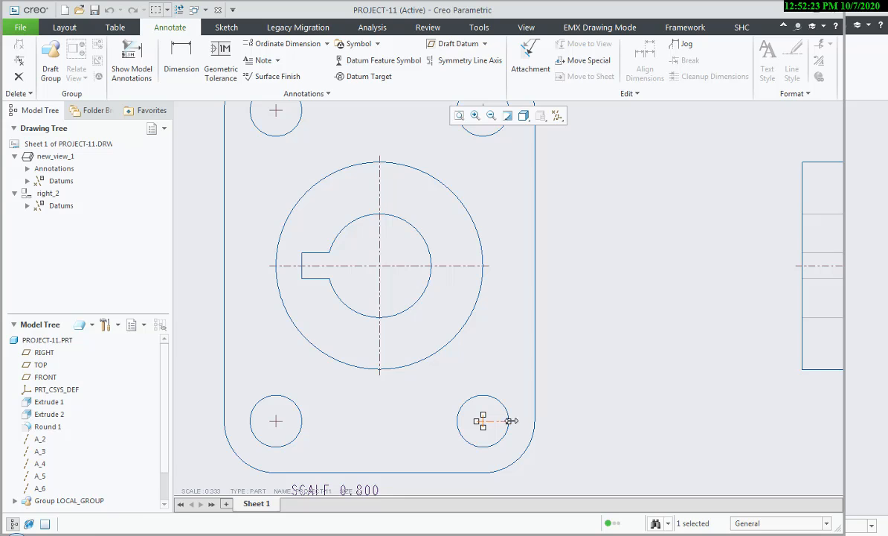
drag(475, 422, 447, 422)
drag(483, 387, 483, 386)
drag(482, 426, 482, 455)
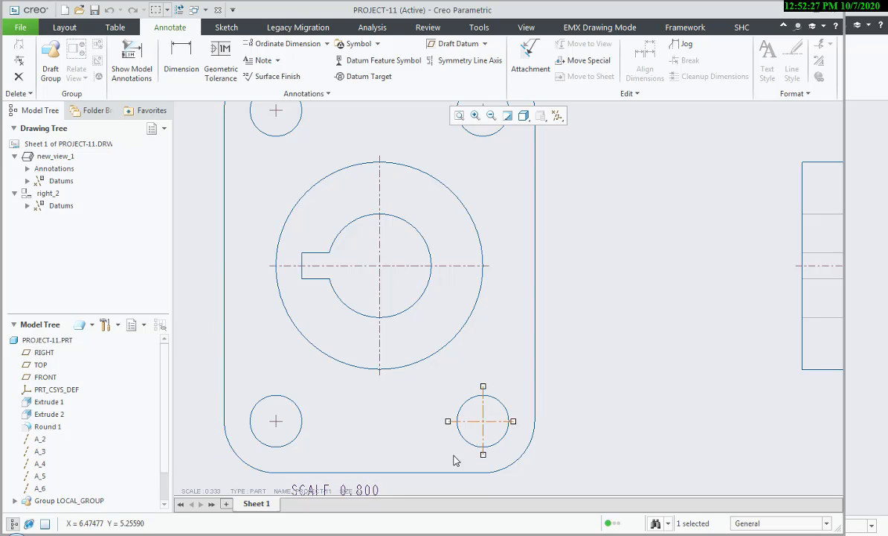
click(414, 454)
Lengthen the lower-left corner hole's centerlines in the front view so they extend past its circle on all sides.
click(279, 421)
click(270, 420)
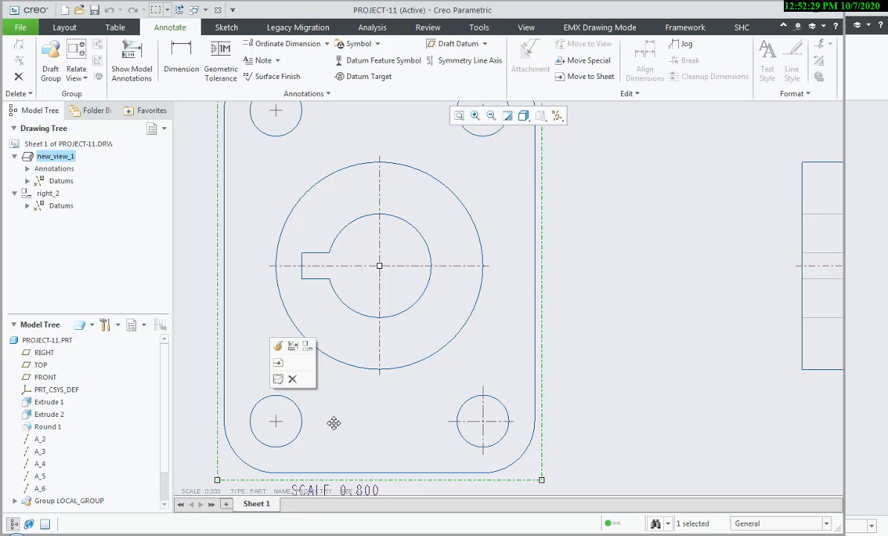
click(334, 423)
click(279, 420)
click(335, 422)
click(602, 403)
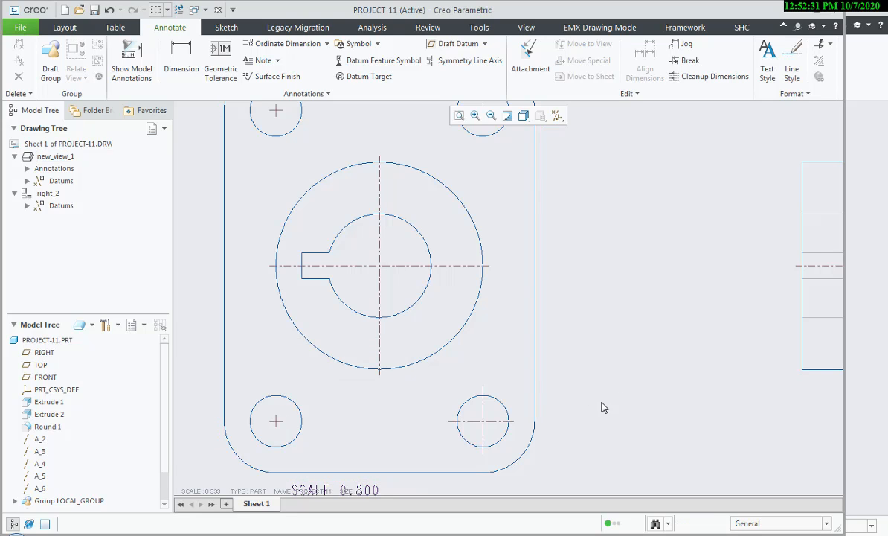
click(276, 422)
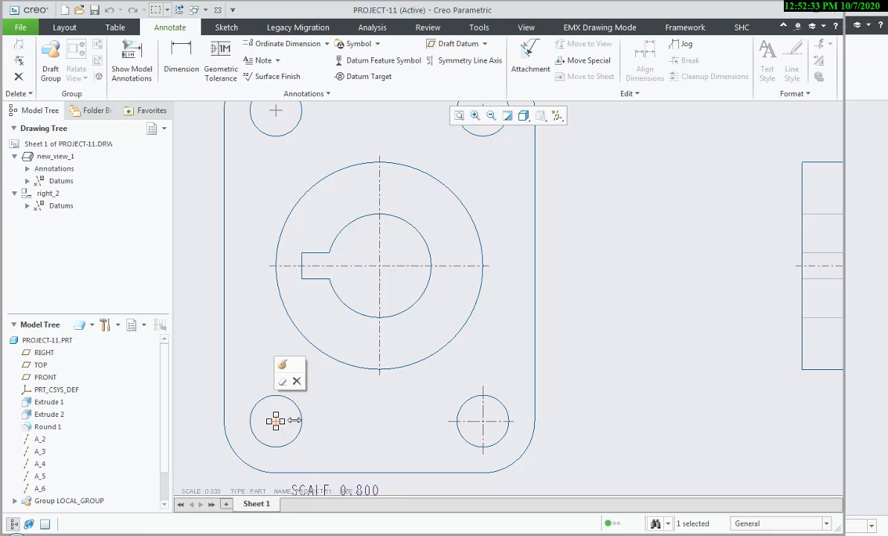
drag(276, 421, 276, 390)
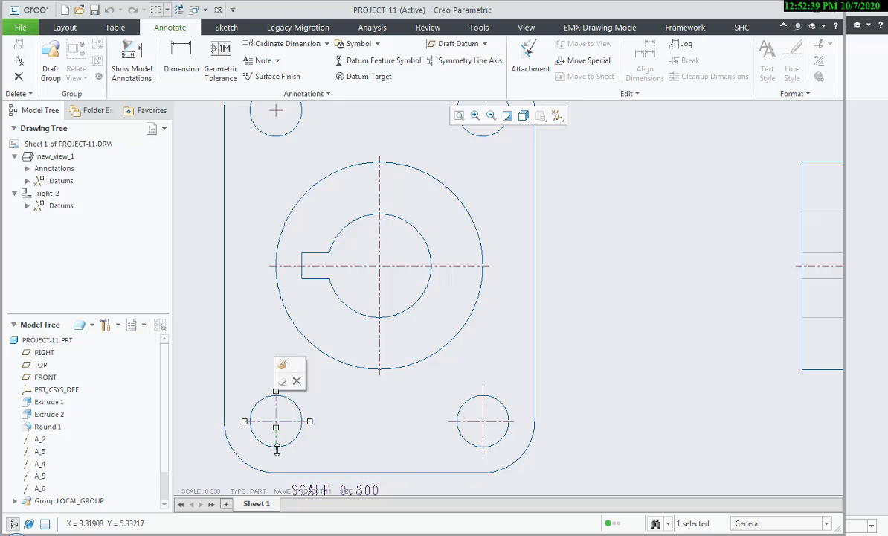
Extend the upper-right corner hole's centerlines in the front view beyond its circle.
middle_drag(525, 367, 547, 500)
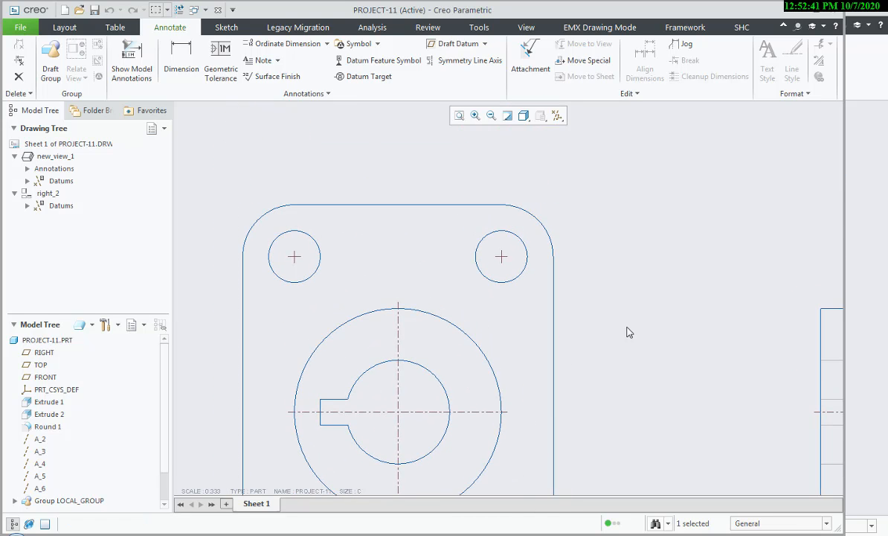
click(502, 256)
drag(509, 256, 502, 221)
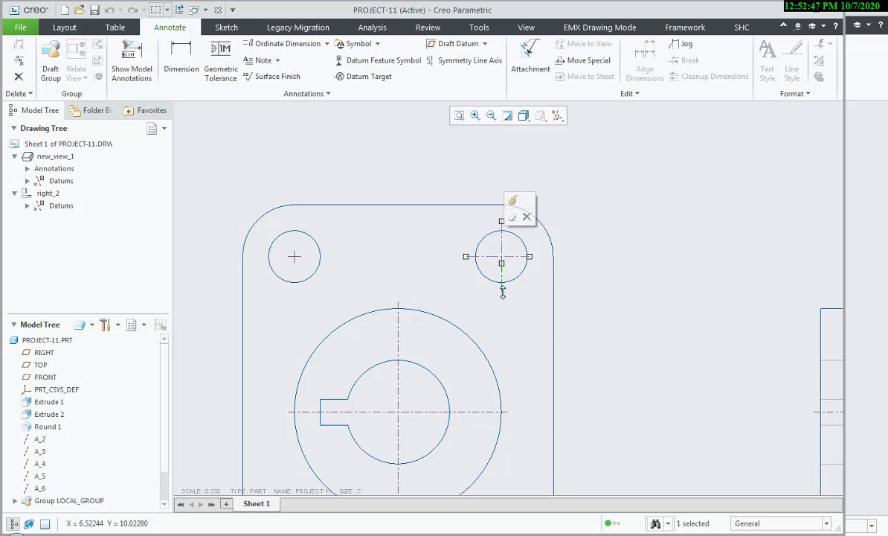
Lengthen the upper-left corner hole's centerlines past its circle in the front view and adjust the lower end of the vertical one.
click(294, 257)
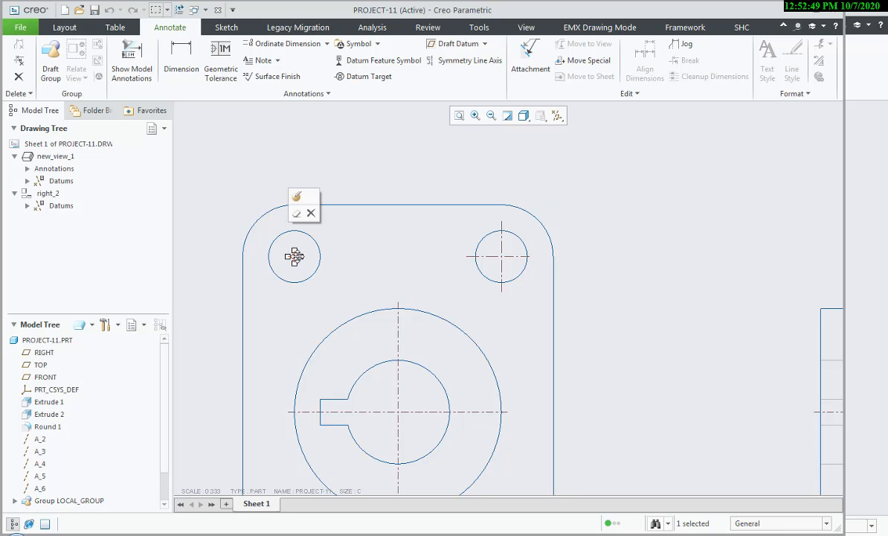
drag(298, 256, 293, 226)
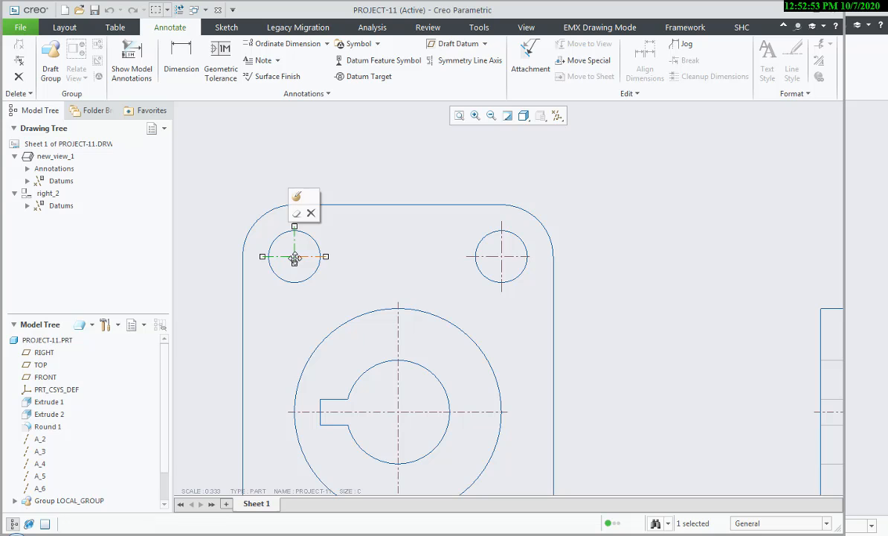
click(606, 333)
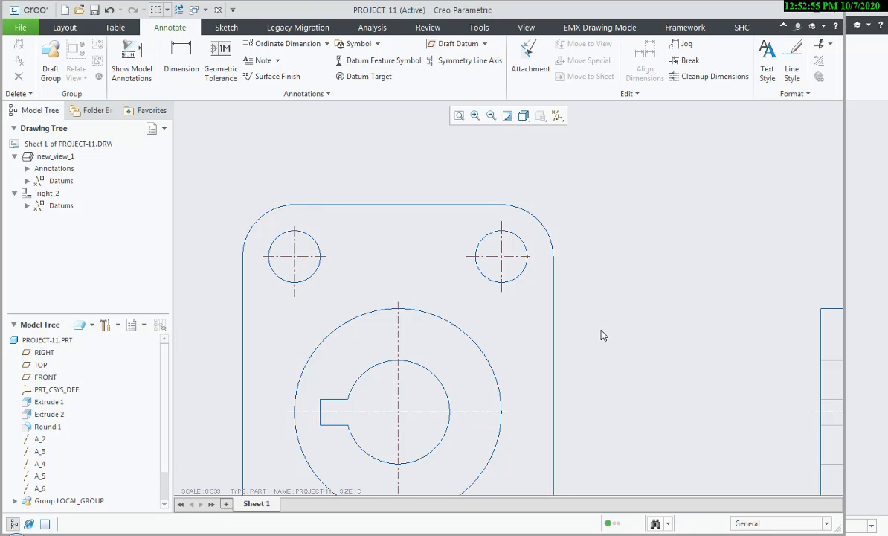
click(295, 294)
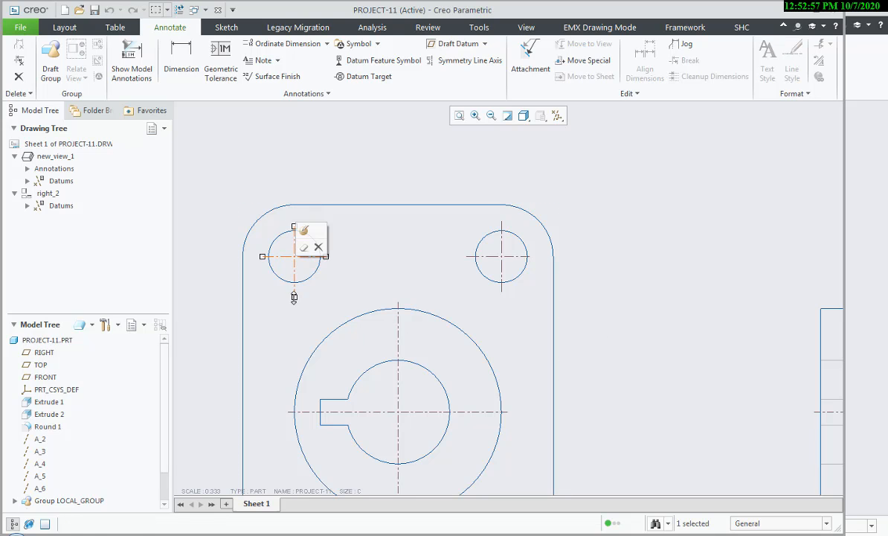
drag(296, 290, 295, 283)
scroll(295, 294, down, 2)
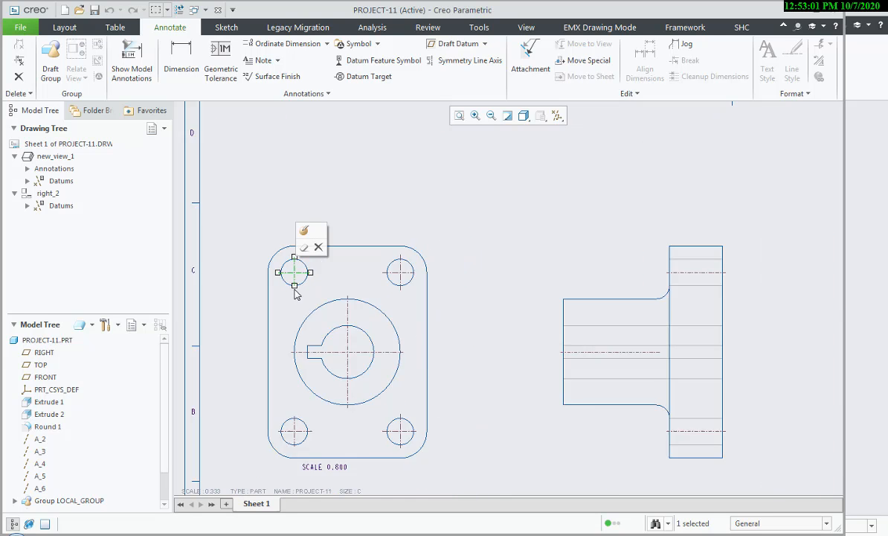
scroll(295, 294, up, 8)
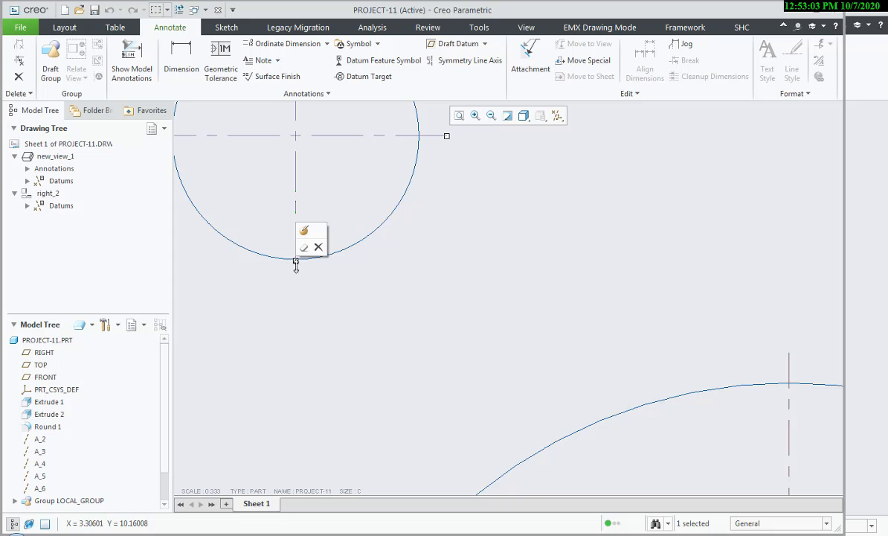
scroll(384, 334, down, 5)
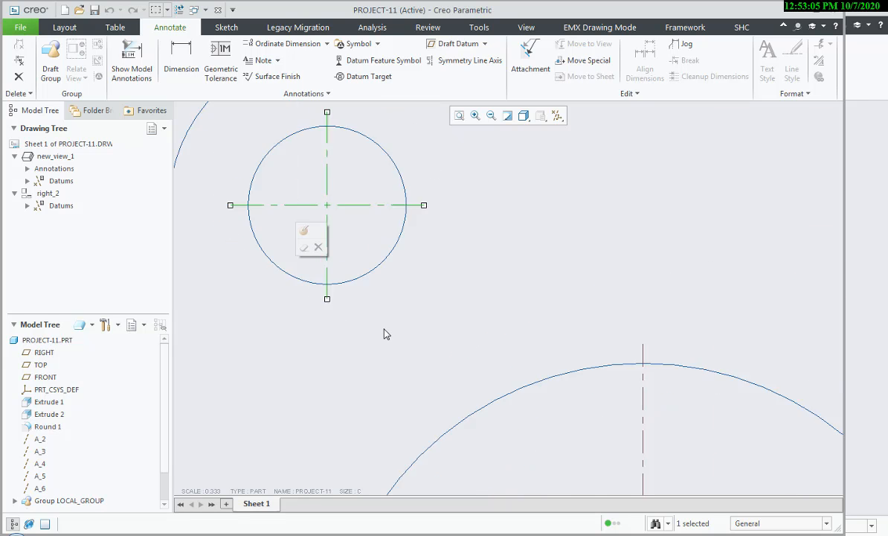
middle_drag(403, 260, 403, 244)
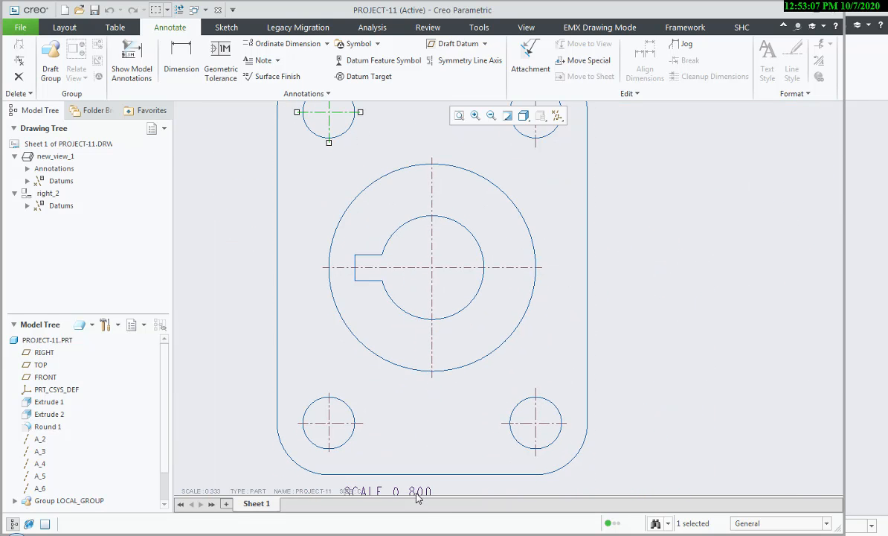
click(446, 534)
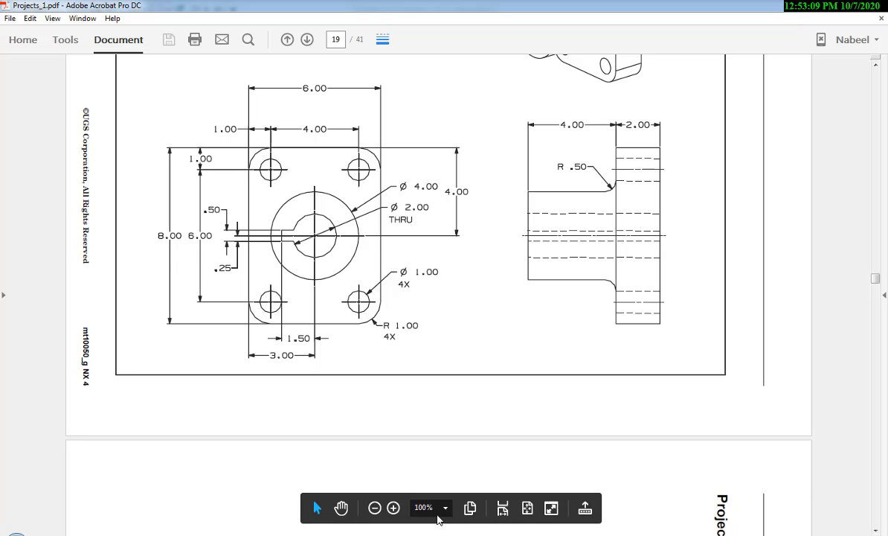
key(alt+Tab)
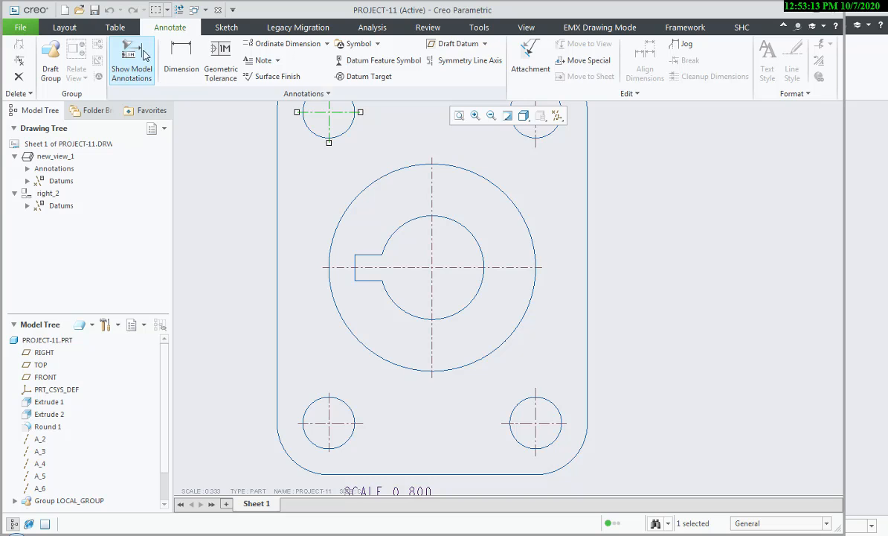
click(195, 68)
scroll(318, 195, up, 3)
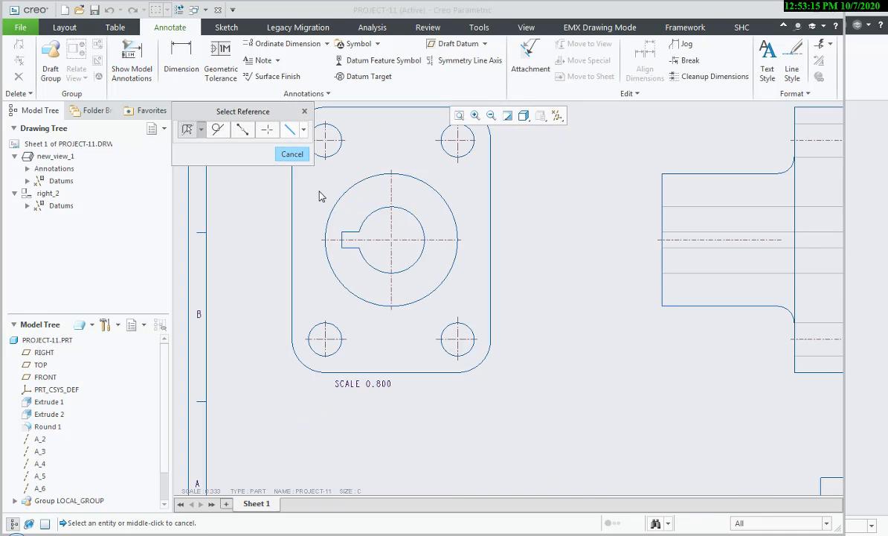
middle_drag(319, 197, 362, 286)
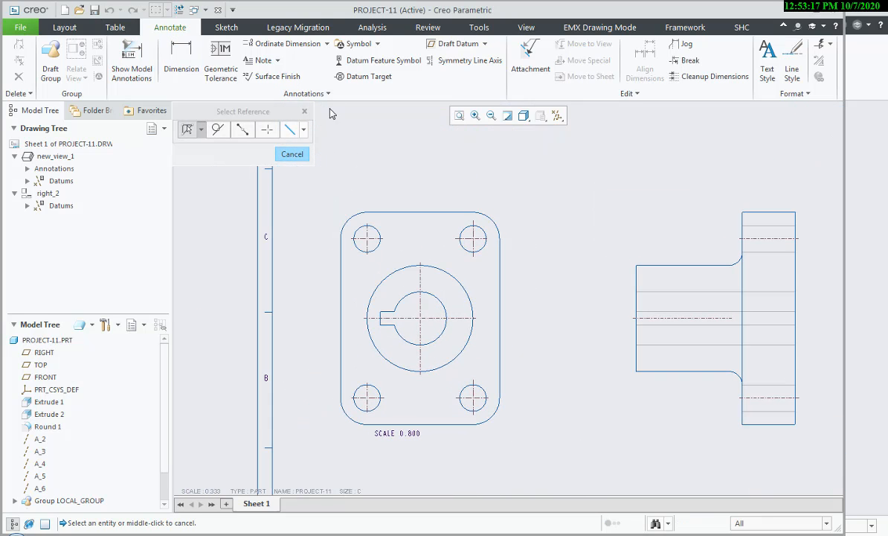
Show the model's 6.00 width and 8.00 height dimensions in the front view, compare them with the PDF, and apply them.
click(131, 68)
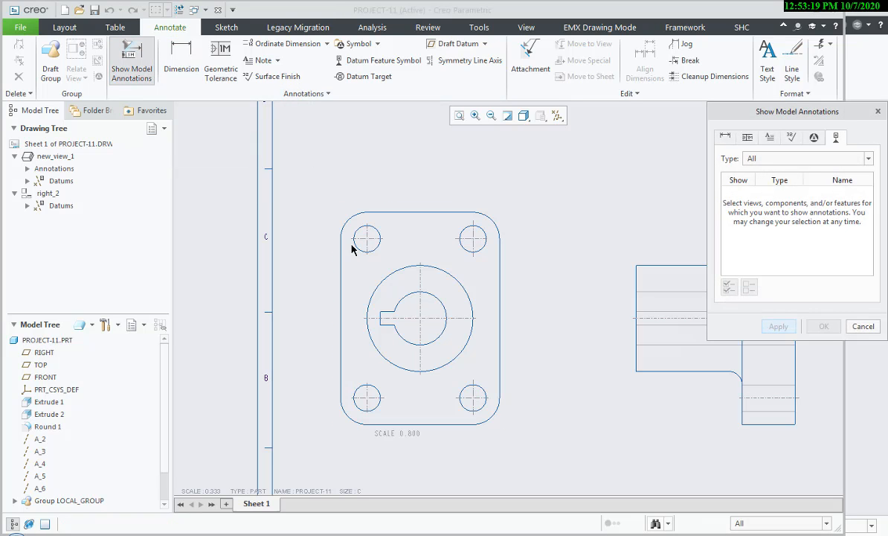
click(337, 229)
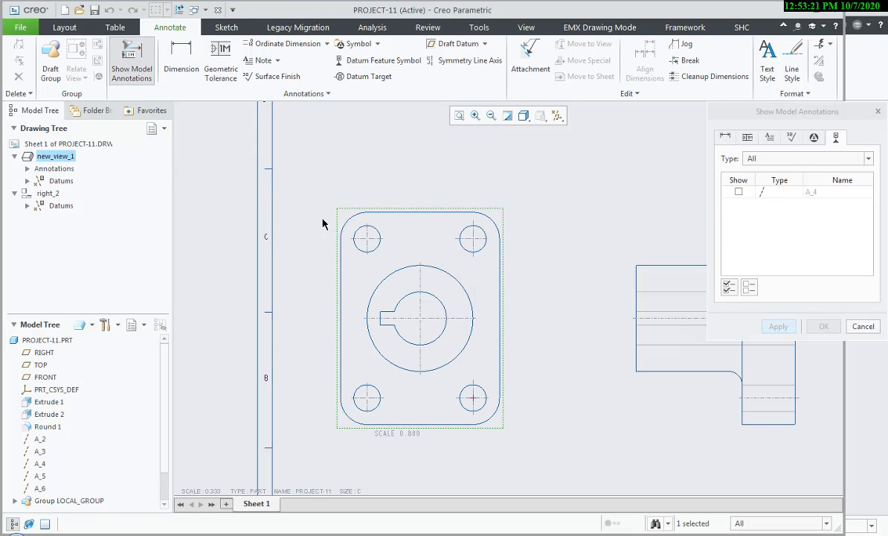
click(725, 136)
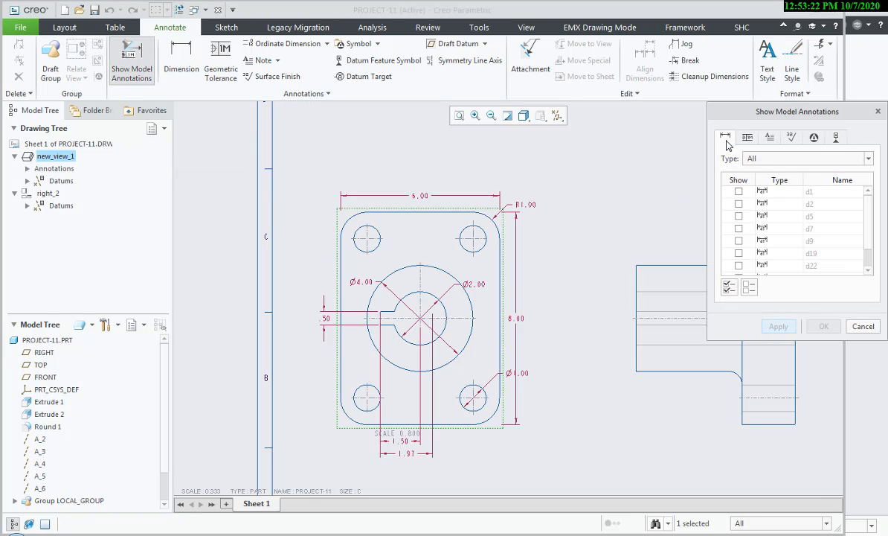
click(423, 196)
click(512, 318)
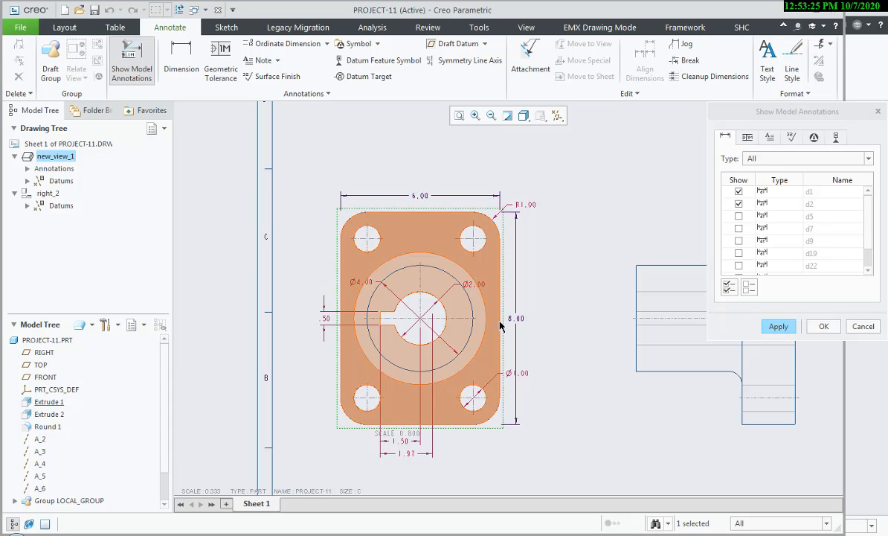
click(391, 534)
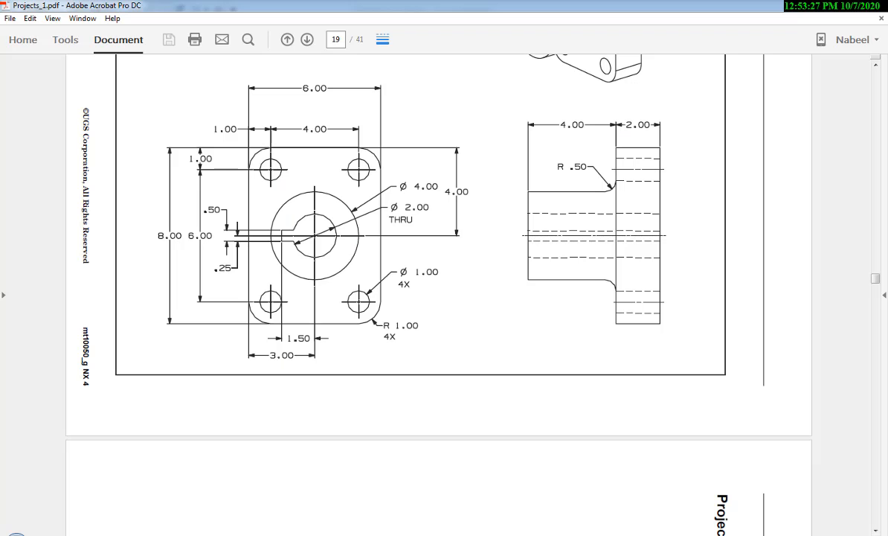
click(391, 534)
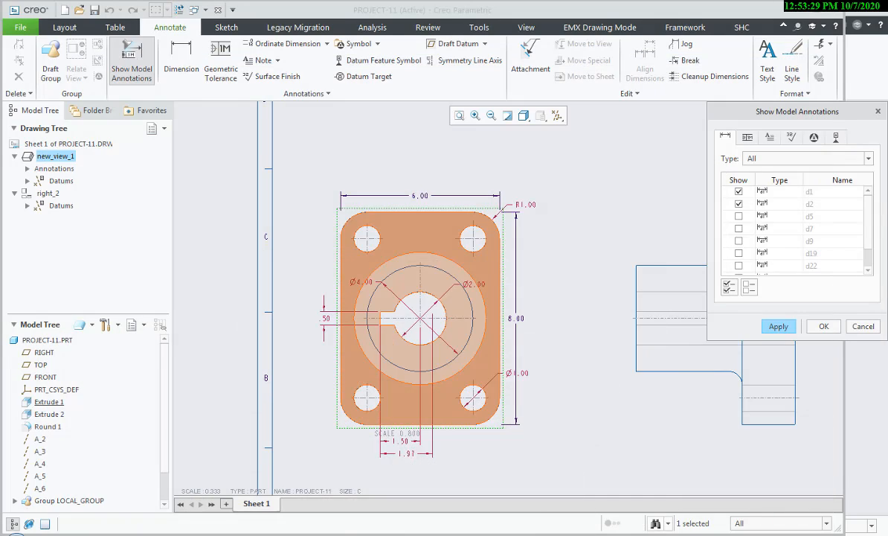
click(391, 534)
click(391, 534)
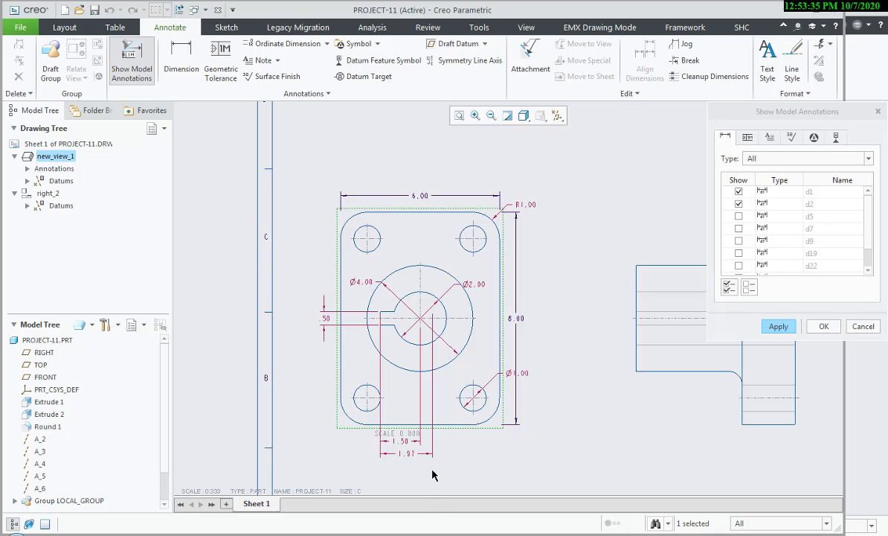
click(778, 326)
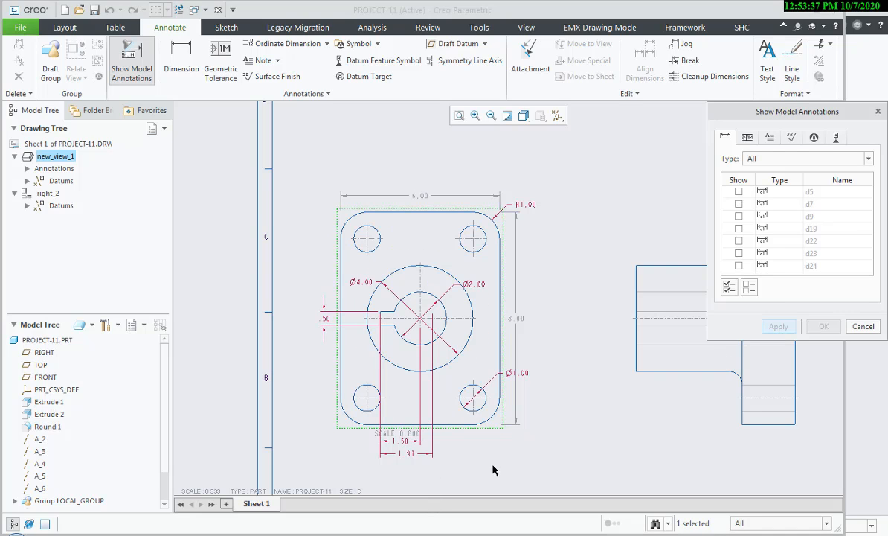
Show the keyway's .50 width and 1.50 depth dimensions in the front view, checking the PDF, and apply them.
click(326, 318)
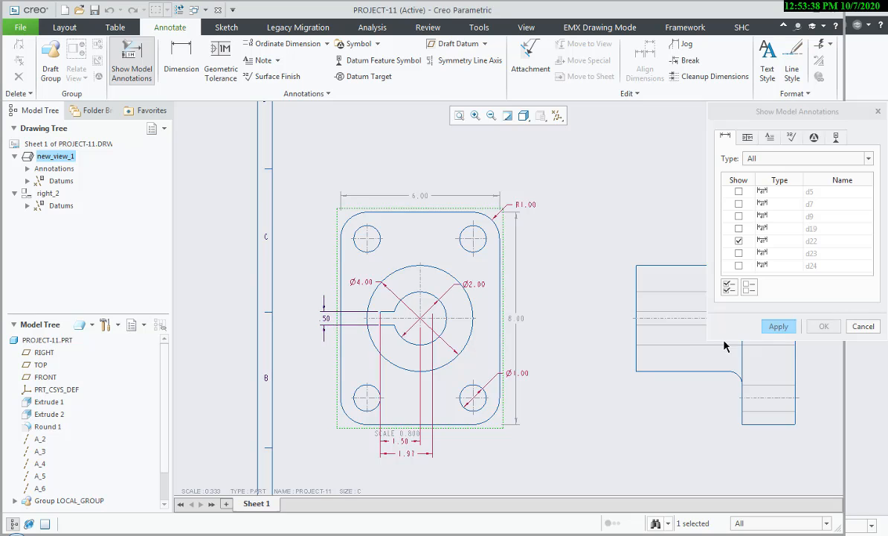
click(774, 327)
key(alt+Tab)
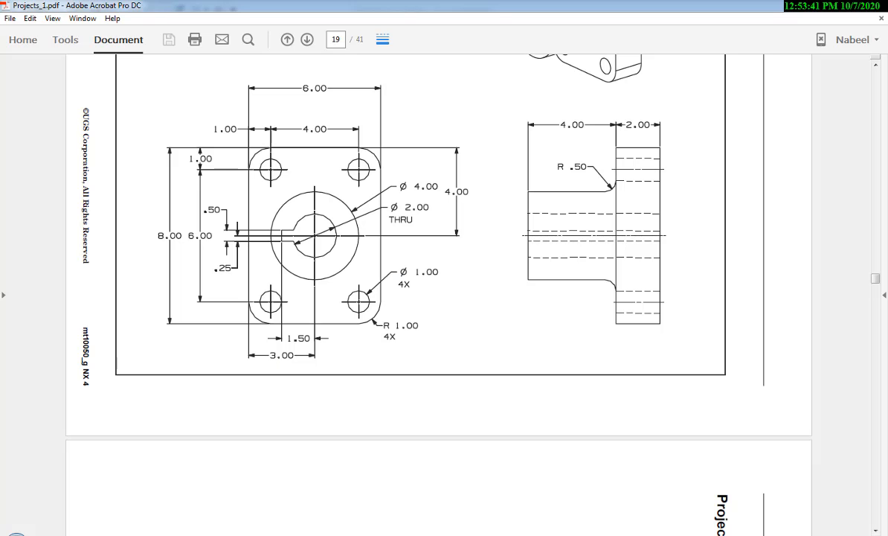
key(alt+Tab)
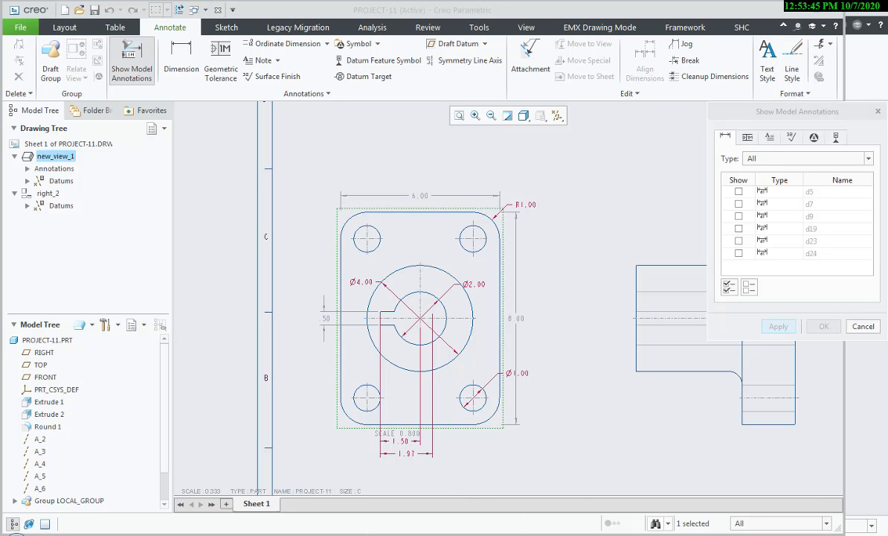
key(alt+Tab)
key(alt+Tab)
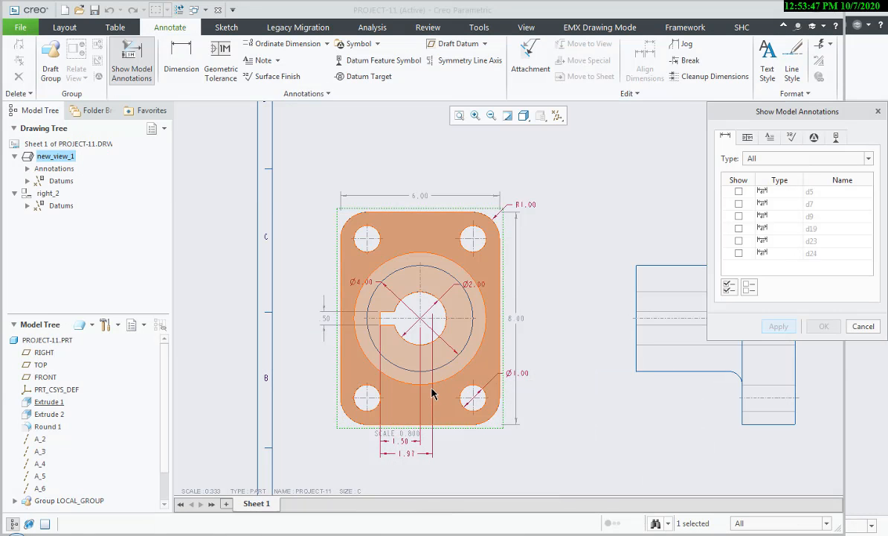
click(403, 444)
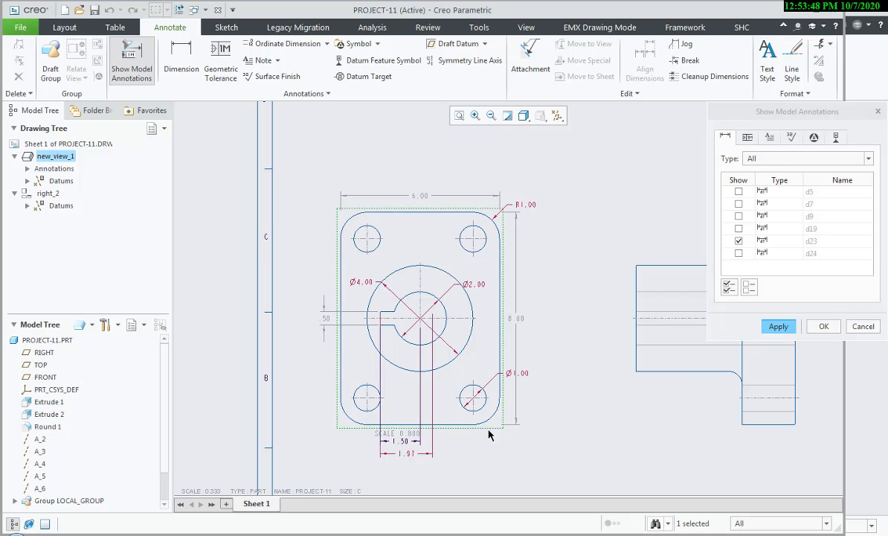
click(778, 326)
Show the model's Ø4.00 hub and Ø2.00 bore diameter dimensions in the front view, checking the PDF, and finish showing annotations.
key(alt+Tab)
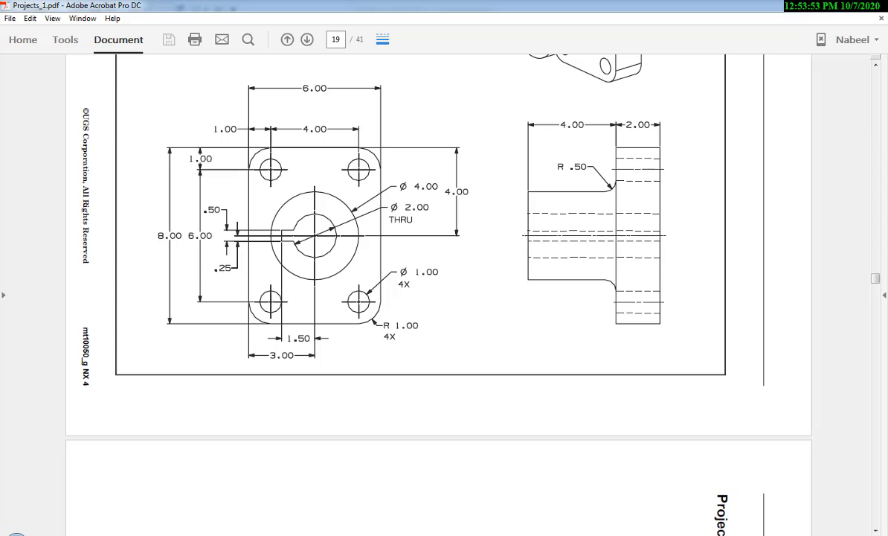
key(alt+Tab)
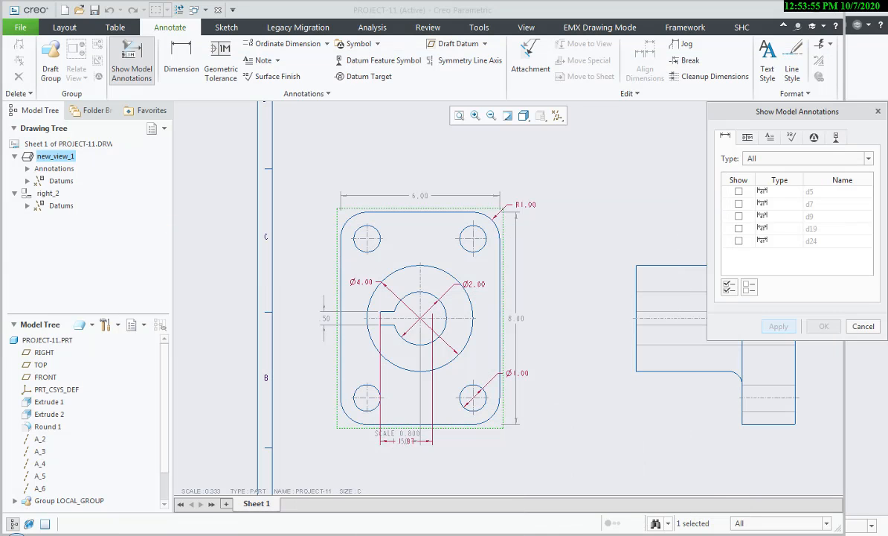
key(alt+Tab)
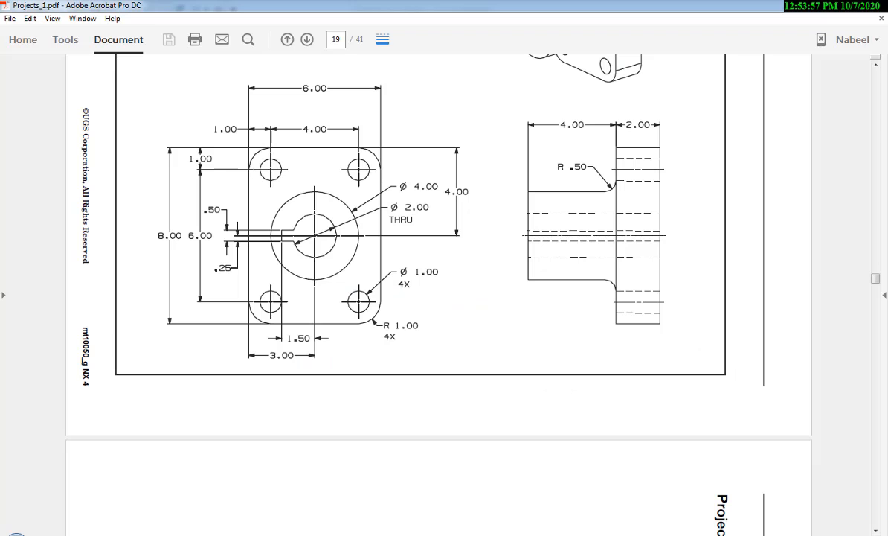
key(alt+Tab)
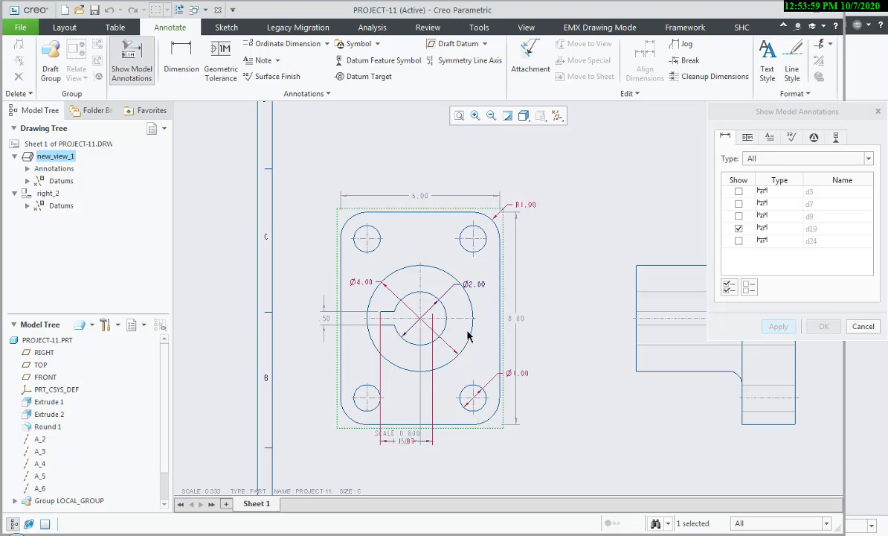
click(457, 355)
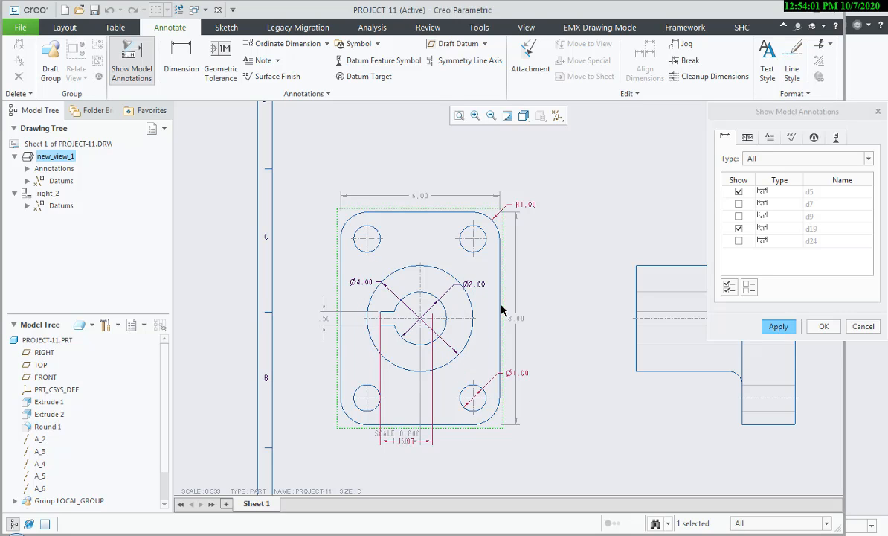
click(782, 330)
click(863, 327)
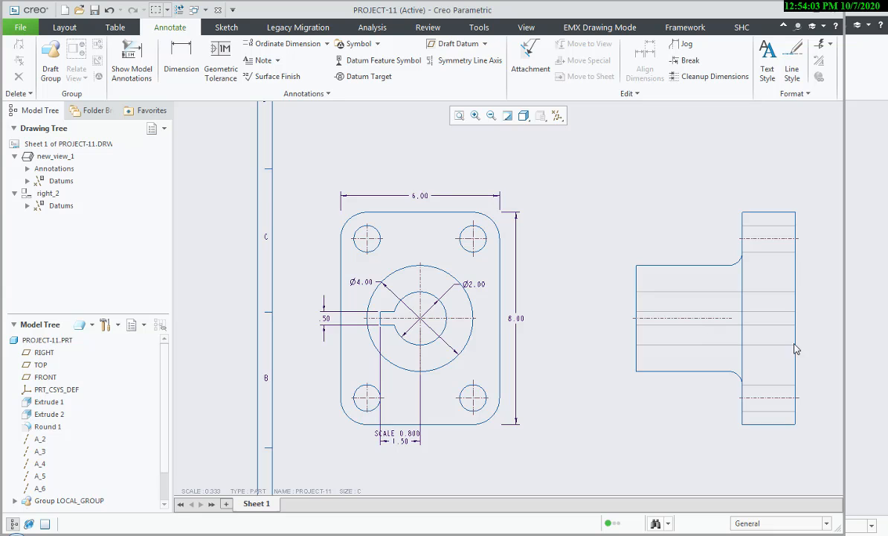
Move the Ø2.00 bore dimension outside the front view's plate outline, consulting the PDF, and flip its arrows to a single-arrow leader.
click(477, 292)
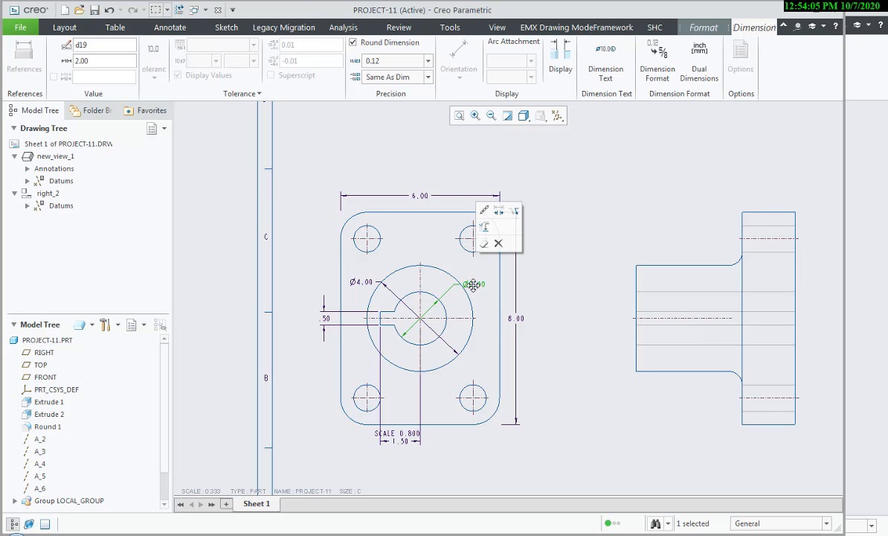
drag(477, 291, 485, 360)
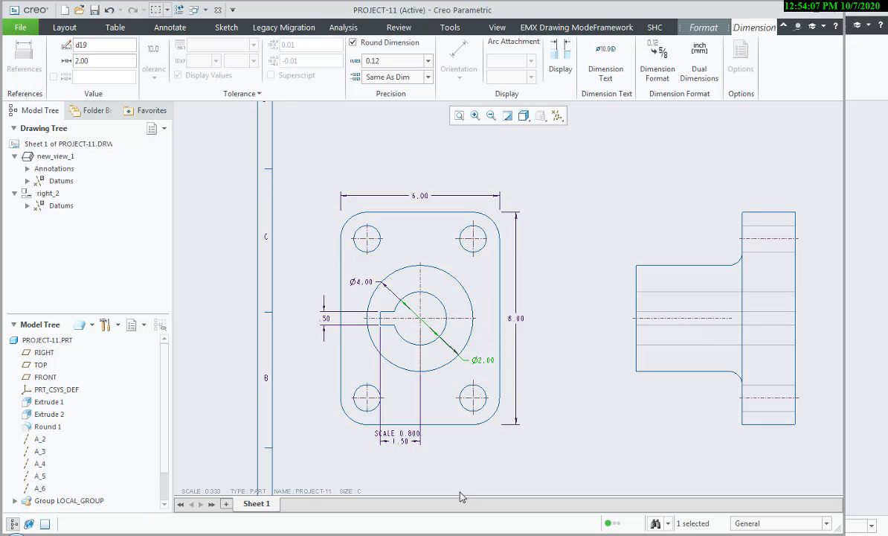
click(437, 534)
click(437, 534)
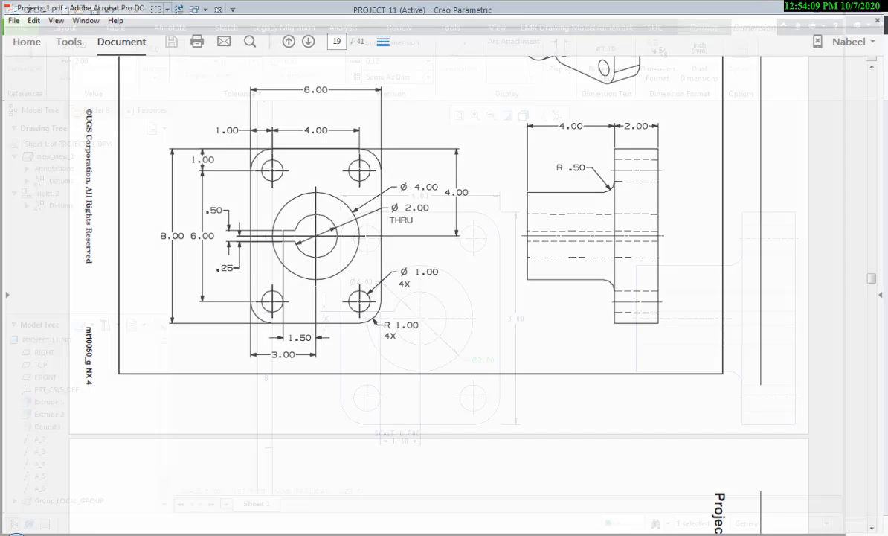
scroll(473, 340, down, 3)
drag(491, 390, 575, 183)
right_click(575, 183)
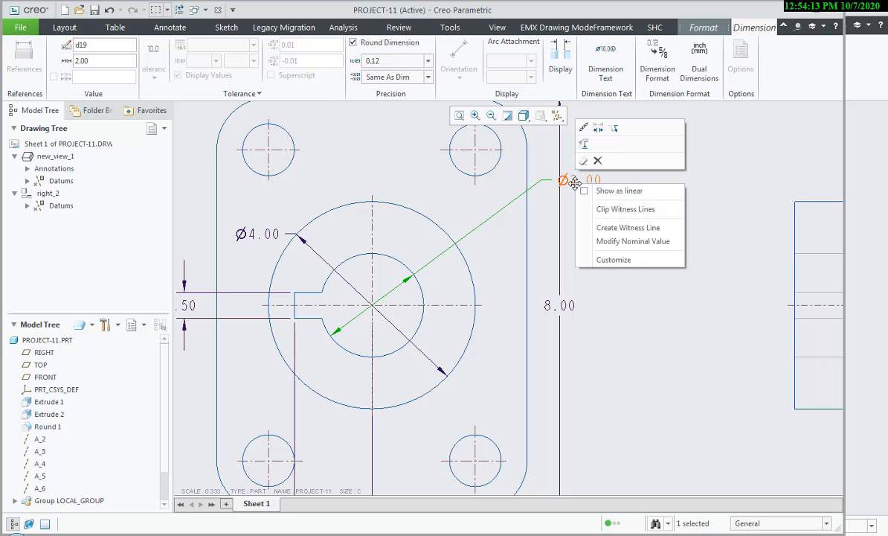
click(598, 128)
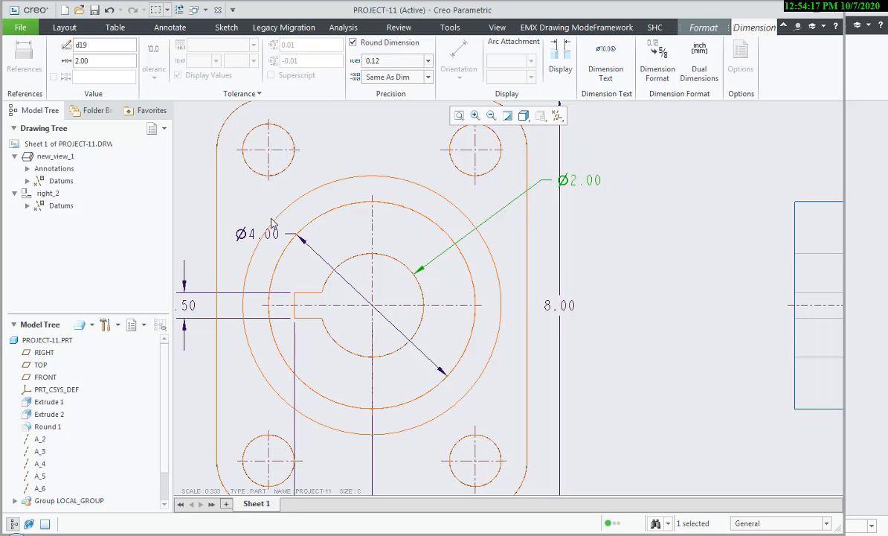
Move the Ø4.00 hub dimension outside the plate, beyond the 8.00 height dimension, and flip its arrows to a single-arrow leader.
click(242, 236)
drag(245, 235, 642, 202)
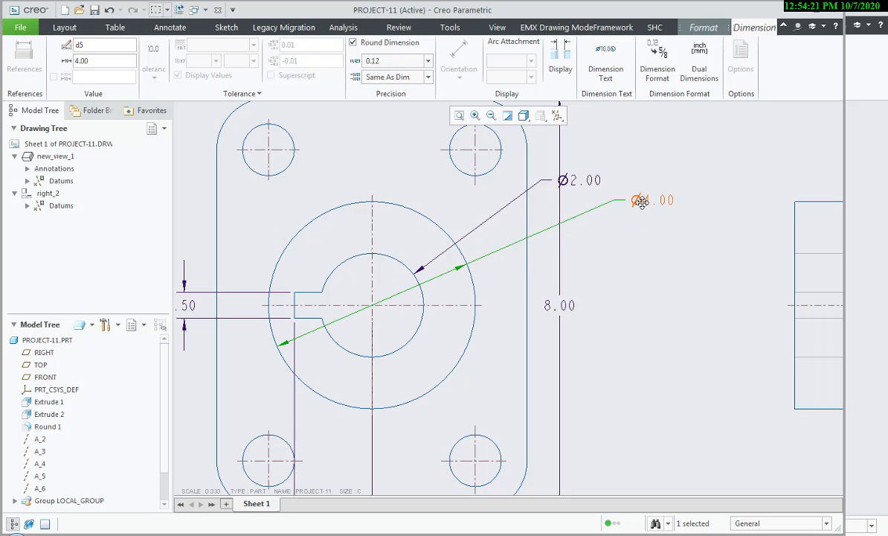
click(636, 259)
click(635, 201)
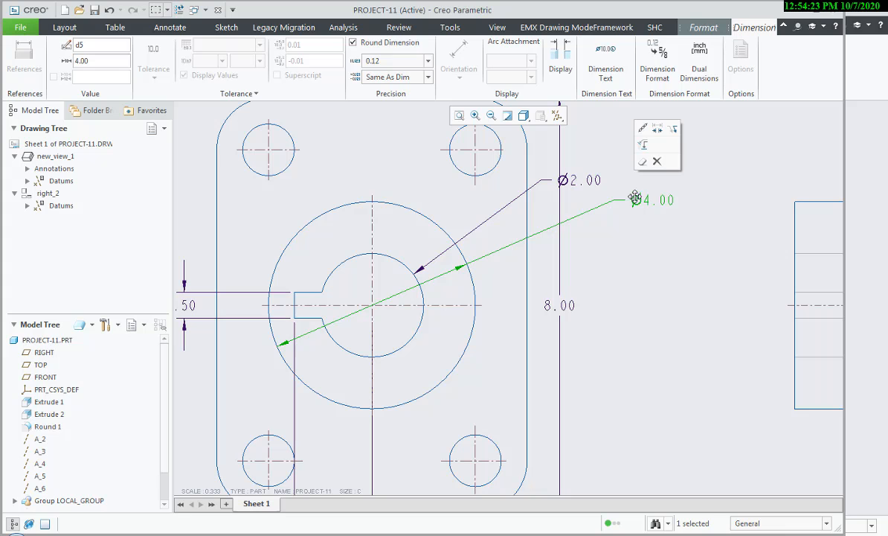
click(657, 132)
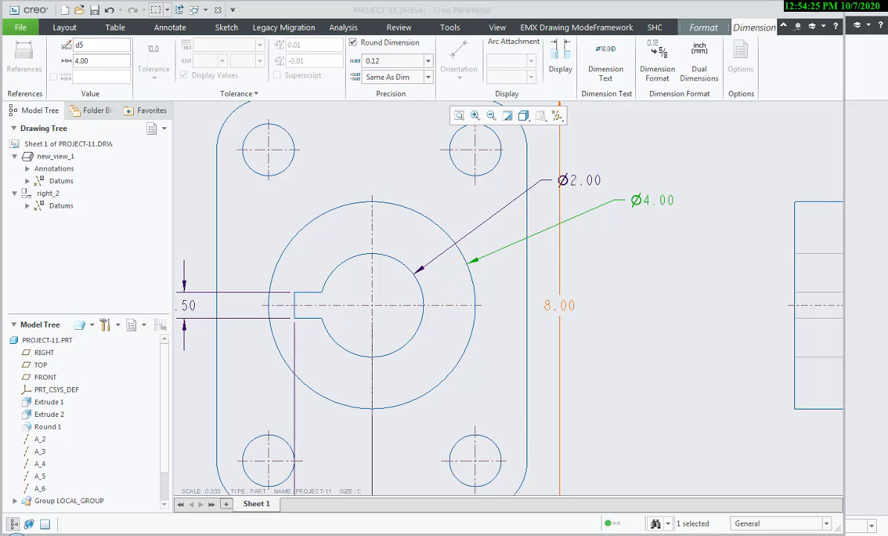
Flip the Ø2.00 bore dimension's arrows until two arrows span the circle from inside, as in the PDF.
key(alt+Tab)
key(alt+Tab)
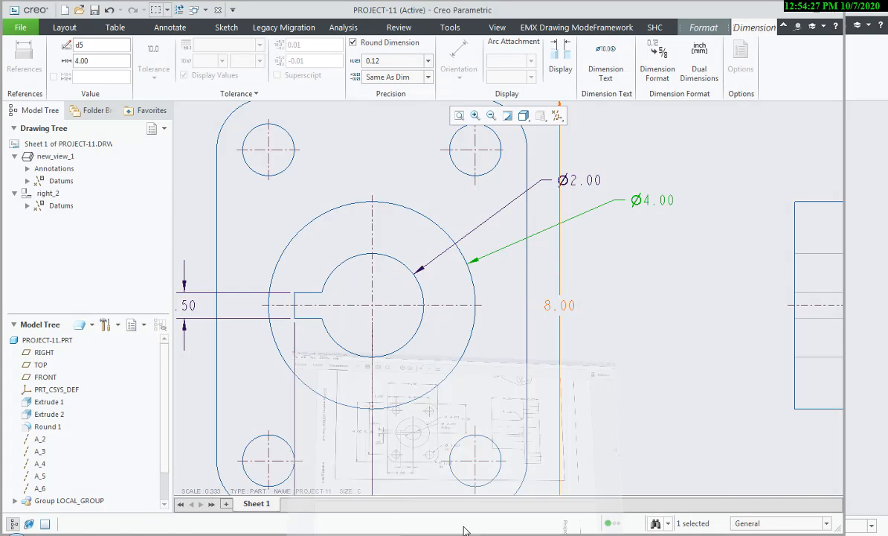
click(579, 183)
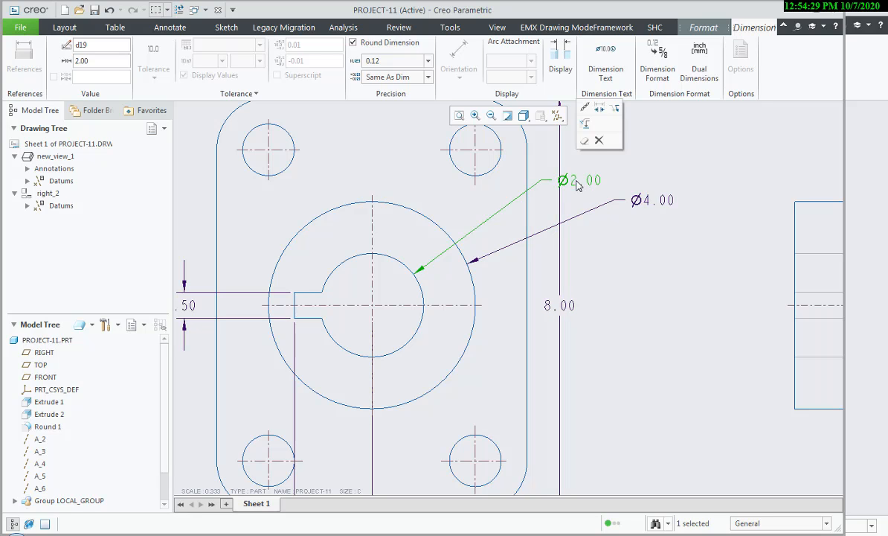
click(601, 117)
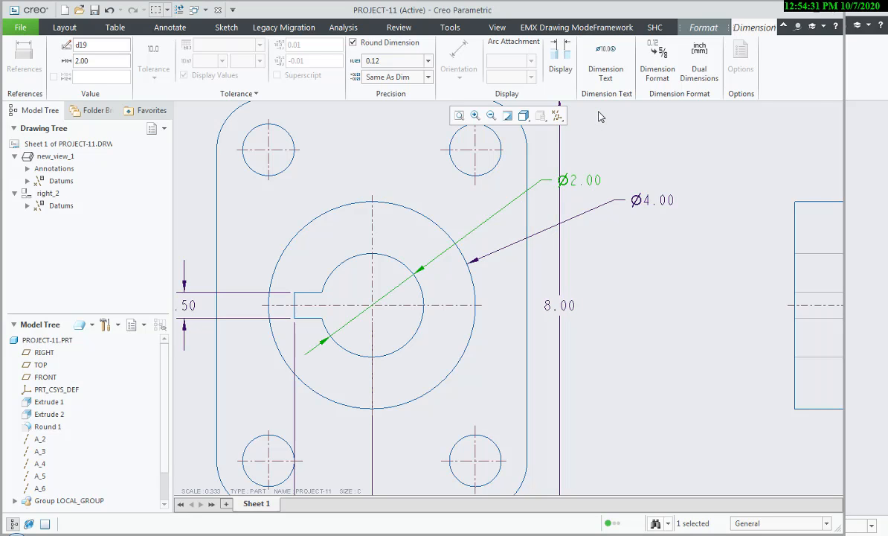
click(618, 180)
click(580, 181)
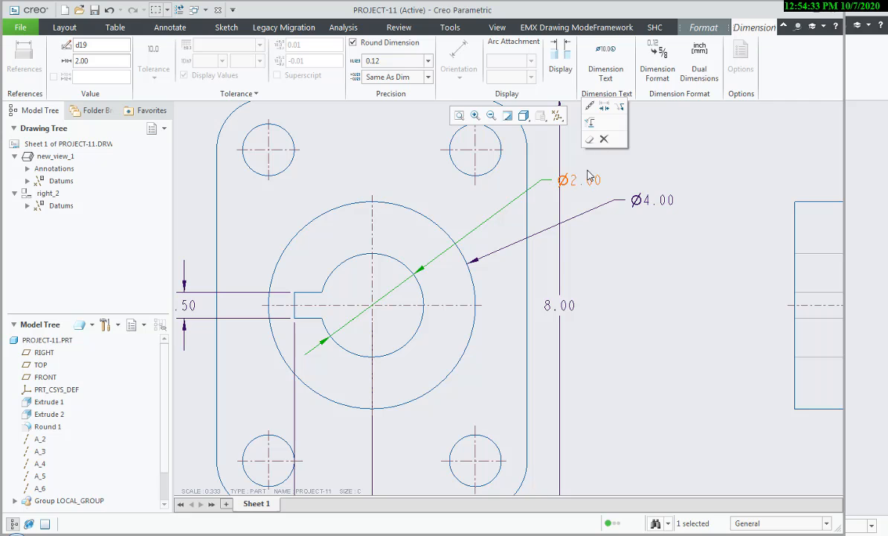
click(603, 117)
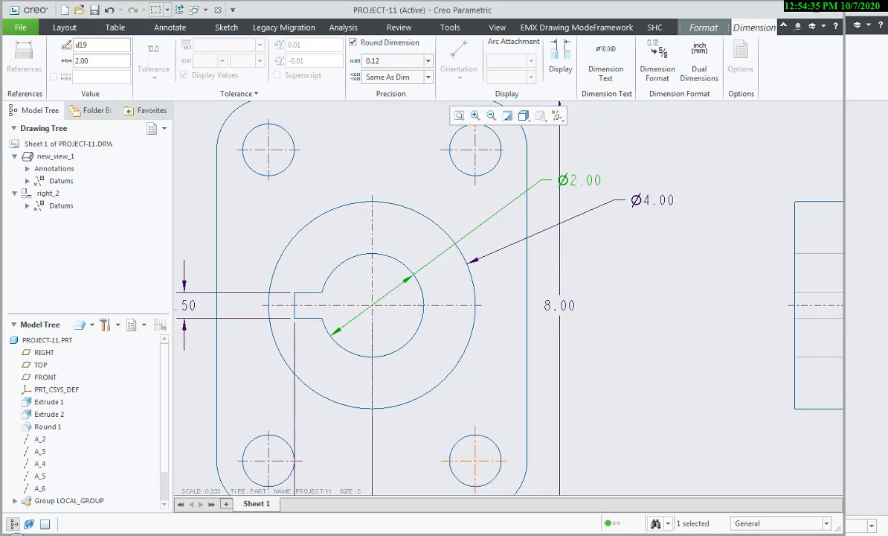
Rearrange the two diameter dimensions to match the PDF, with Ø4.00 above Ø2.00 just outside the 8.00 height dimension.
key(alt+Tab)
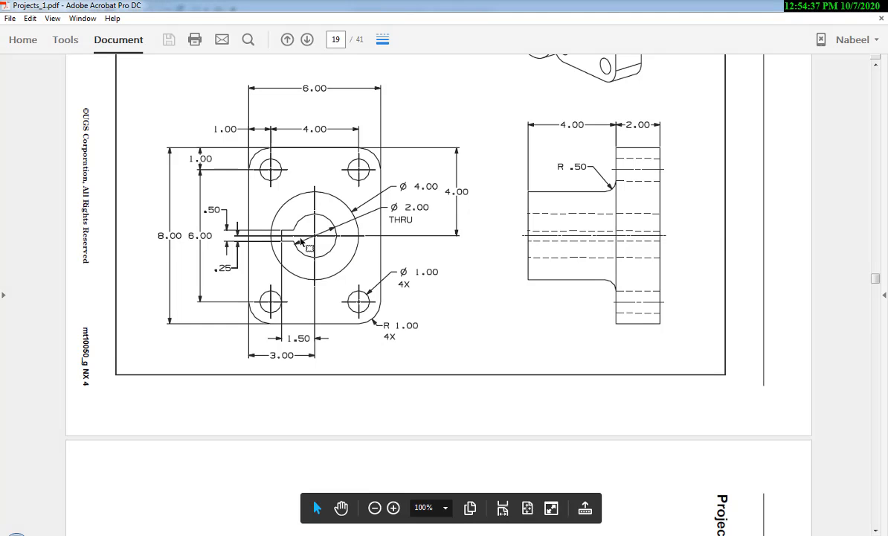
key(alt+Tab)
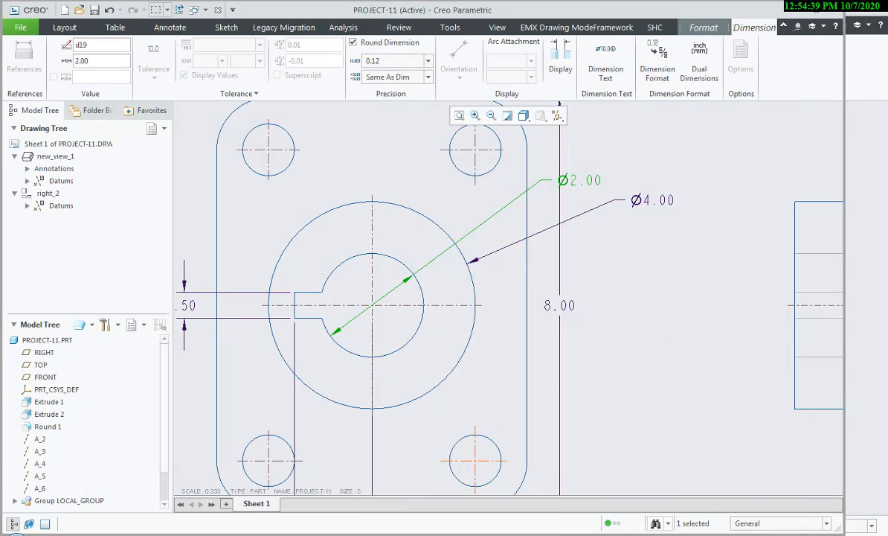
key(alt+Tab)
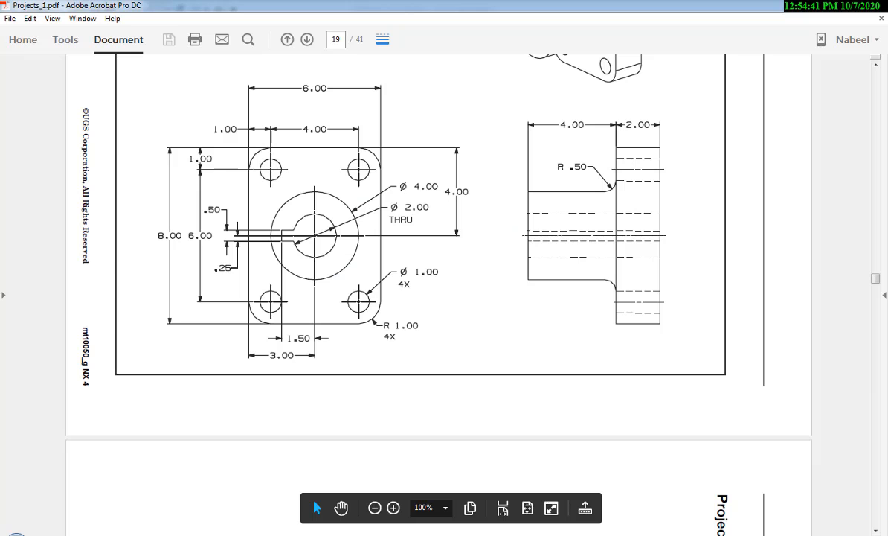
key(alt+Tab)
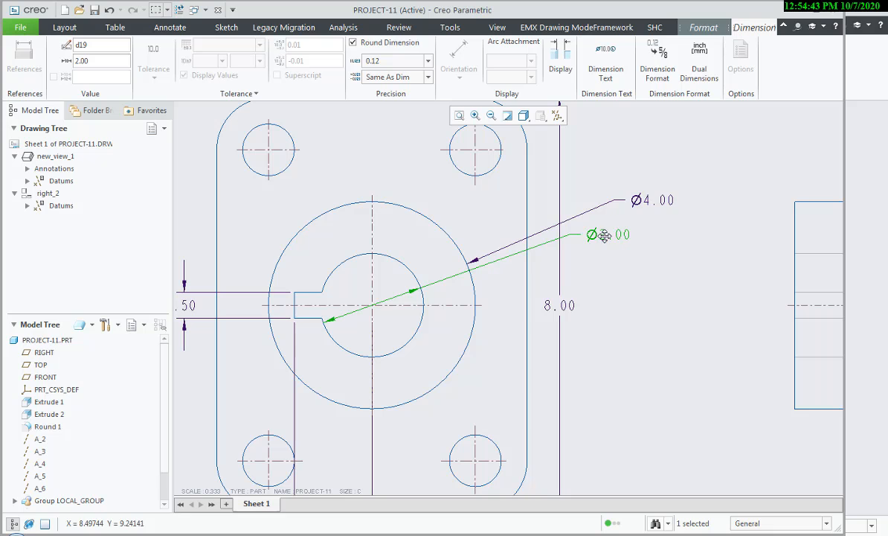
click(638, 199)
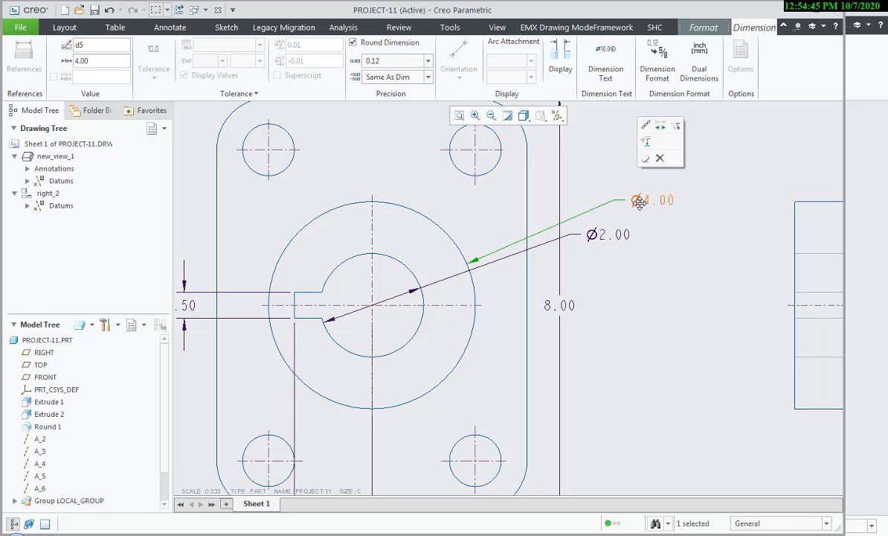
drag(638, 200, 594, 178)
click(597, 235)
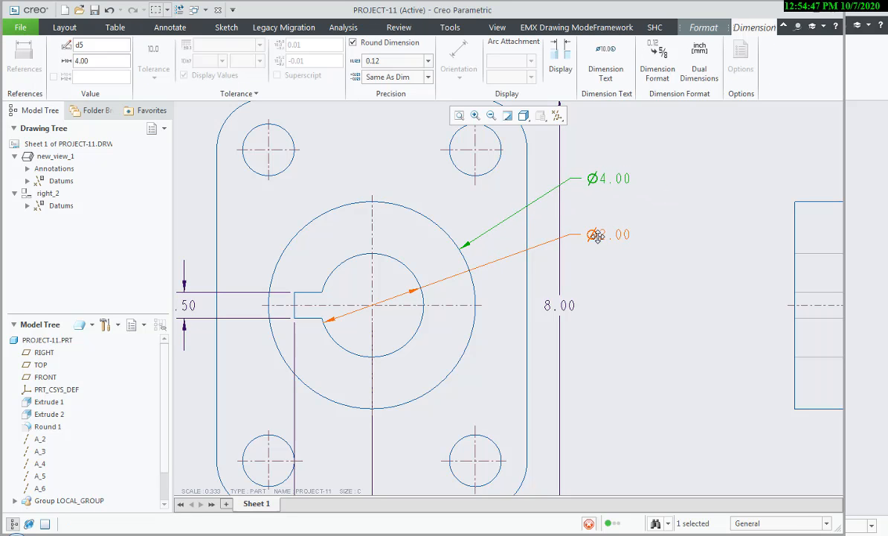
mouse_move(597, 236)
mouse_down()
mouse_move(599, 176)
mouse_move(592, 217)
mouse_up()
Check the bore callout in the PDF and add THRU on a second line of the Ø2.00 dimension text.
key(alt+Tab)
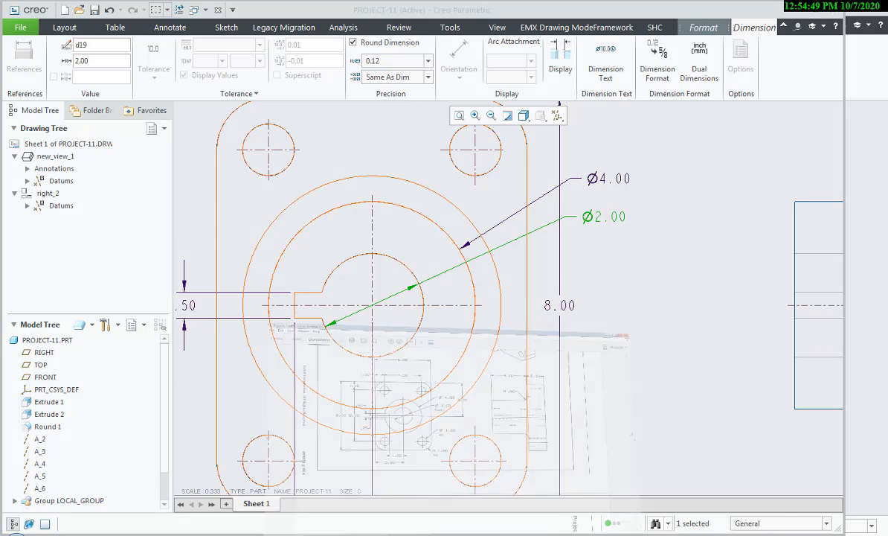
key(alt+Tab)
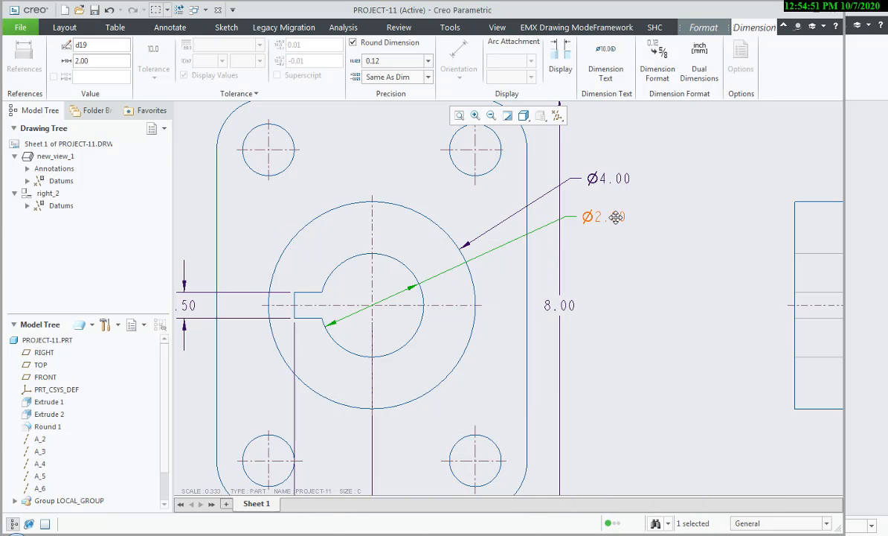
click(606, 61)
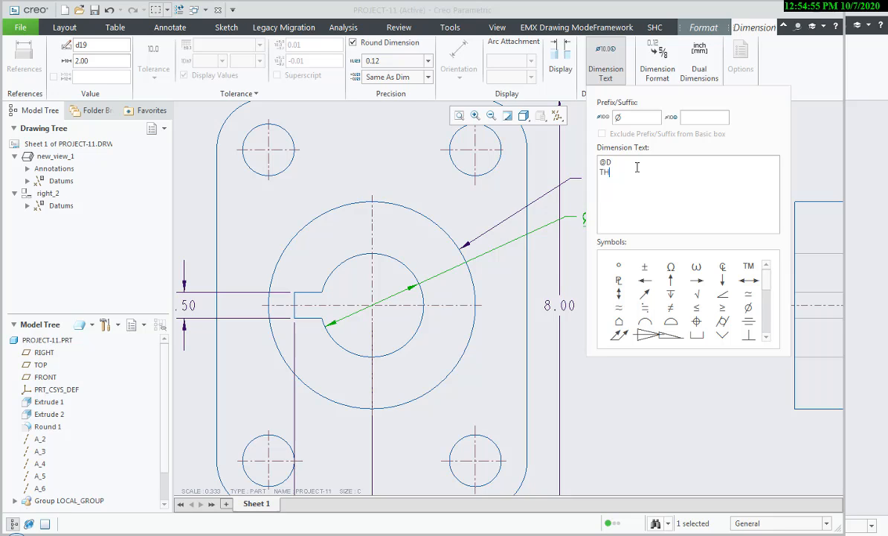
click(599, 408)
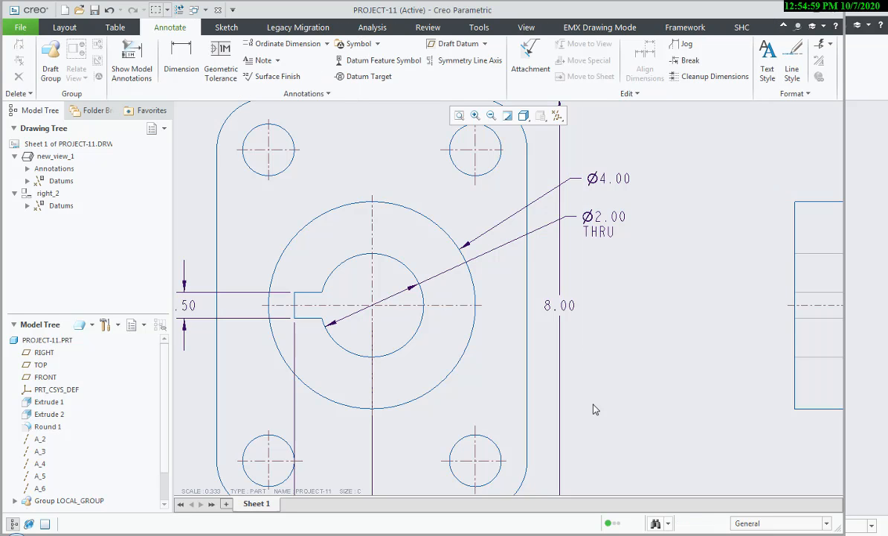
Dimension the front view's lower-right corner hole as a diameter, placing the text outside the plate, and compare the callout with the PDF.
key(alt+Tab)
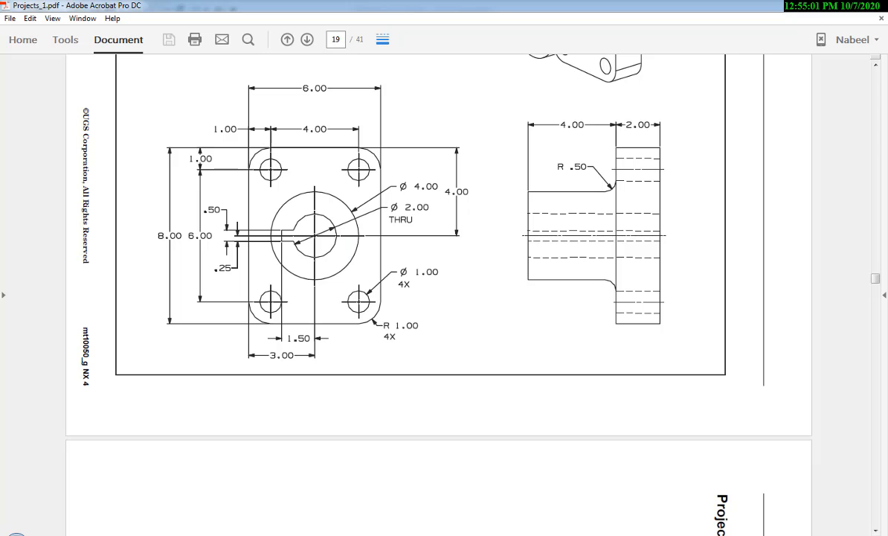
key(alt+Tab)
click(182, 59)
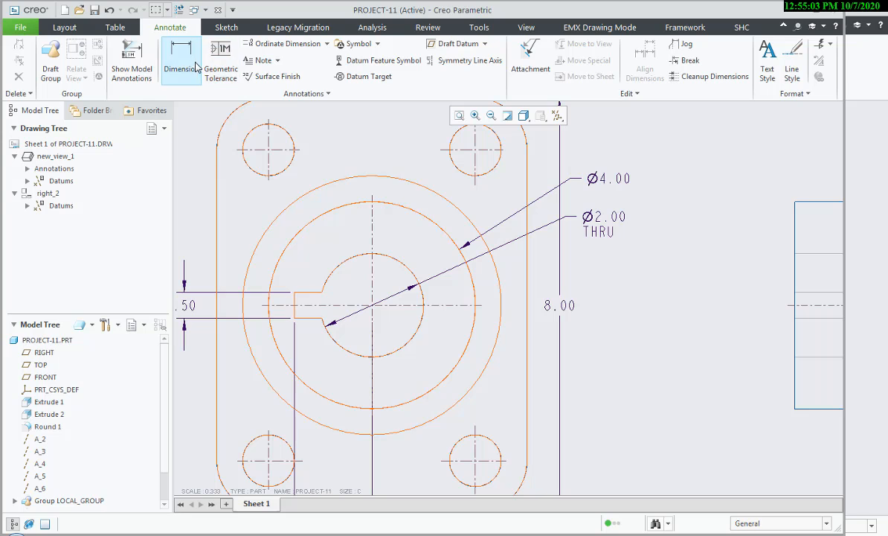
click(456, 441)
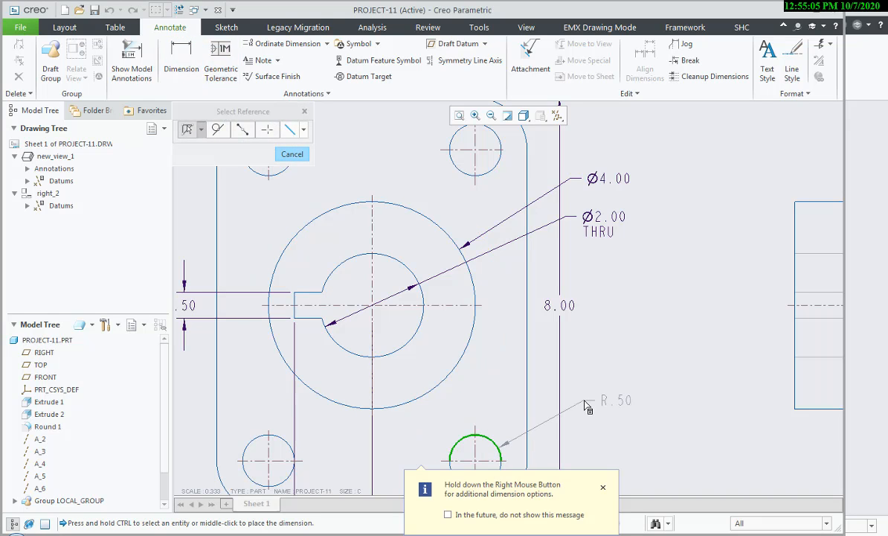
right_click(610, 413)
click(611, 409)
middle_click(579, 403)
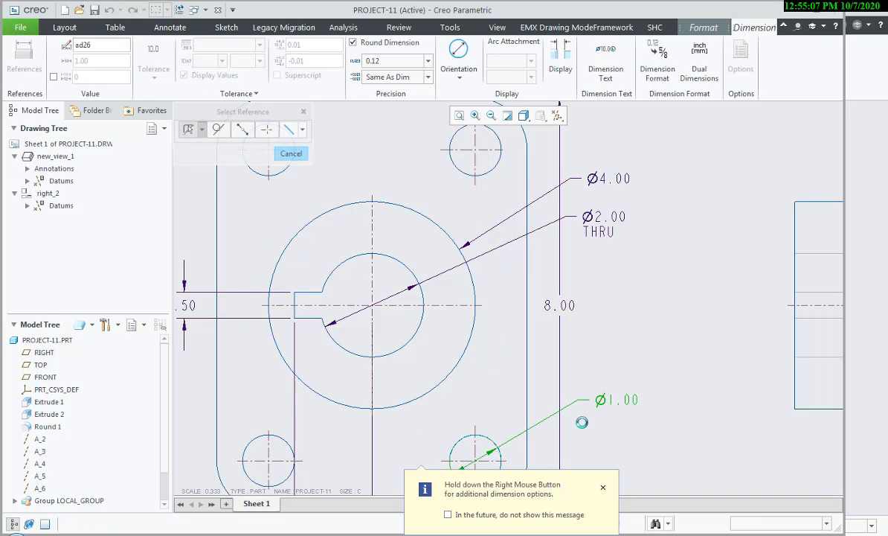
key(alt+Tab)
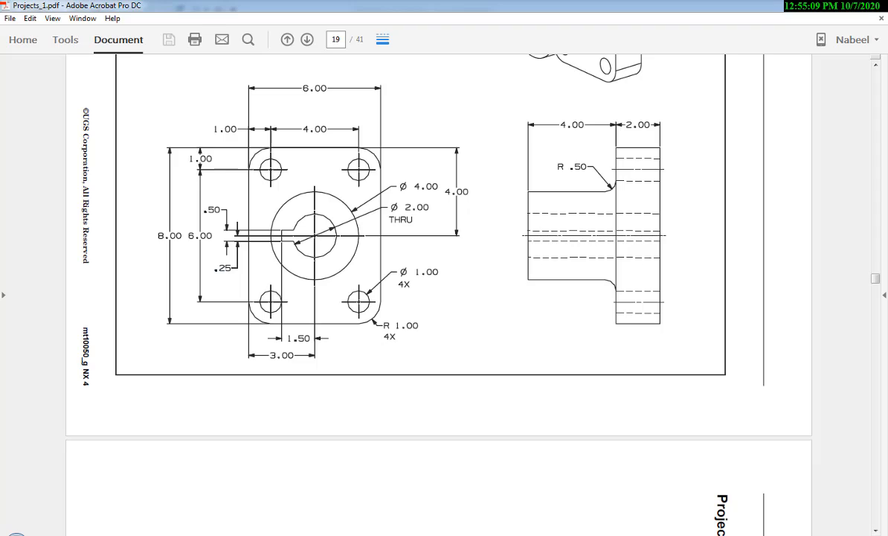
key(alt+Tab)
scroll(525, 416, down, 2)
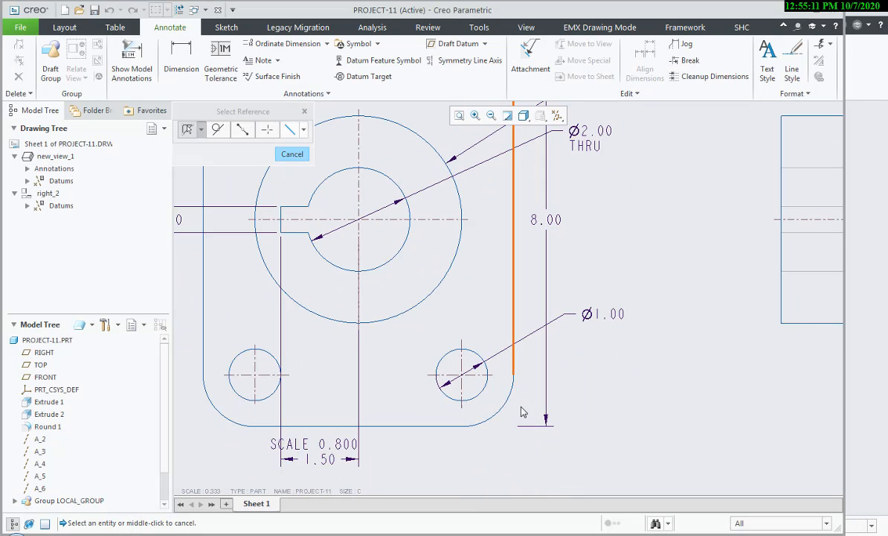
Dimension the radius of the front view's lower-right plate corner, placing the text outside the plate, and compare it with the PDF.
click(499, 410)
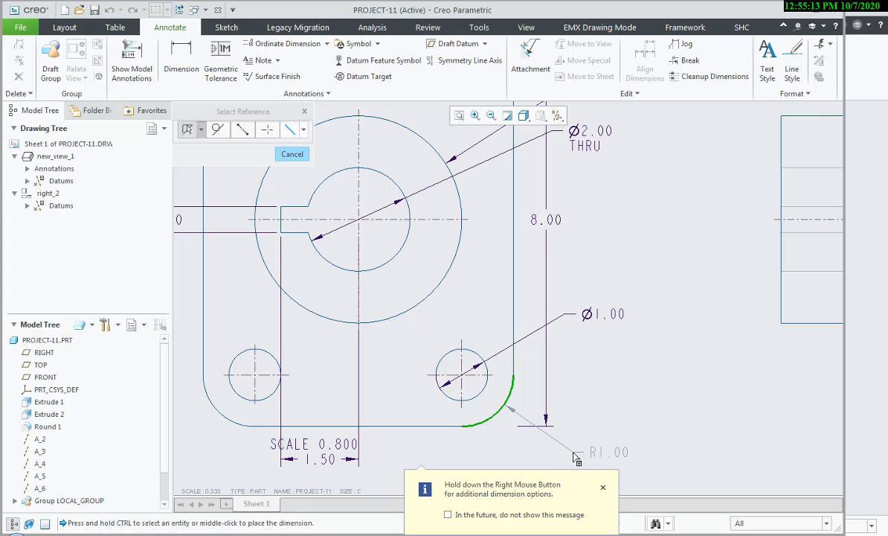
middle_click(575, 457)
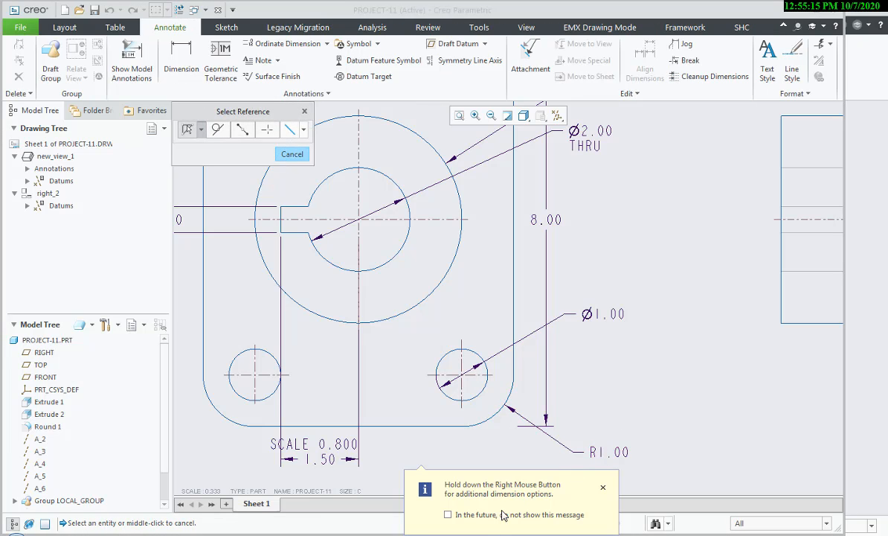
key(alt+Tab)
key(alt+Tab)
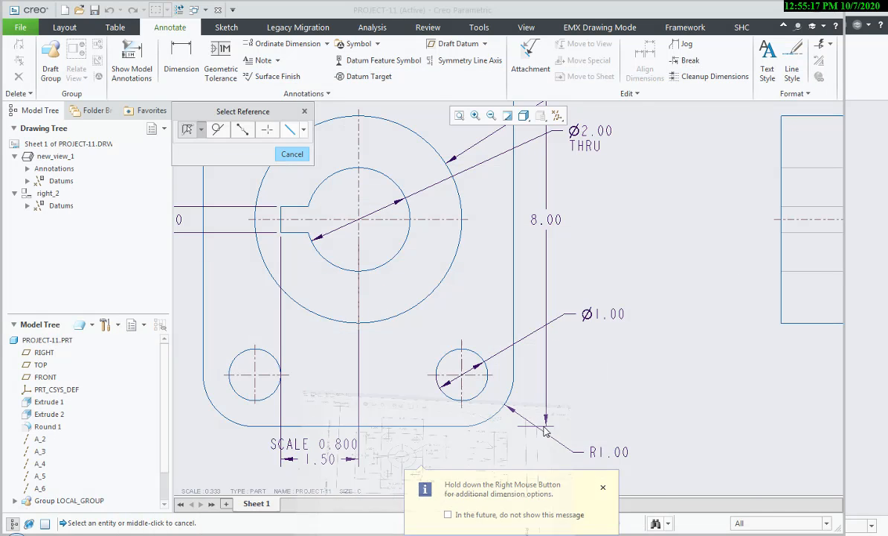
Add 4x on a second line of the plate corner's radius dimension text.
click(607, 452)
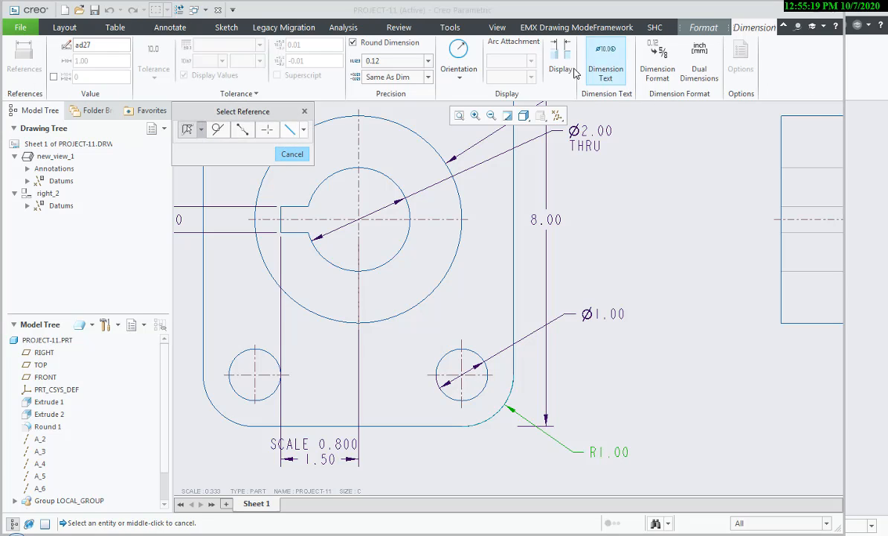
click(605, 63)
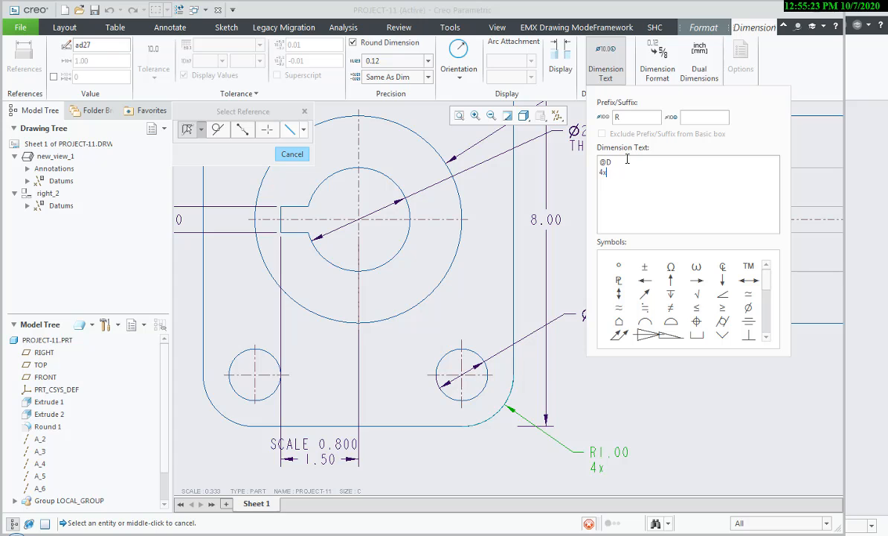
click(592, 396)
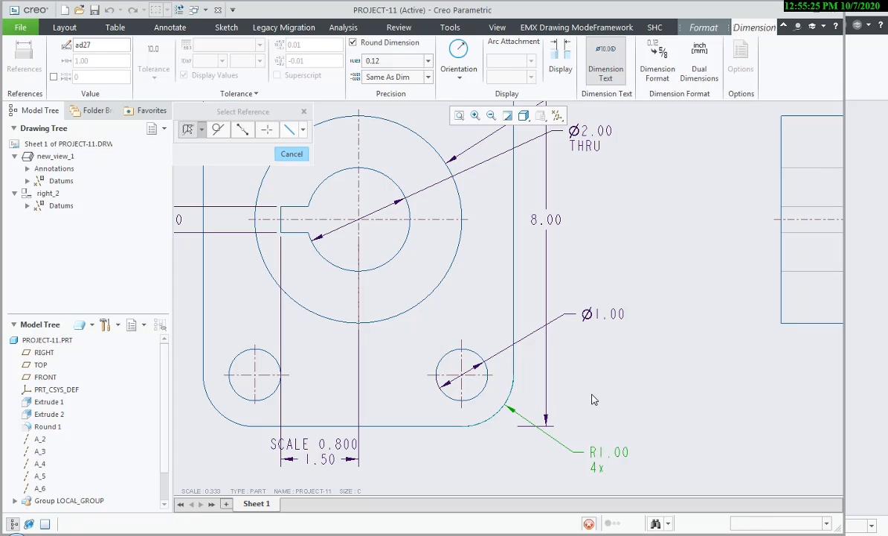
click(562, 497)
Check the hole callout in the PDF and add 4x on a second line of the Ø1.00 hole dimension text.
key(alt+Tab)
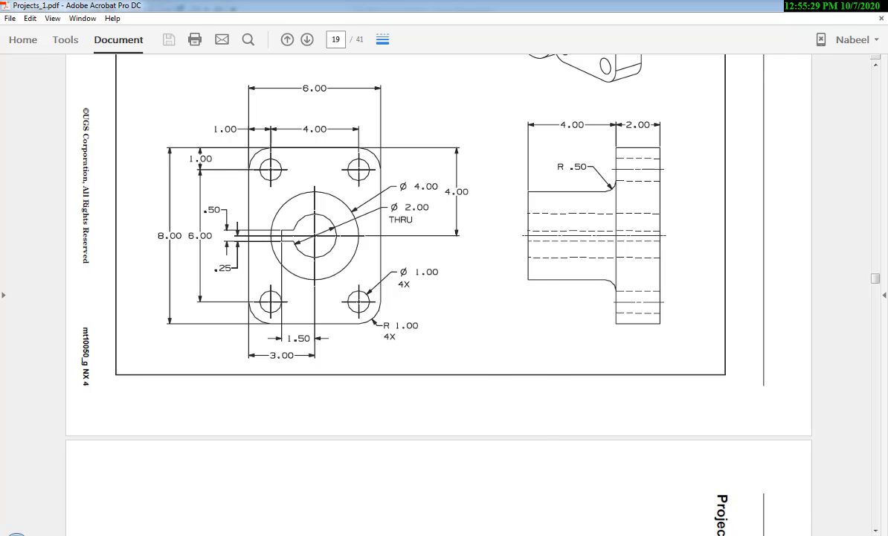
key(alt+Tab)
click(593, 320)
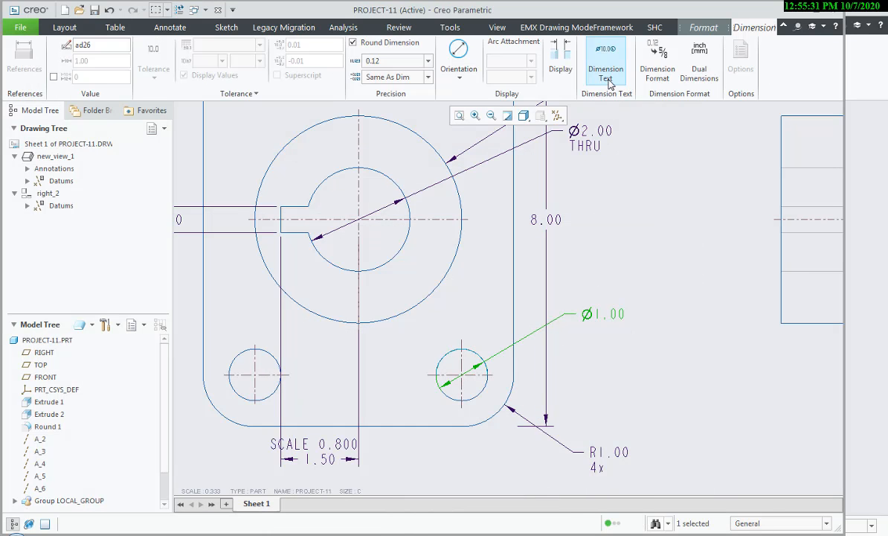
click(607, 68)
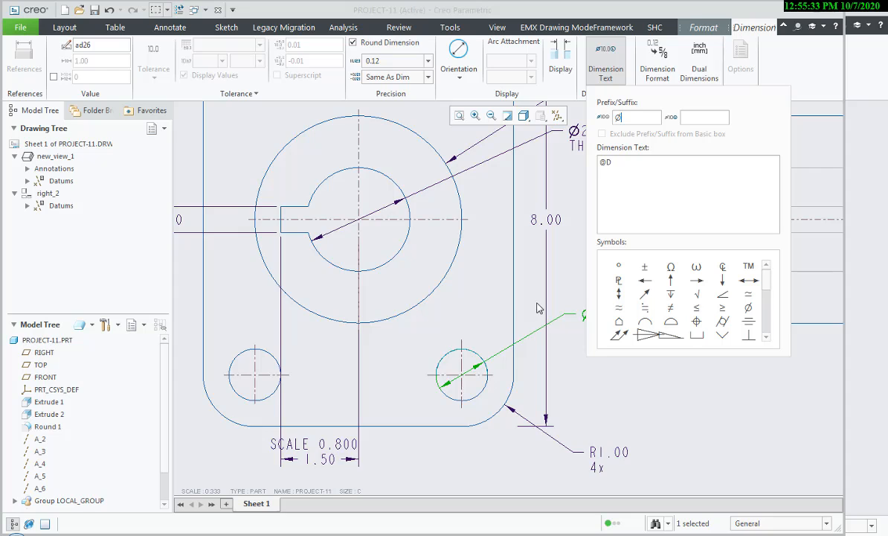
middle_drag(539, 308, 485, 316)
click(627, 169)
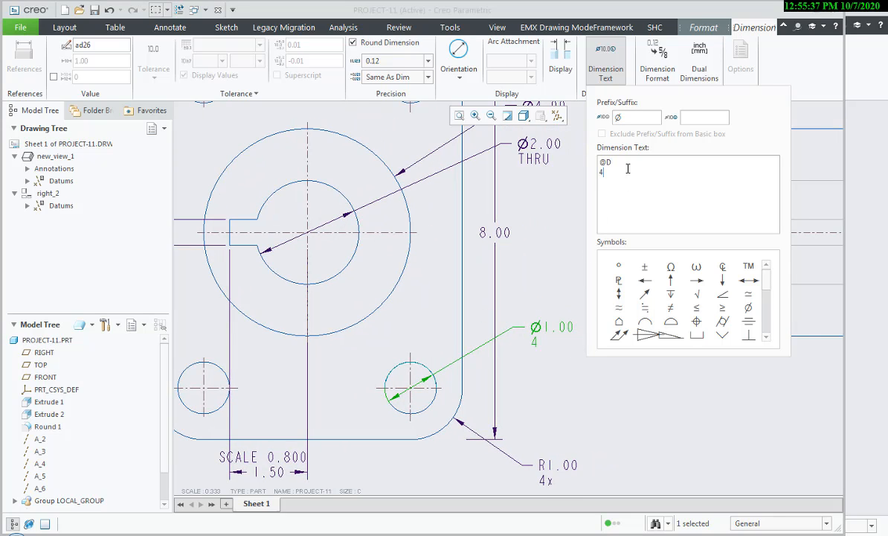
click(587, 423)
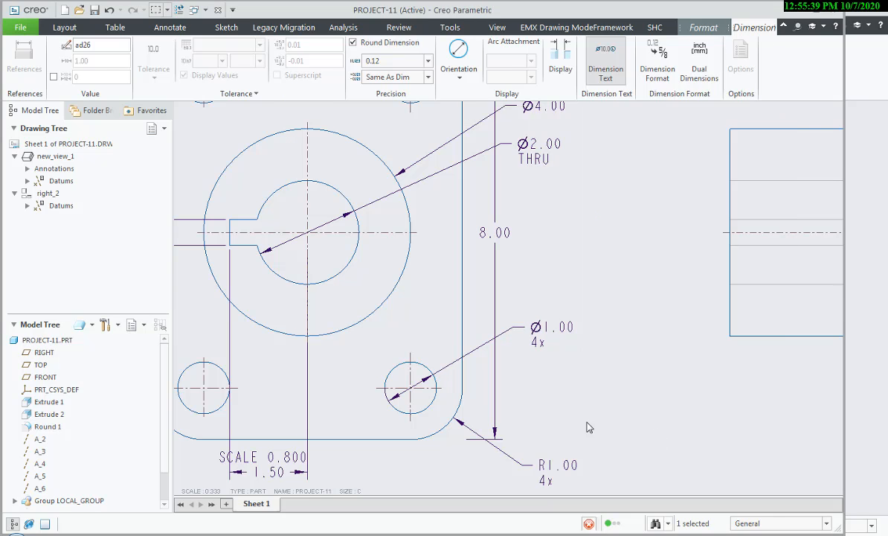
Following the PDF, dimension the plate's top edge to the hub's horizontal centerline, placing it outside the 8.00 height and diameter dimensions.
click(497, 535)
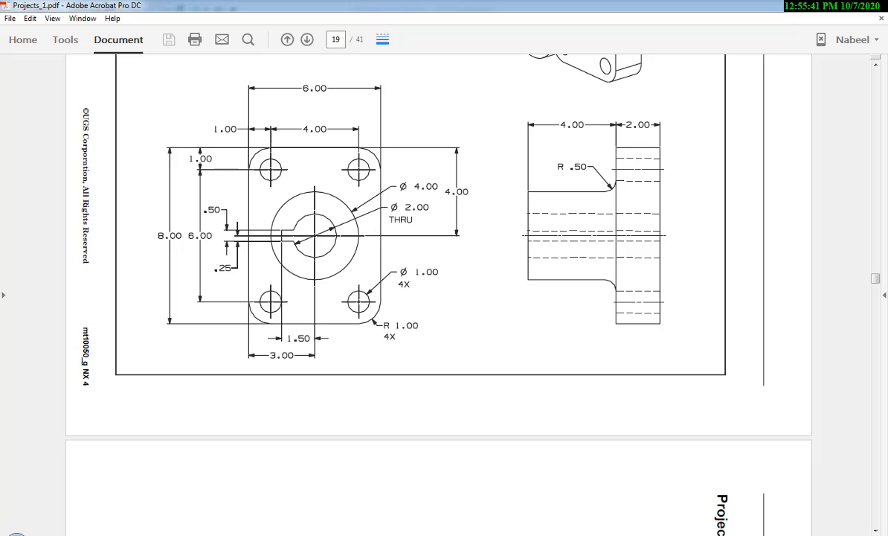
key(alt+Tab)
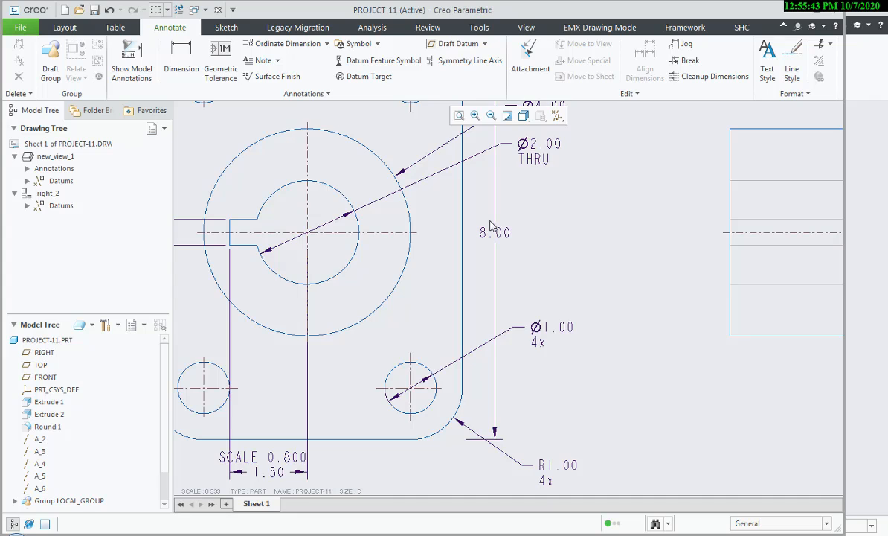
scroll(456, 212, down, 3)
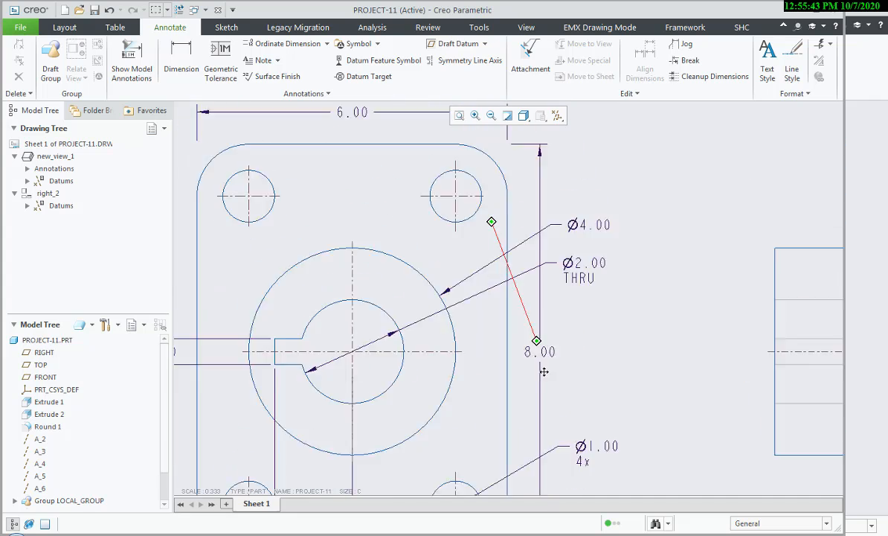
click(182, 60)
click(405, 188)
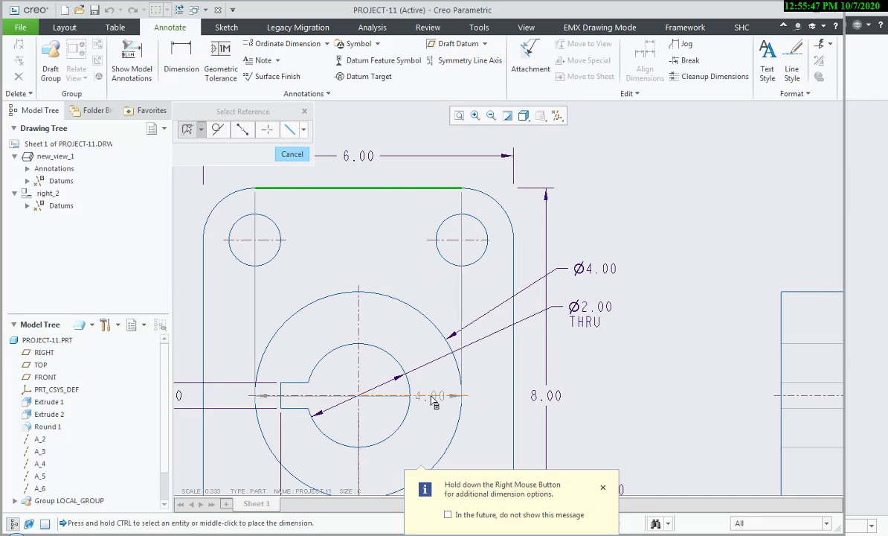
ctrl+click(434, 397)
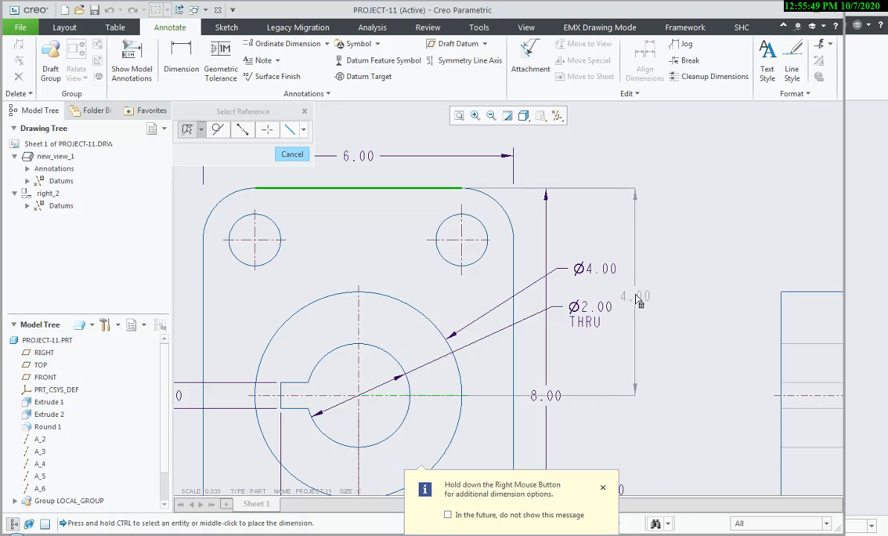
middle_click(634, 292)
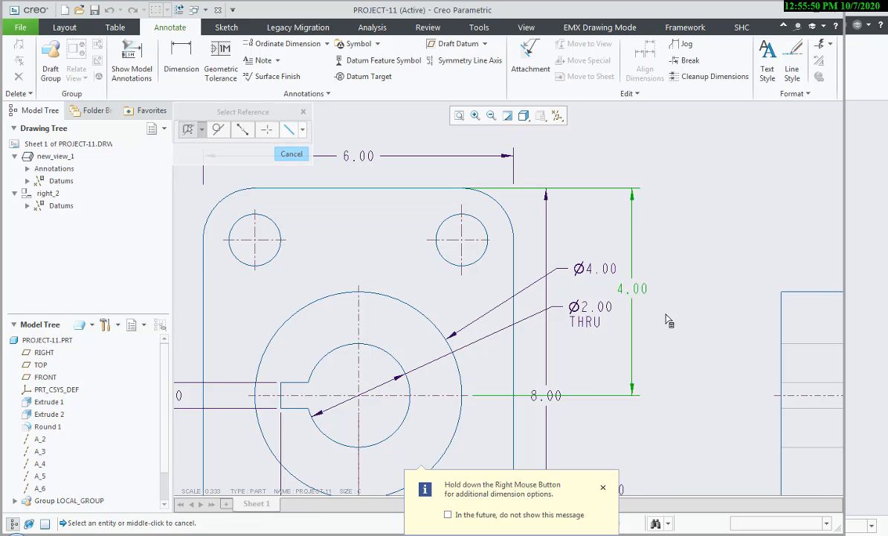
Following the PDF, dimension the distance from the horizontal centerline to the keyway's lower edge, with the text below the keyway.
click(423, 535)
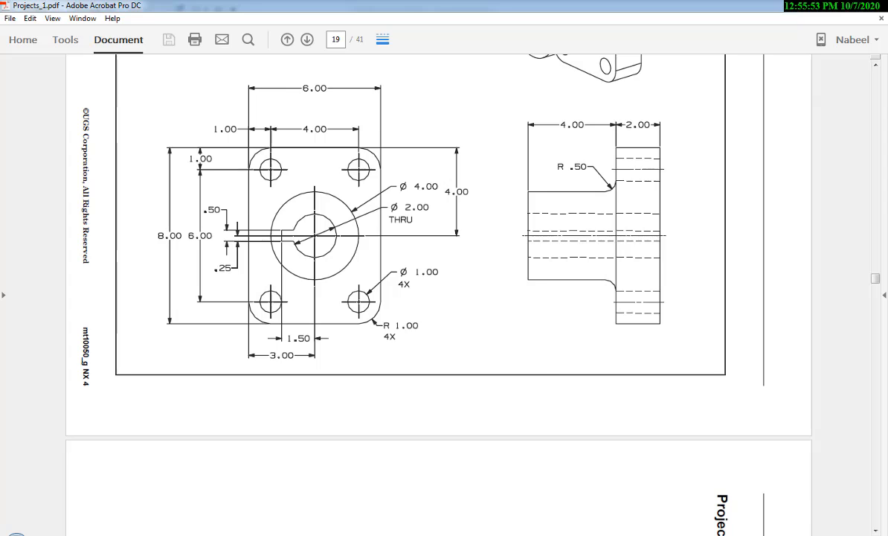
click(421, 535)
click(328, 401)
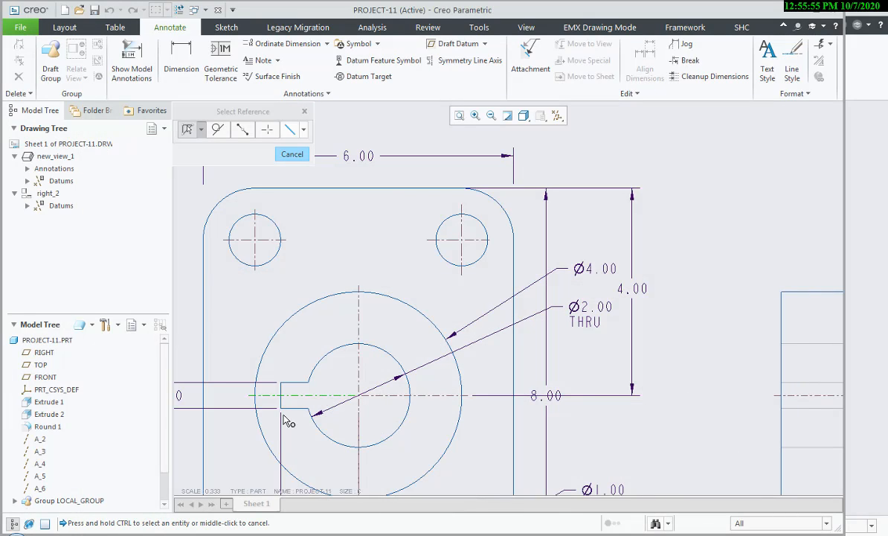
click(296, 410)
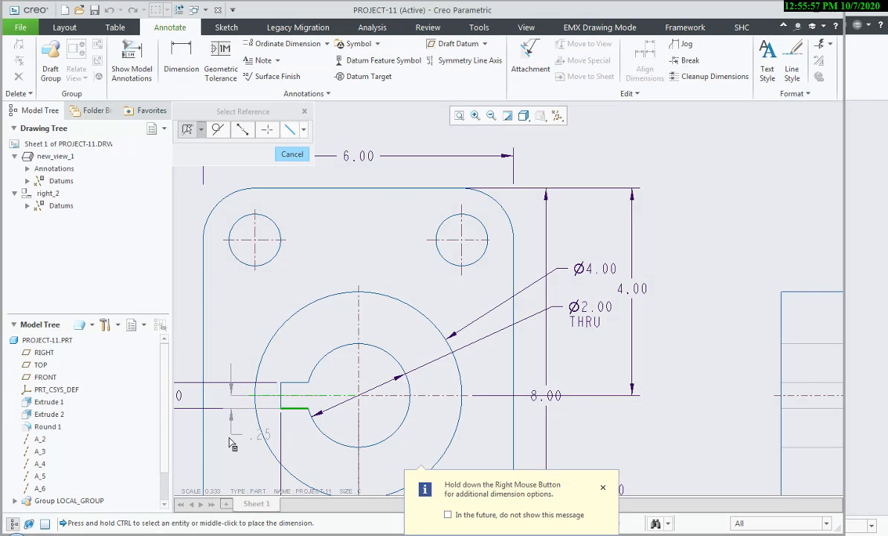
middle_click(234, 451)
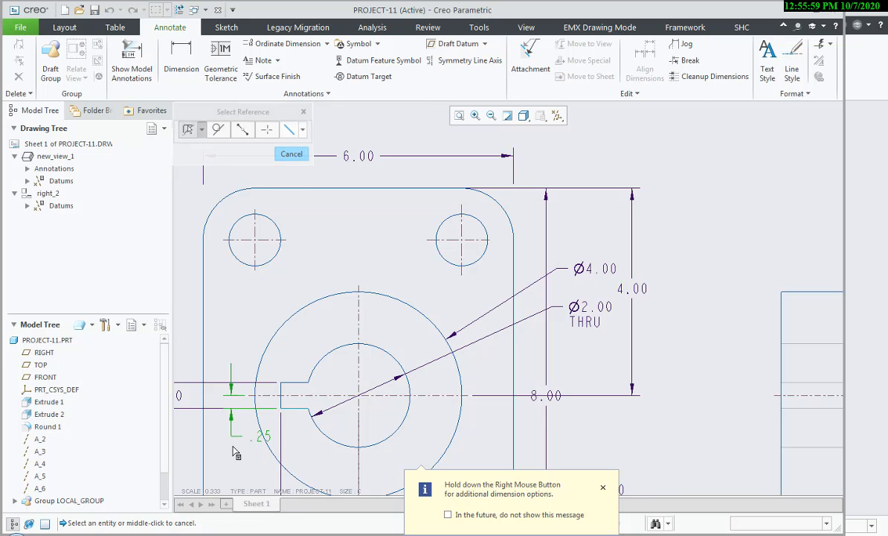
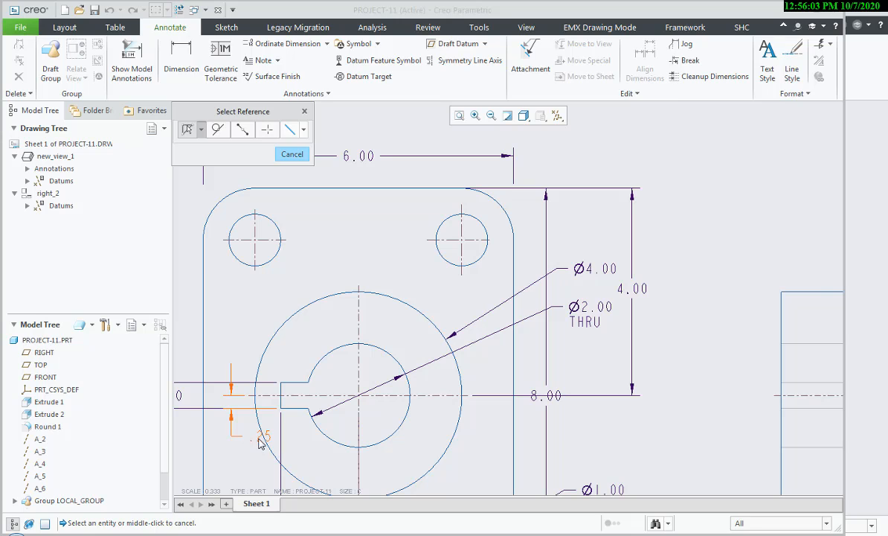
Flip the .25 keyway dimension's text to the opposite side of its dimension line.
click(259, 436)
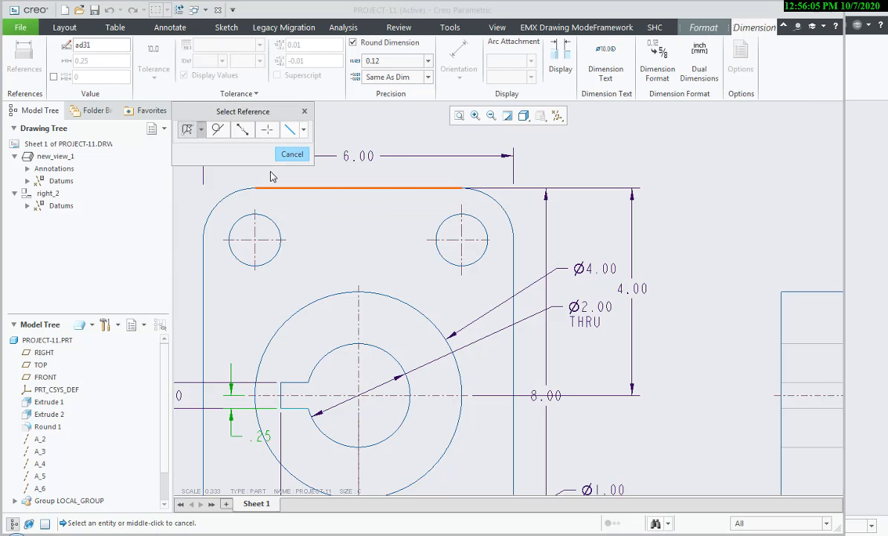
click(292, 154)
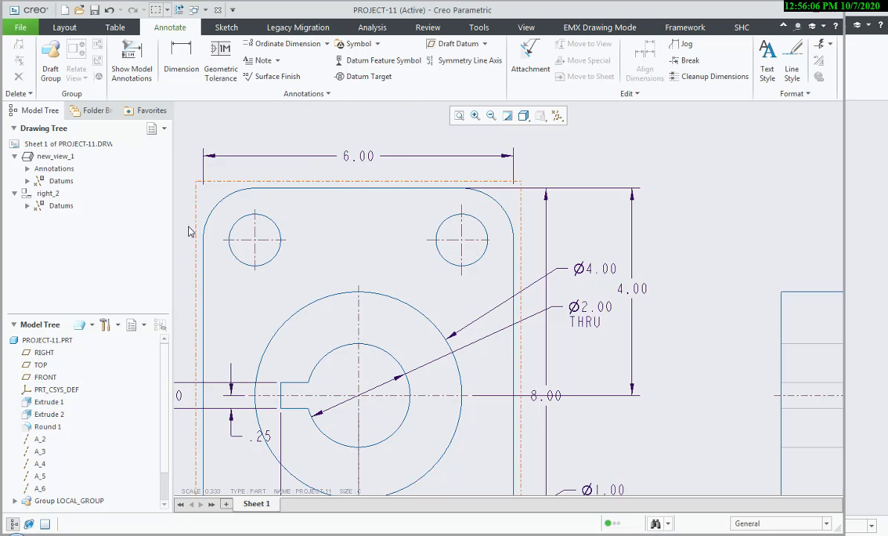
click(260, 438)
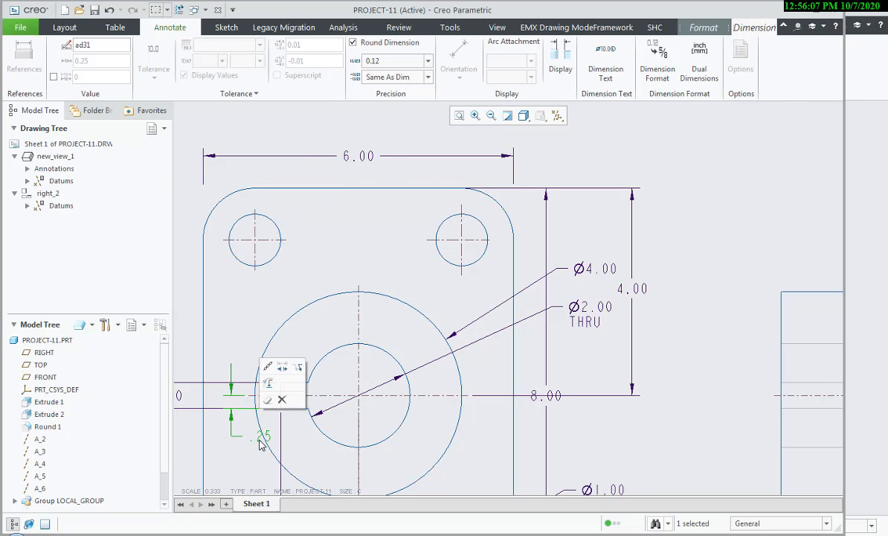
click(297, 371)
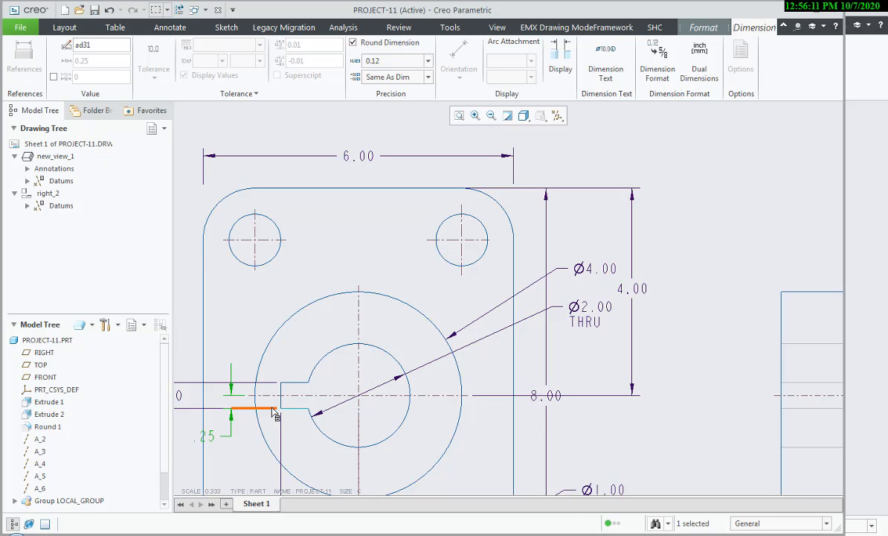
Check the PDF and move the .25 keyway dimension just outside the plate's left edge, keeping its text below the extension lines.
middle_drag(272, 408, 399, 370)
click(302, 440)
click(337, 400)
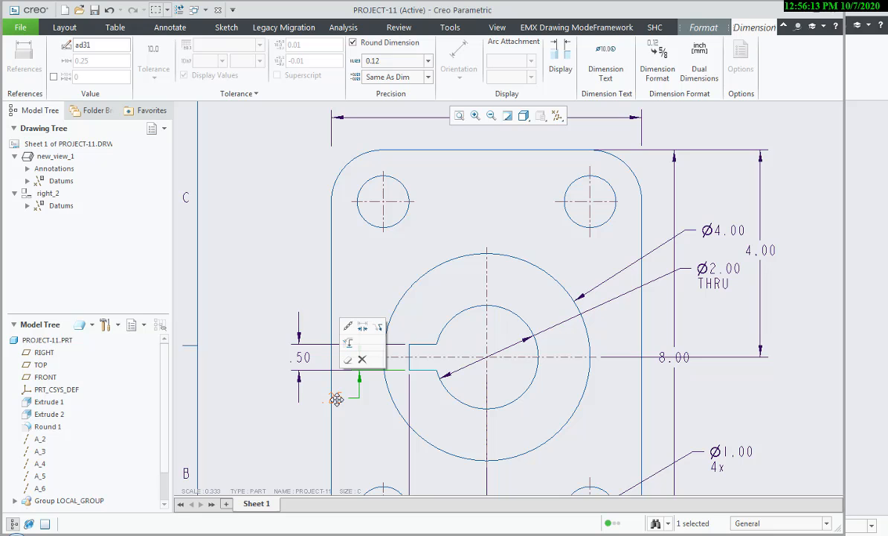
drag(337, 399, 350, 399)
key(alt+Tab)
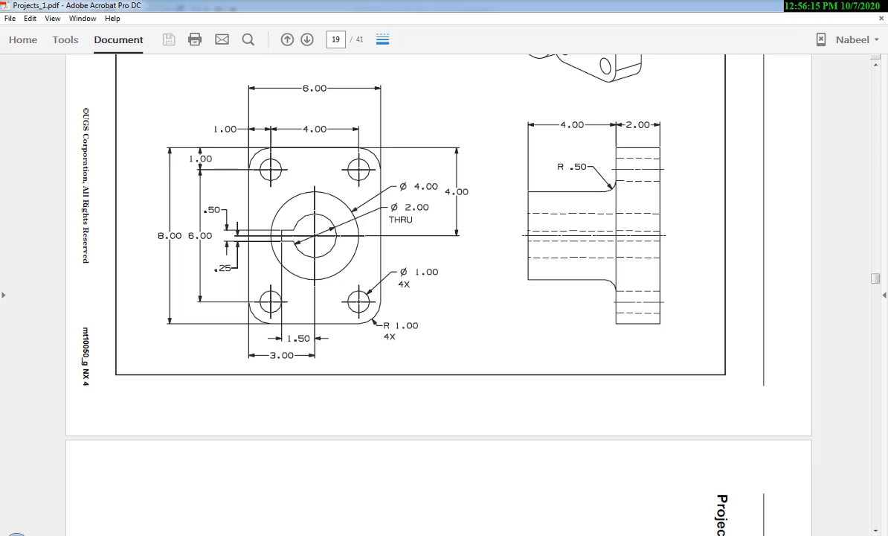
key(alt+Tab)
drag(351, 397, 300, 409)
Move the .50 keyway width dimension farther from the plate, beyond the .25 dimension, and compare the layout with the PDF.
click(302, 382)
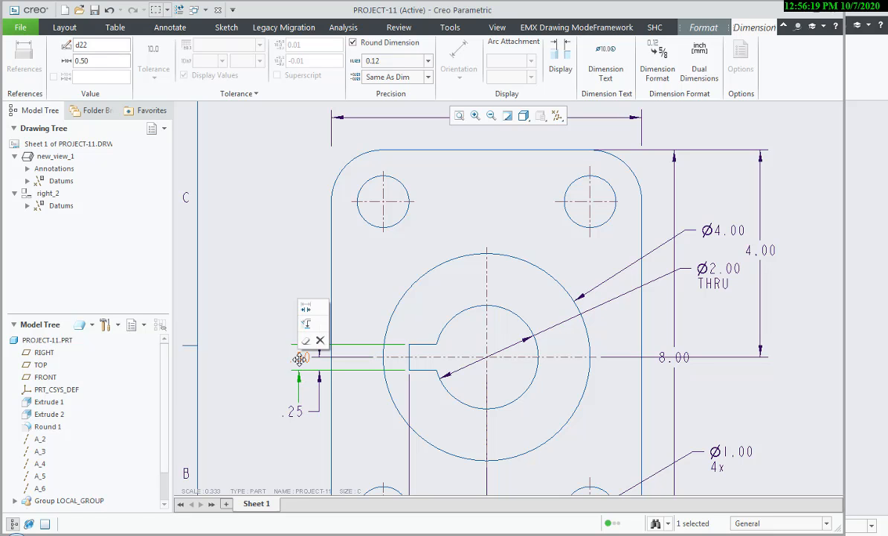
drag(298, 360, 284, 358)
key(alt+Tab)
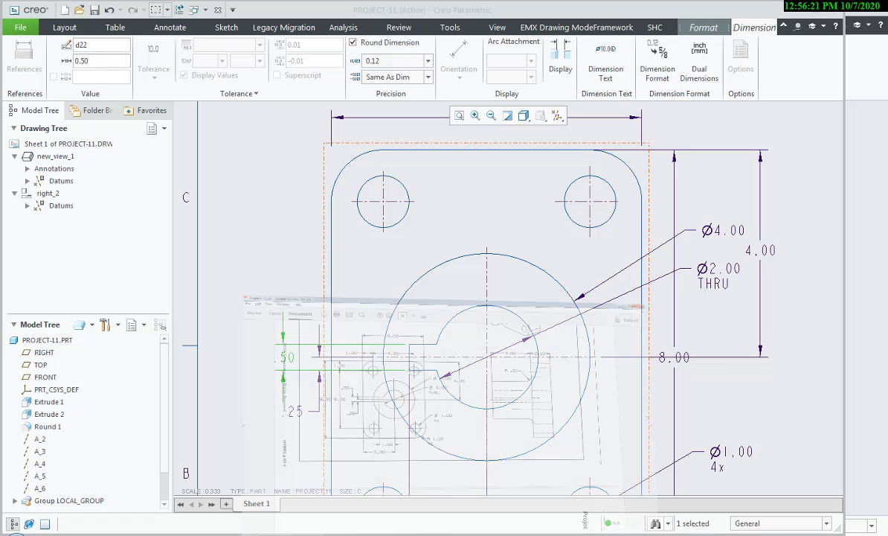
key(alt+Tab)
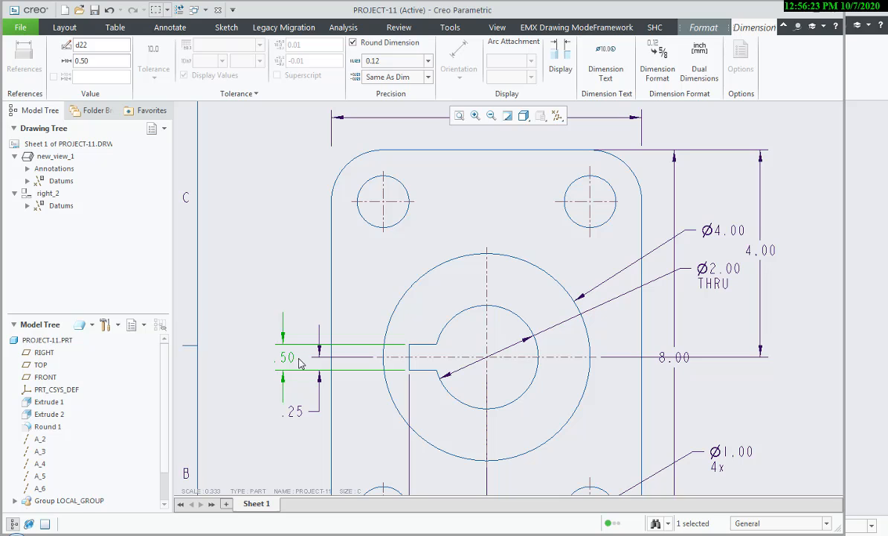
Raise the .50 keyway width text above its extension lines, flip it to face away from the plate, and compare it with the PDF.
drag(284, 358, 291, 292)
click(289, 287)
click(303, 304)
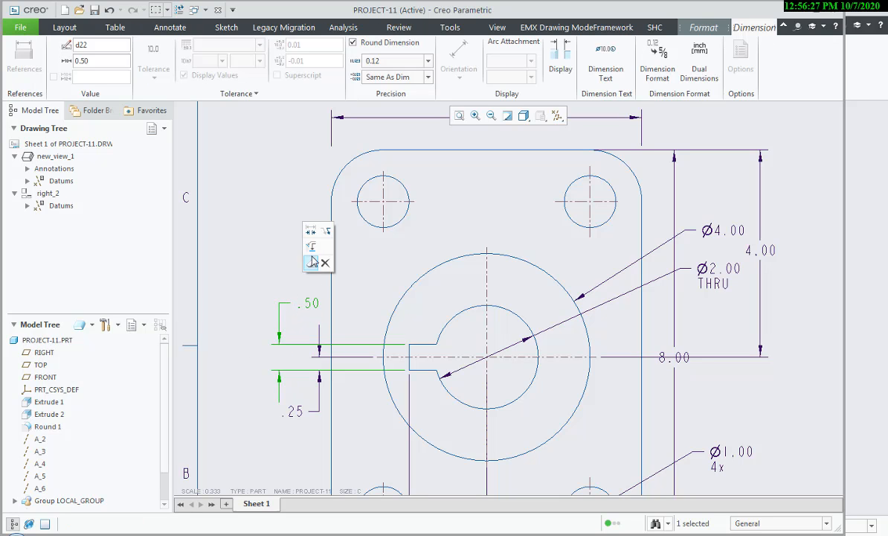
click(329, 234)
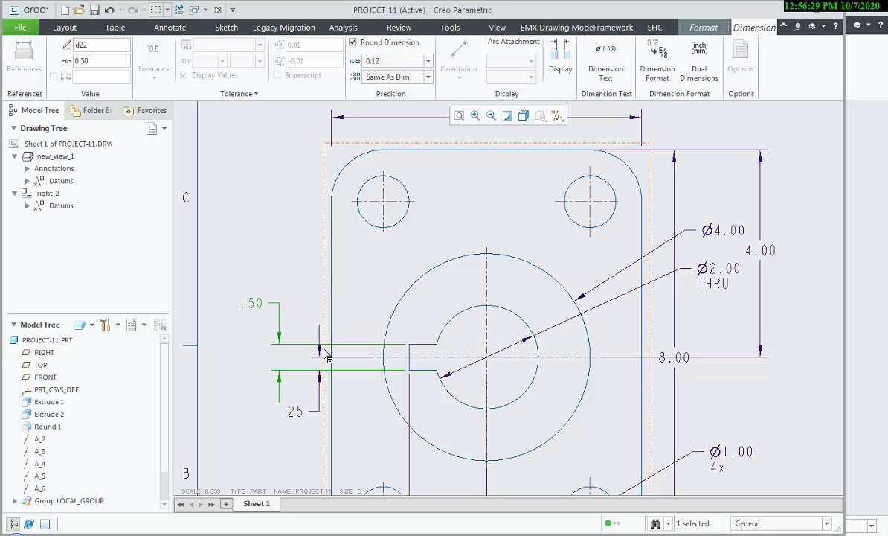
click(289, 386)
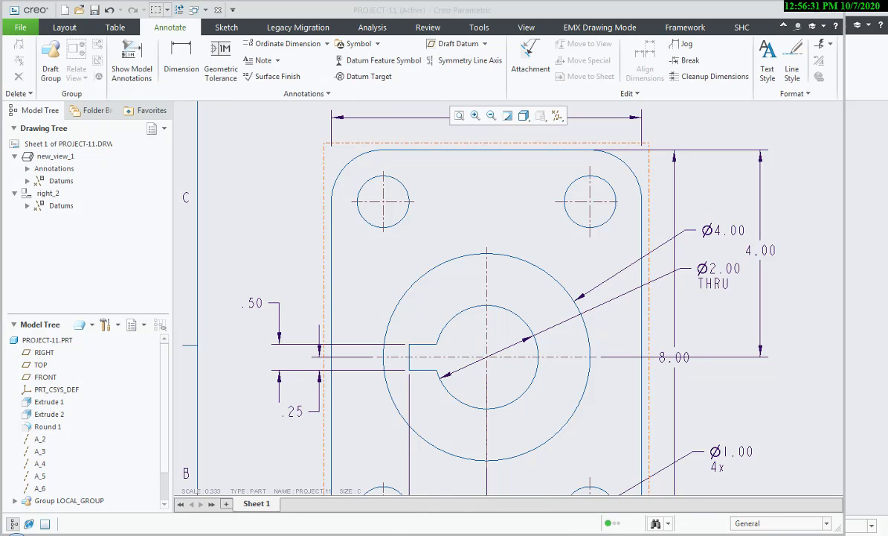
key(alt+Tab)
key(alt+Tab)
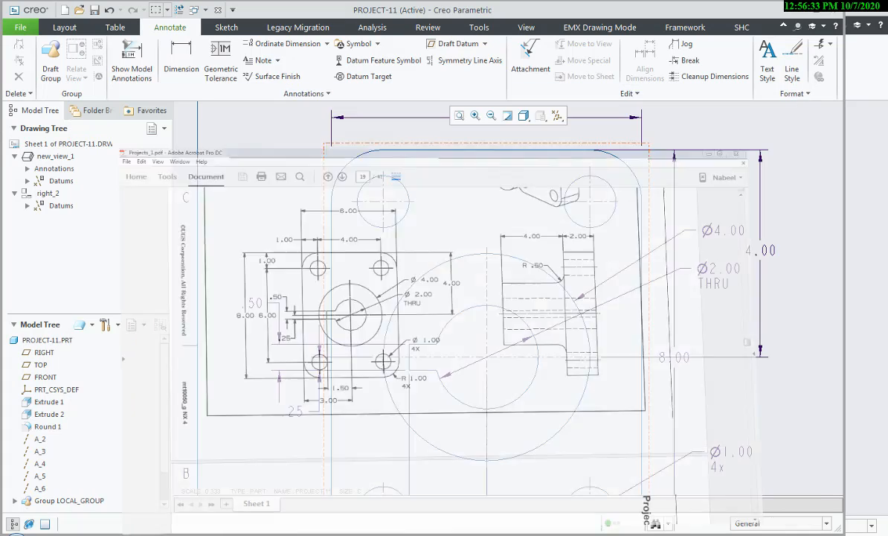
Move the plate's 8.00 height dimension to the plate's left side, outside the keyway dimensions, and compare its placement with the PDF.
click(682, 361)
drag(680, 359, 239, 358)
middle_drag(383, 336, 504, 313)
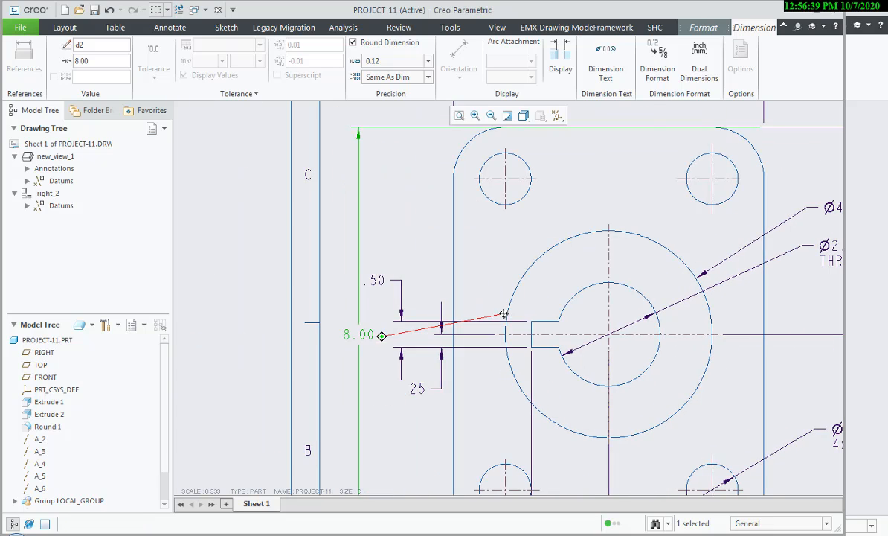
click(478, 534)
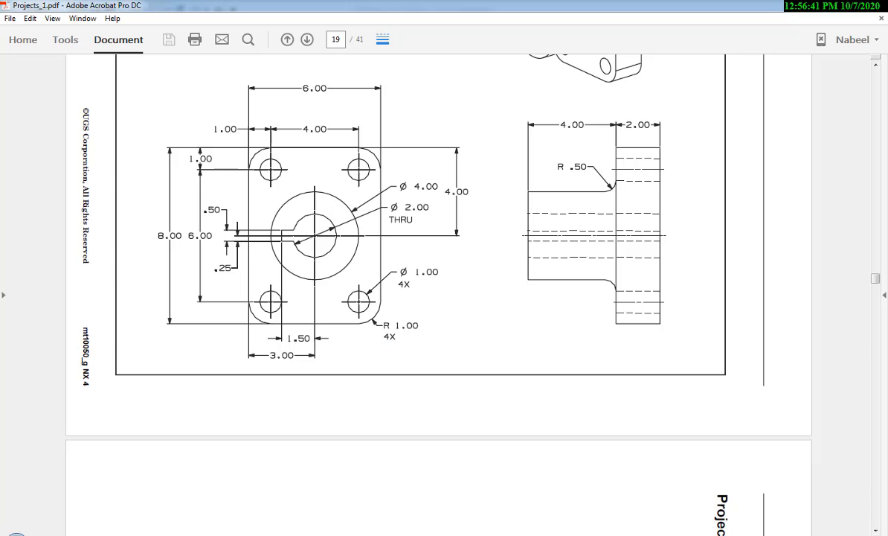
click(476, 535)
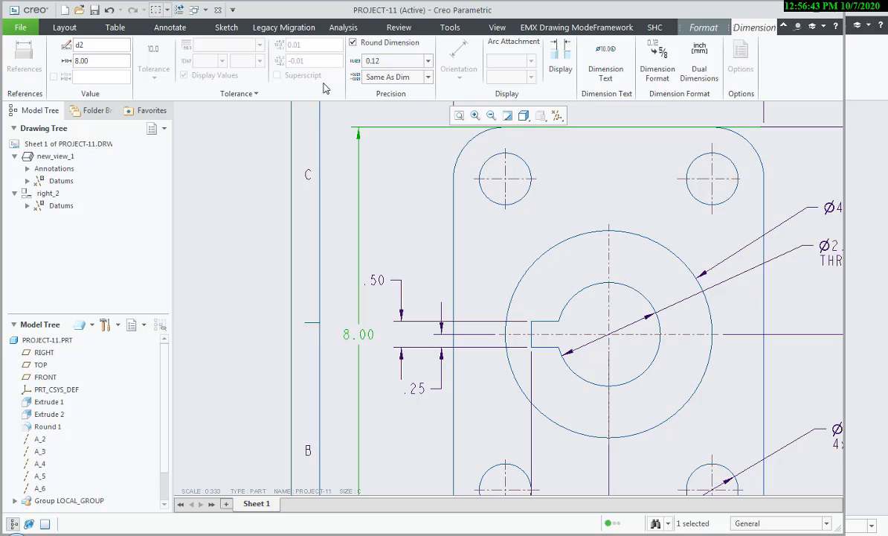
click(223, 159)
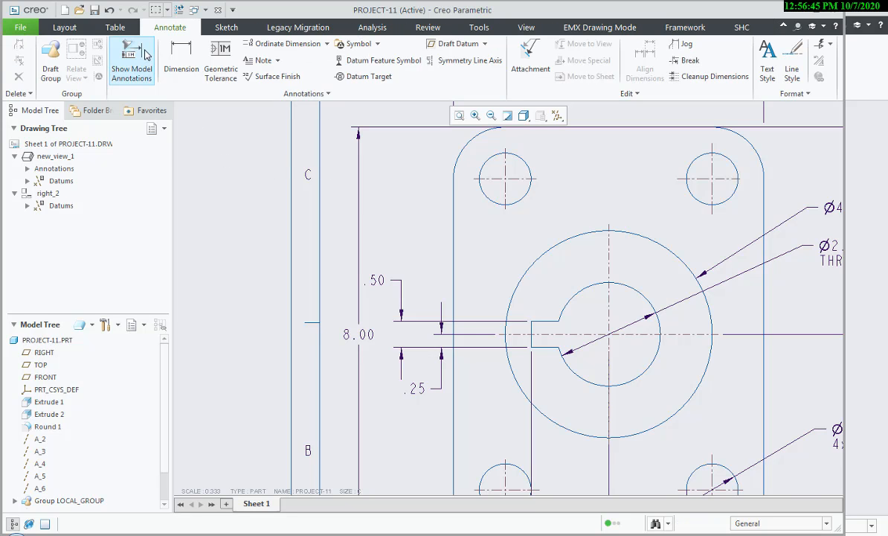
Dimension the vertical distance from the plate's top edge to the upper-left hole's center, placing it left of the plate, and check the PDF.
click(181, 62)
click(554, 130)
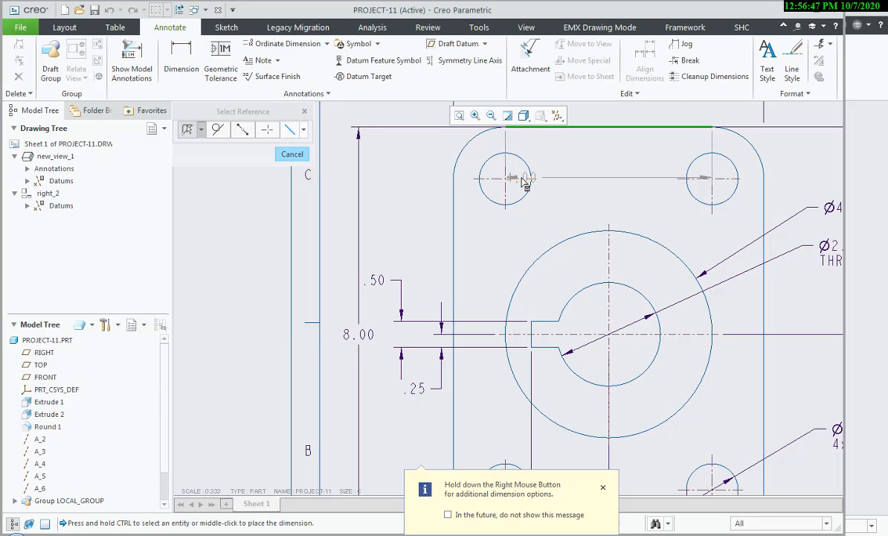
middle_click(417, 162)
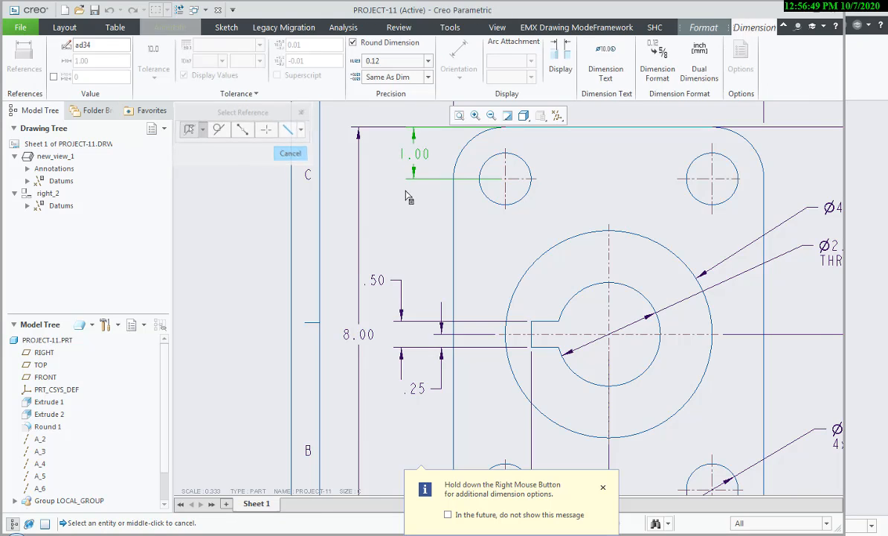
click(477, 534)
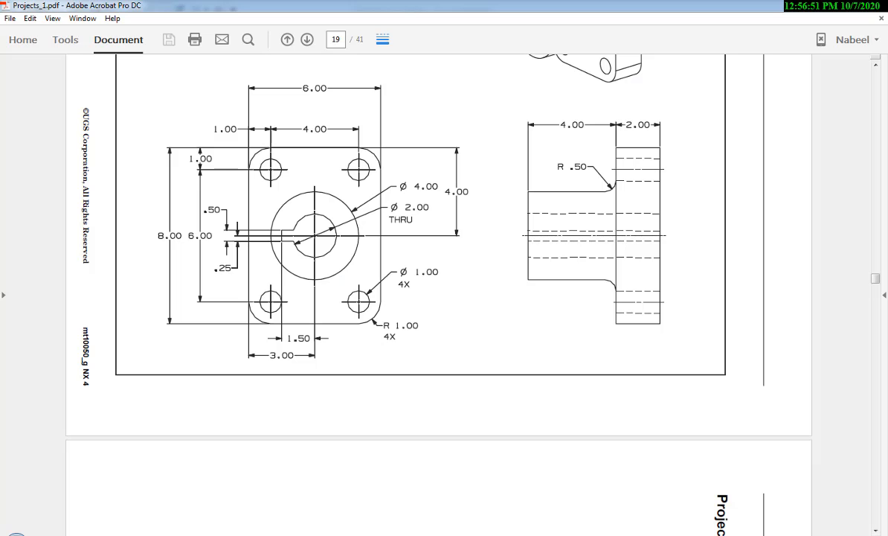
click(425, 534)
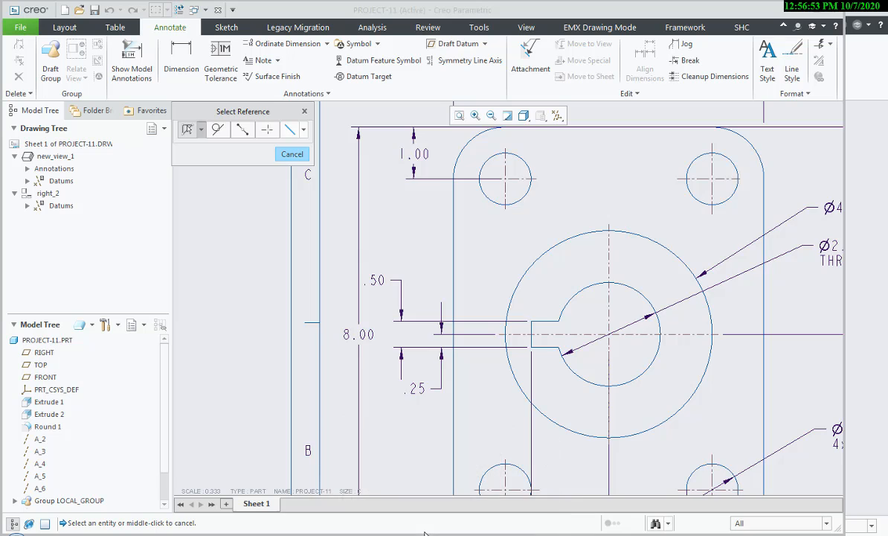
Dimension the horizontal distance from the plate's left edge to the bore's vertical centerline, placing it below the 1.50 dimension.
middle_drag(424, 448, 376, 283)
click(410, 534)
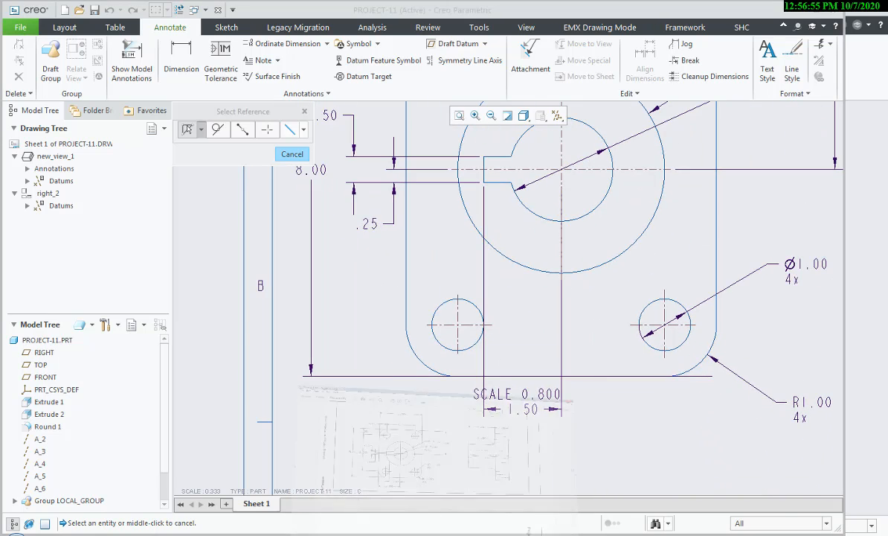
click(411, 535)
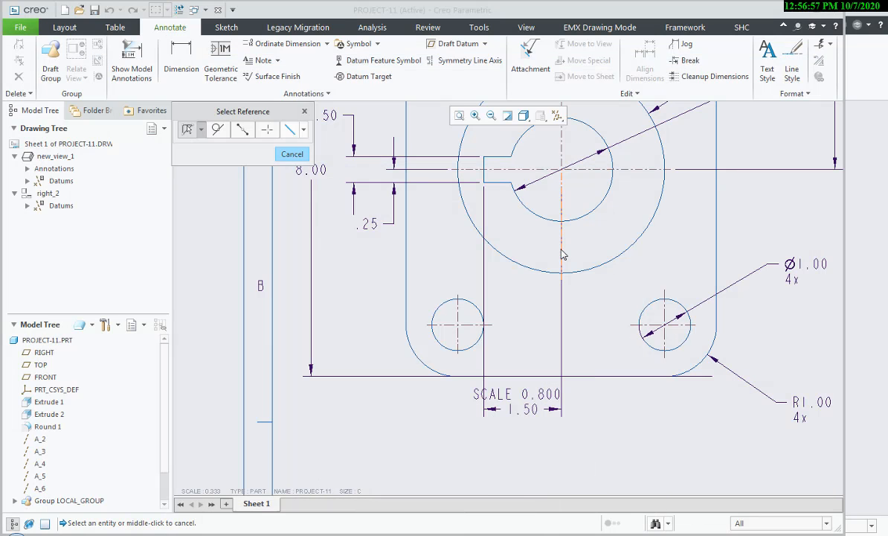
click(562, 255)
ctrl+click(406, 307)
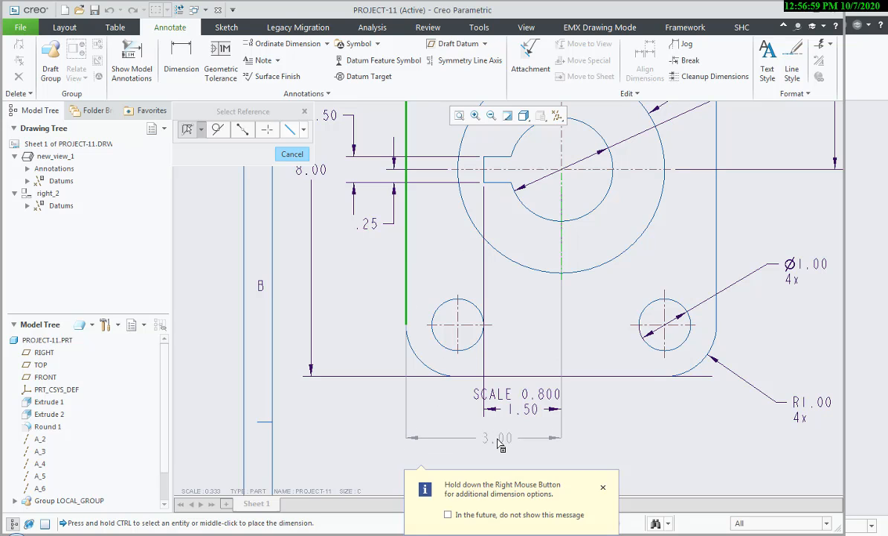
middle_click(500, 444)
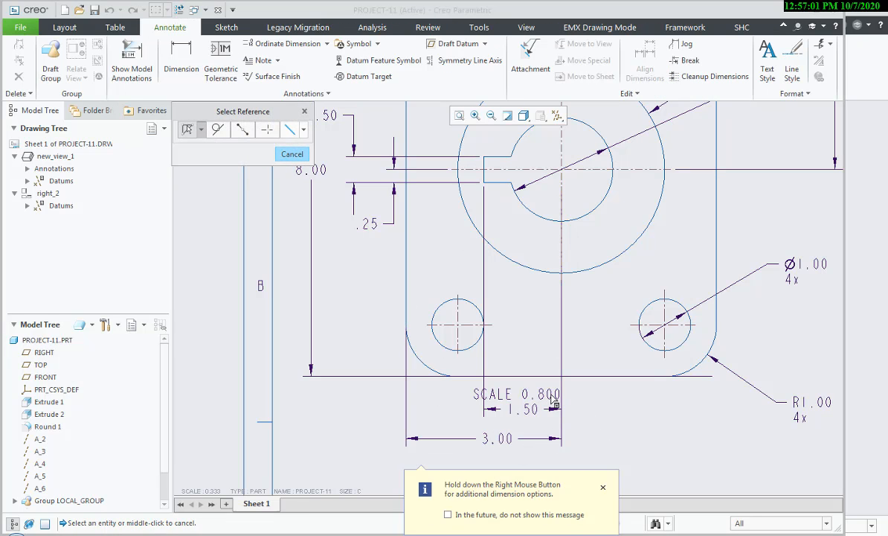
middle_click(615, 422)
Delete the scale note below the front view and compare the front view's dimensions with the PDF.
click(543, 400)
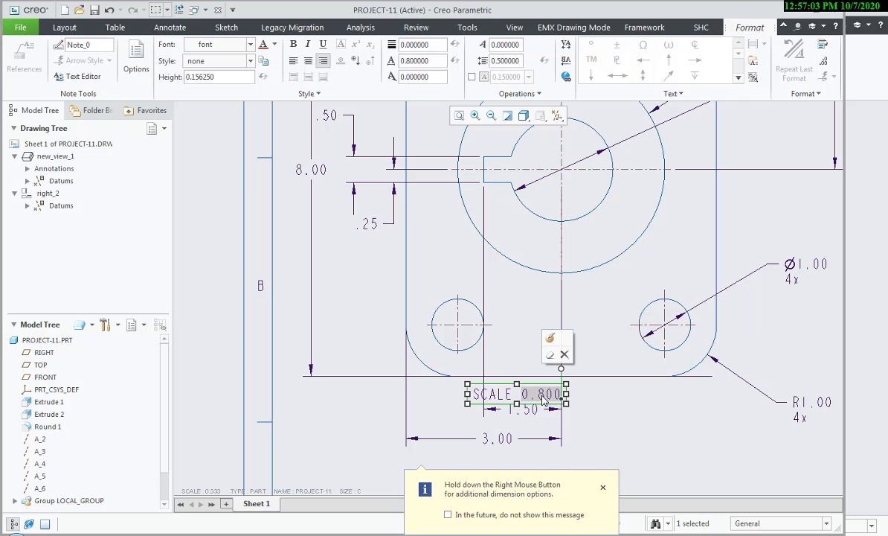
key(Delete)
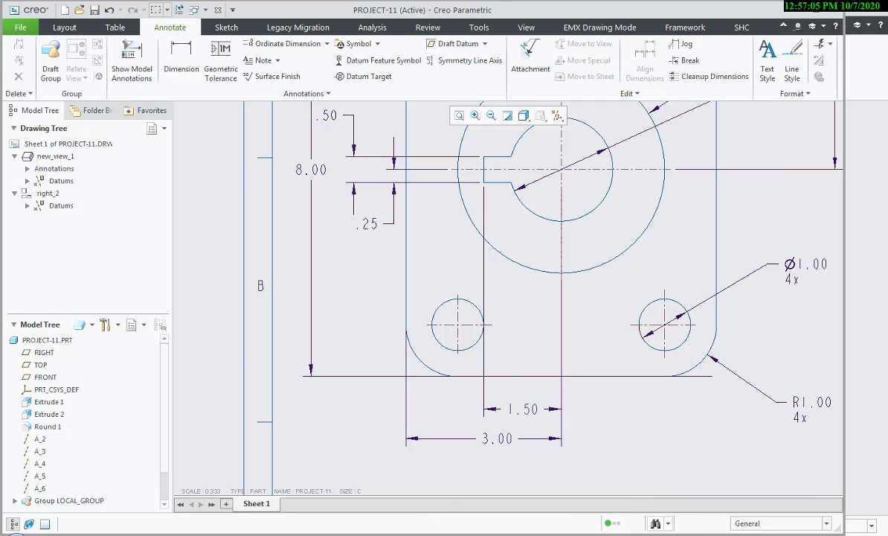
key(alt+Tab)
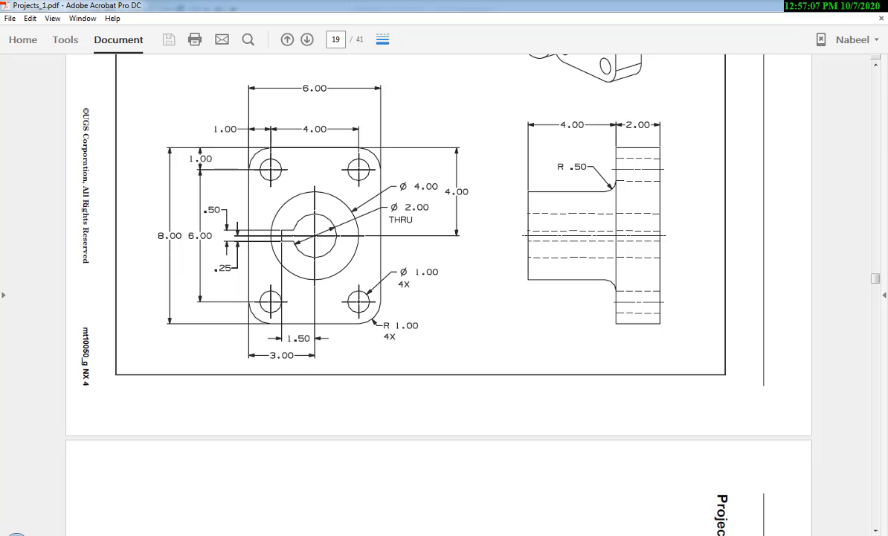
key(alt+Tab)
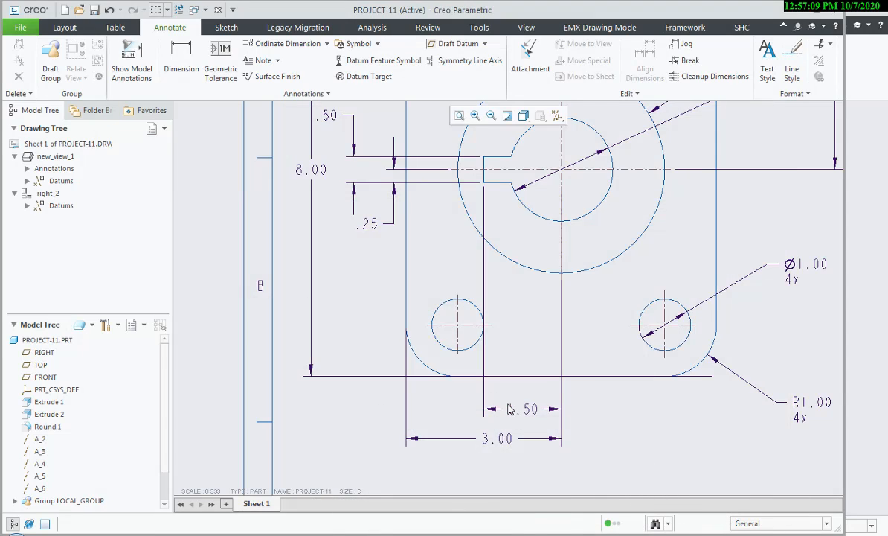
Shift the front view and the side view to the right on the sheet, and compare the layout with the PDF.
scroll(510, 408, down, 5)
middle_drag(546, 411, 484, 393)
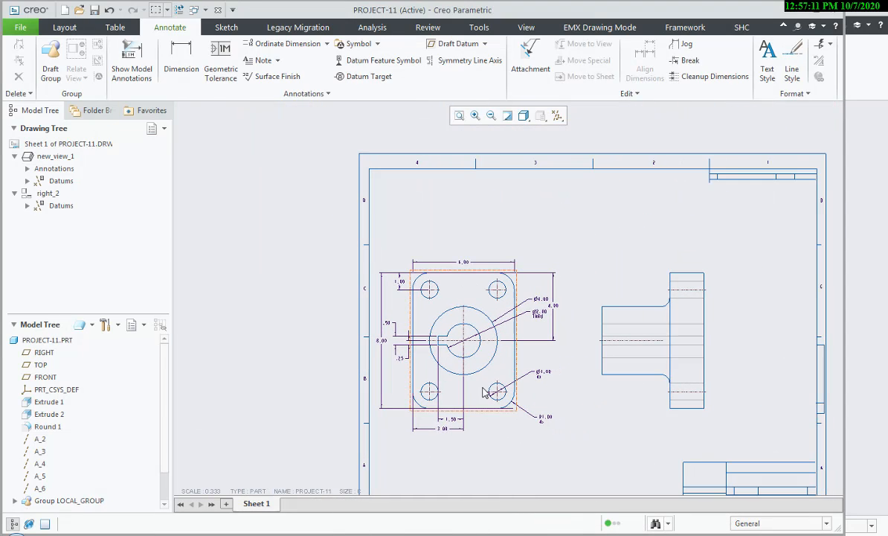
click(481, 355)
drag(481, 355, 509, 351)
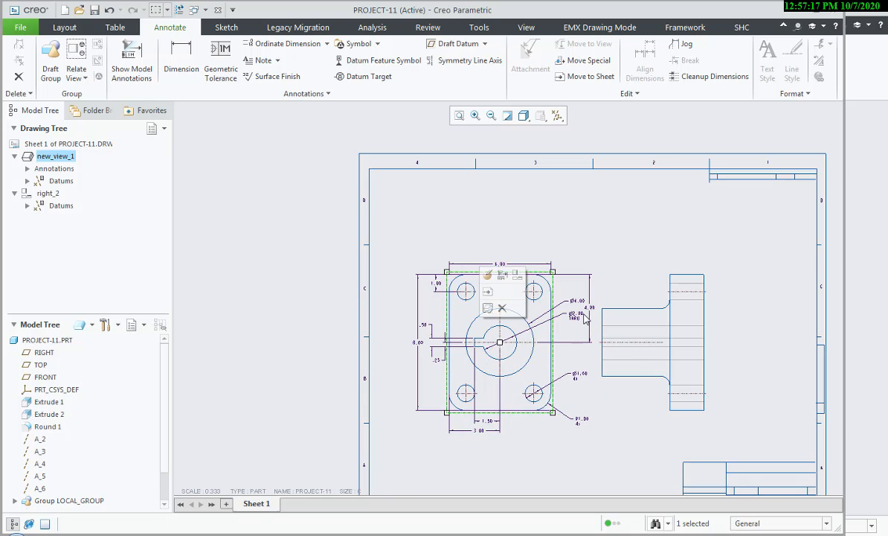
click(622, 319)
drag(621, 318, 631, 400)
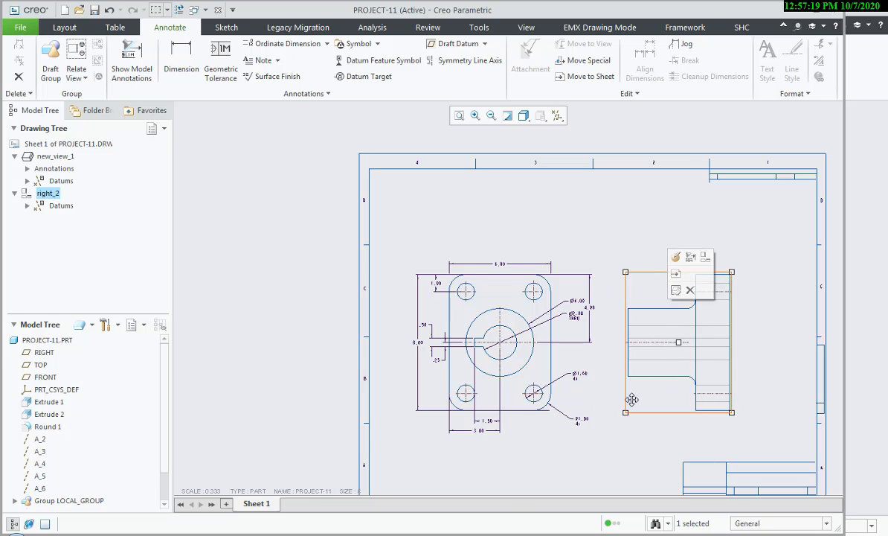
key(alt+Tab)
key(alt+Tab)
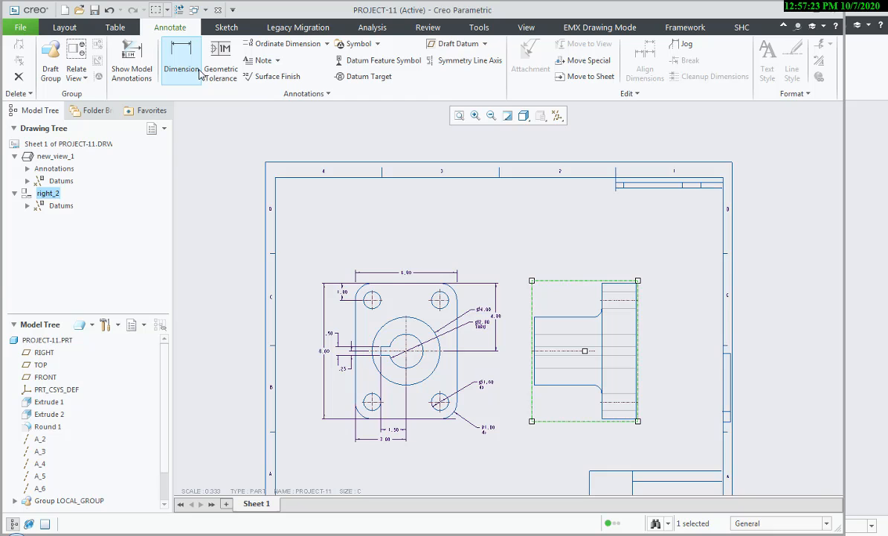
Dimension the flange thickness in the side view, placing the dimension above the flange.
click(181, 56)
scroll(637, 297, down, 5)
click(637, 283)
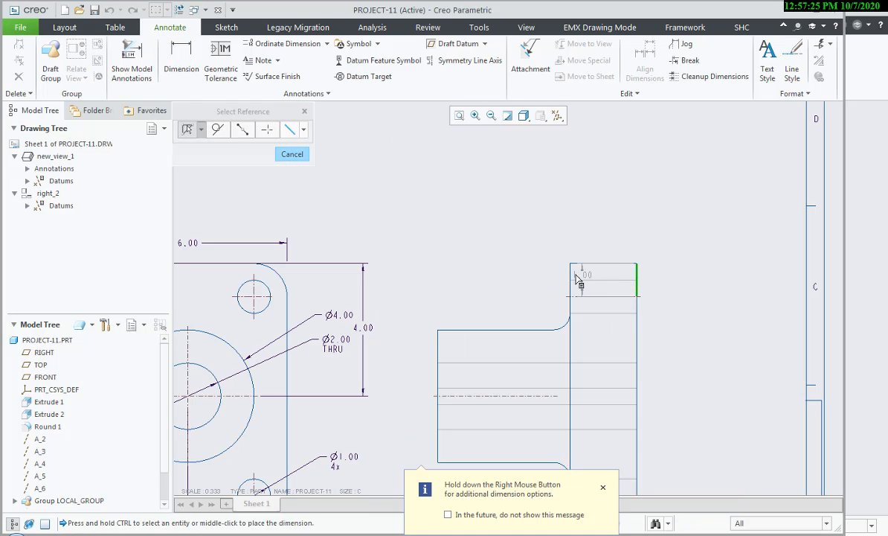
ctrl+click(574, 274)
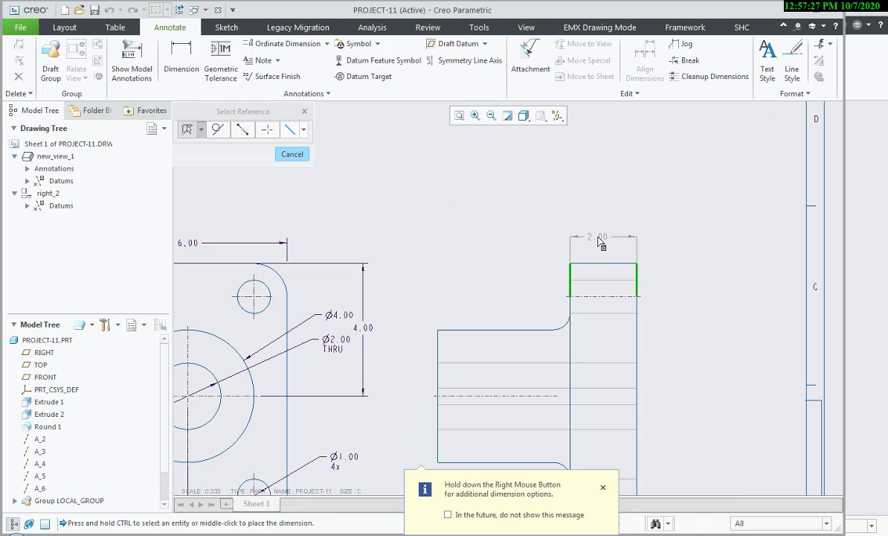
middle_click(606, 244)
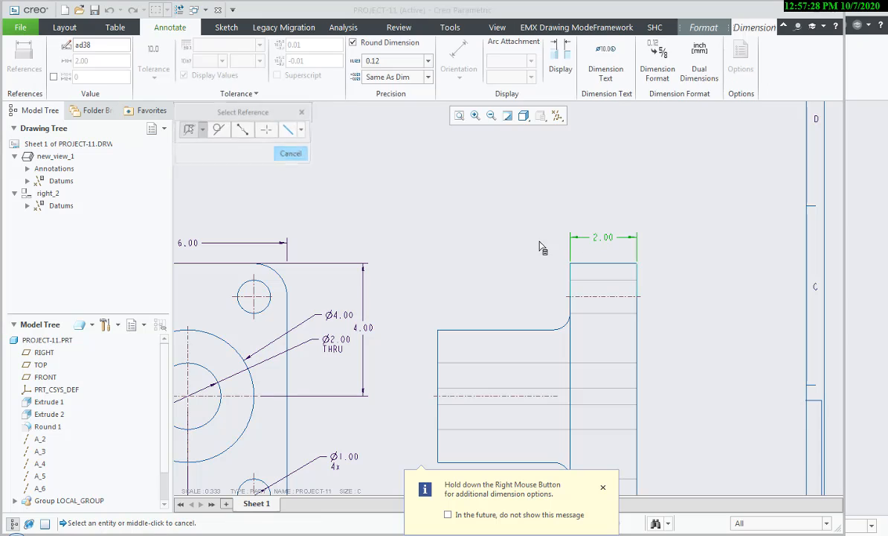
Dimension the hub's length from its free end to the flange face, in line with the flange thickness dimension, and inspect their alignment.
click(572, 295)
ctrl+click(439, 350)
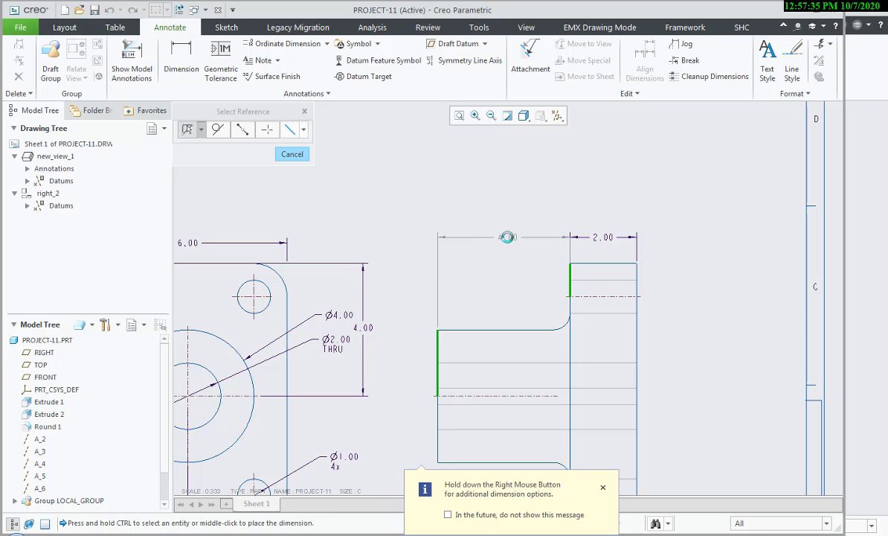
middle_click(525, 248)
key(ctrl+d)
scroll(569, 224, up, 10)
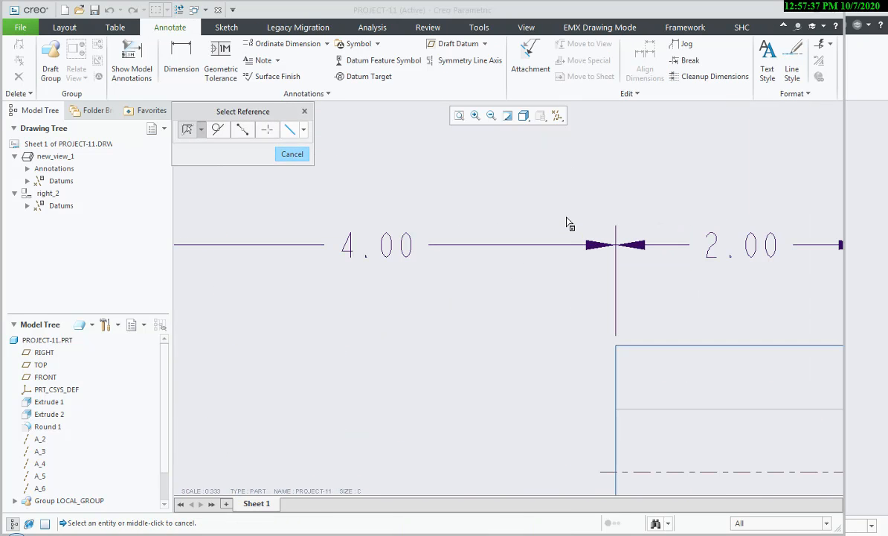
scroll(569, 224, up, 3)
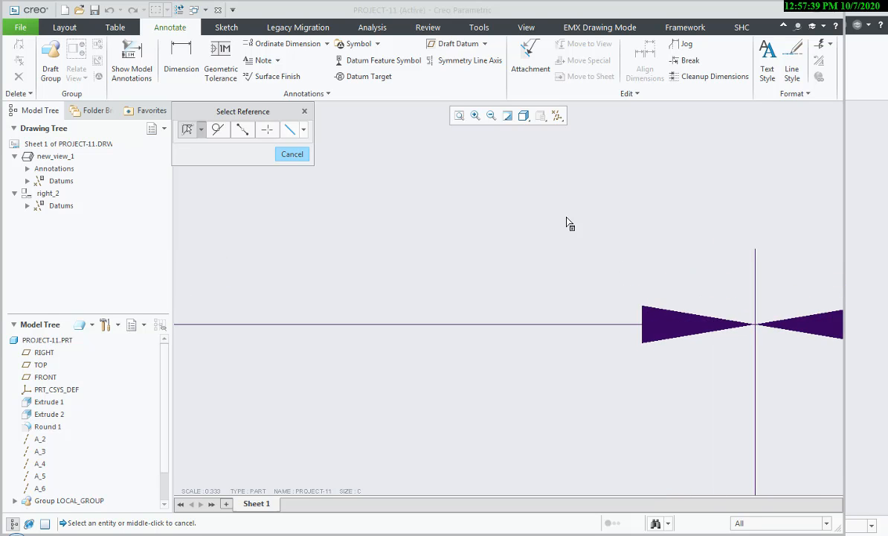
scroll(569, 224, down, 12)
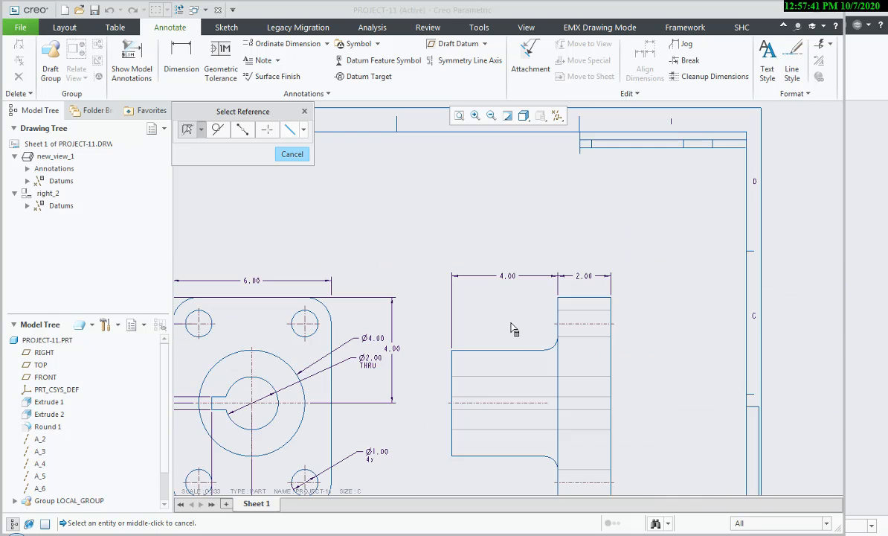
middle_drag(516, 332, 532, 320)
Add a radius dimension to the upper fillet between hub and flange in the side view, placing its text above the hub.
click(192, 68)
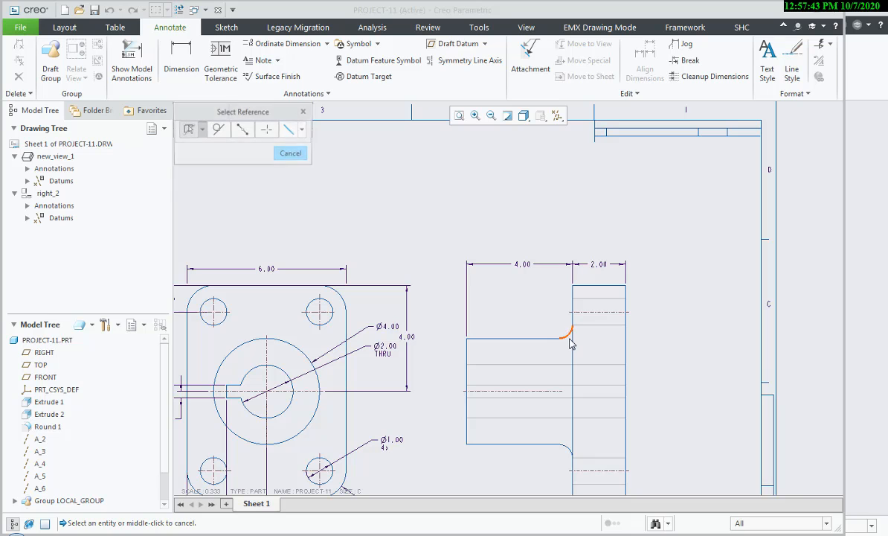
click(570, 341)
middle_click(521, 305)
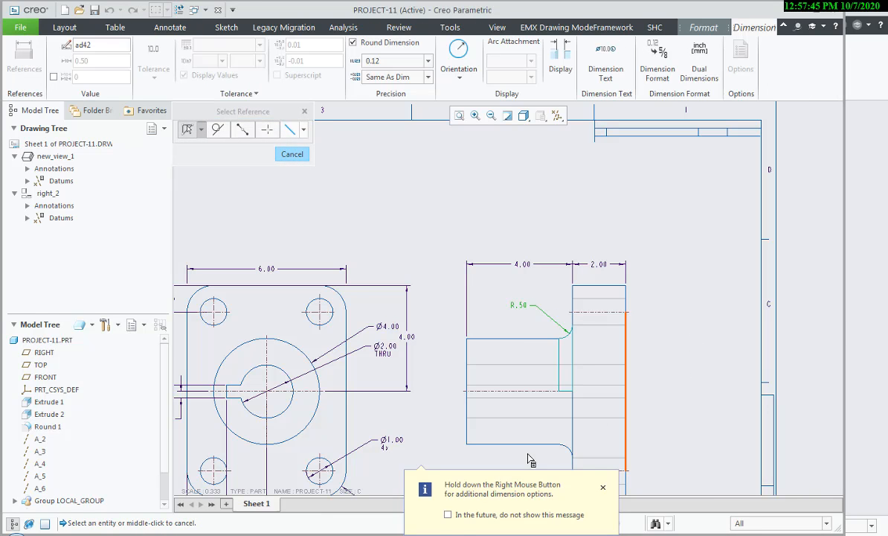
Compare the drawing's front and side views and their dimensions with the PDF drawing of the flanged hub.
key(alt+Tab)
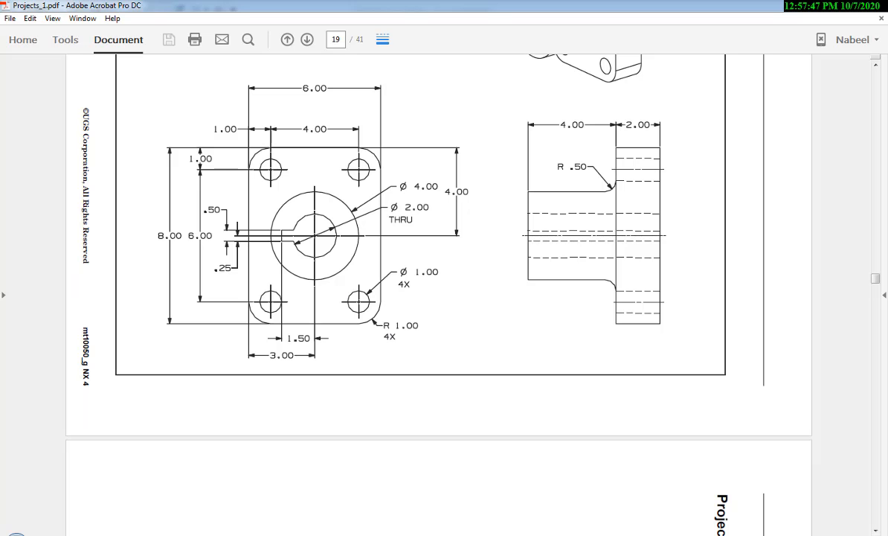
key(alt+Tab)
scroll(536, 381, up, 3)
scroll(537, 382, down, 3)
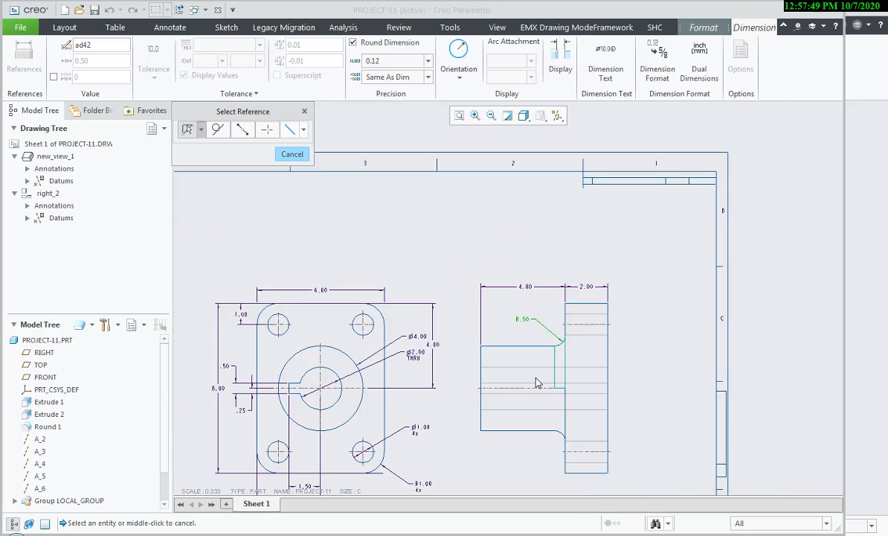
scroll(537, 382, down, 3)
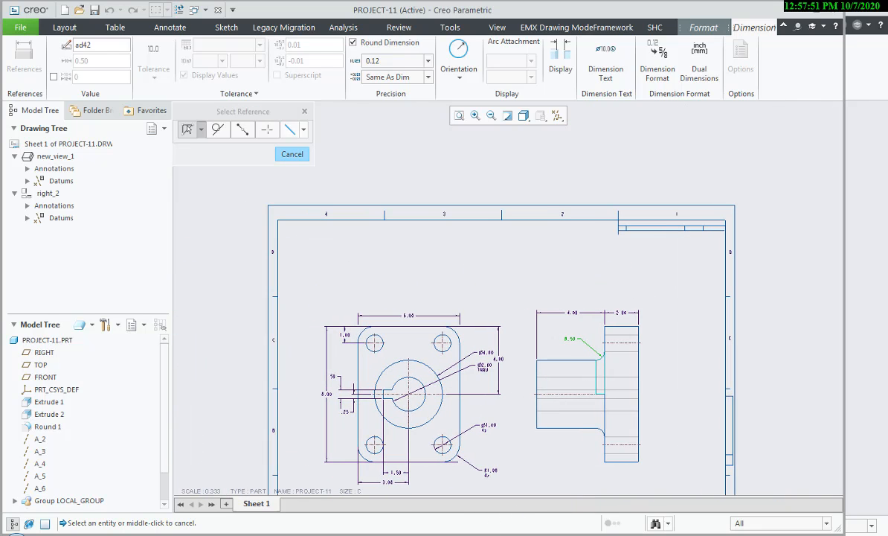
key(alt+Tab)
ctrl+scroll(529, 383, up, 2)
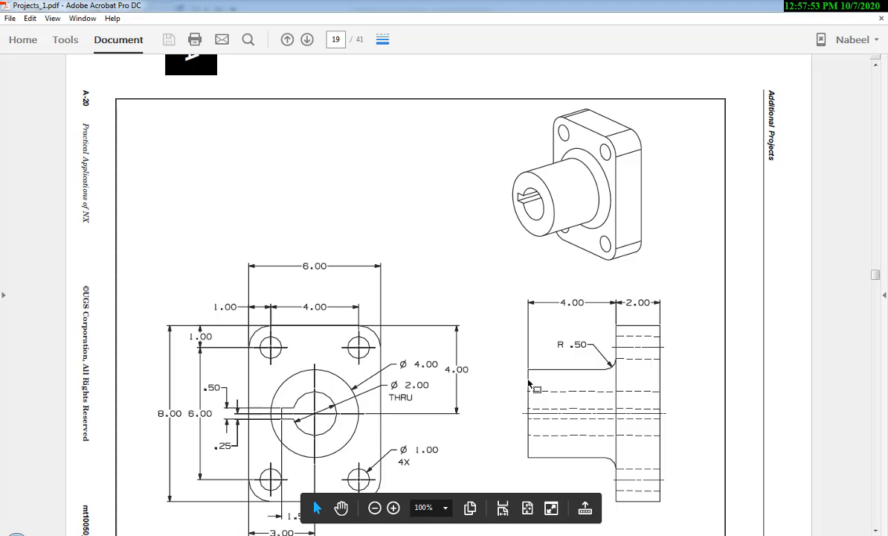
scroll(530, 383, down, 3)
key(alt+Tab)
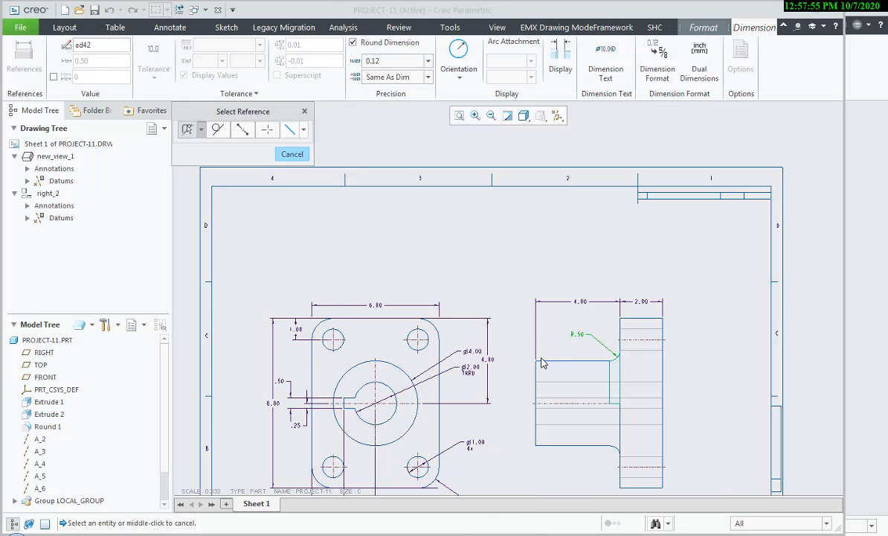
click(638, 316)
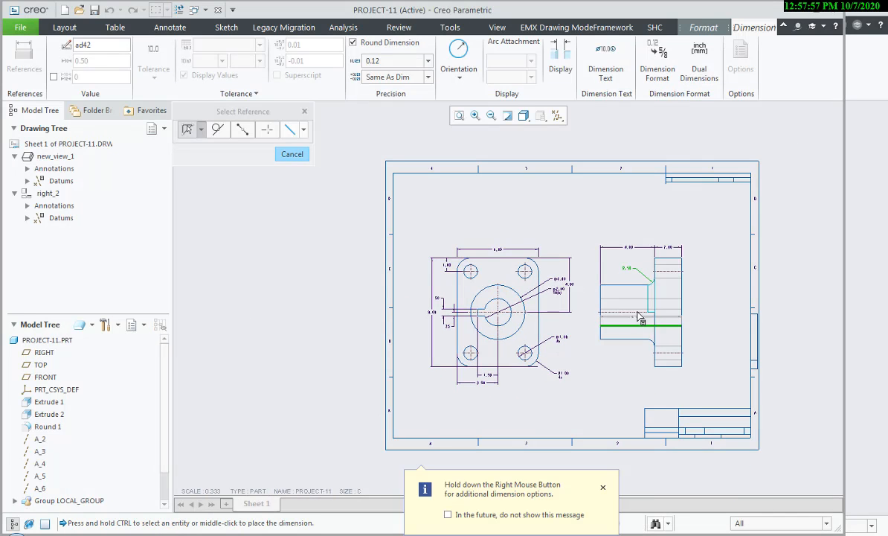
Try a dimension from a bore line in the side view, placing its text beyond the flange, and delete it.
middle_click(716, 333)
middle_click(717, 336)
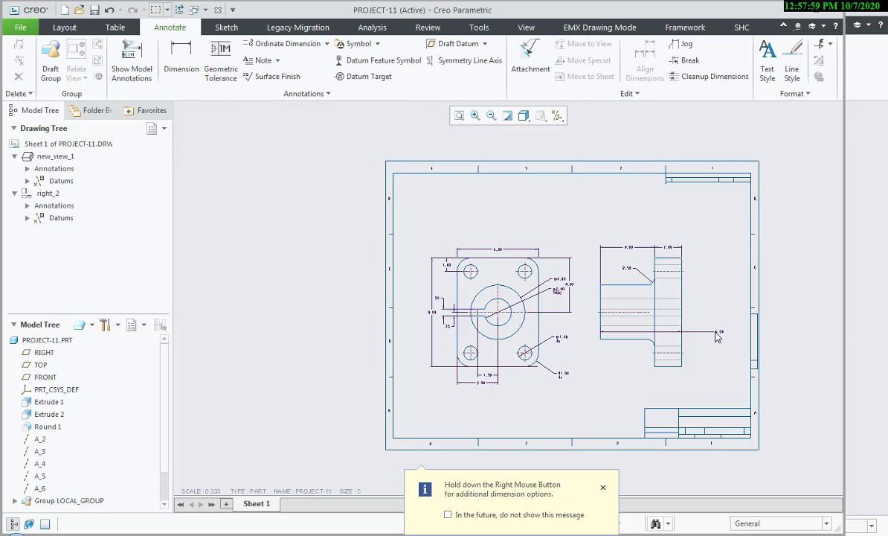
click(716, 333)
key(Delete)
Move the front view, together with its aligned side view, slightly down the sheet.
click(655, 324)
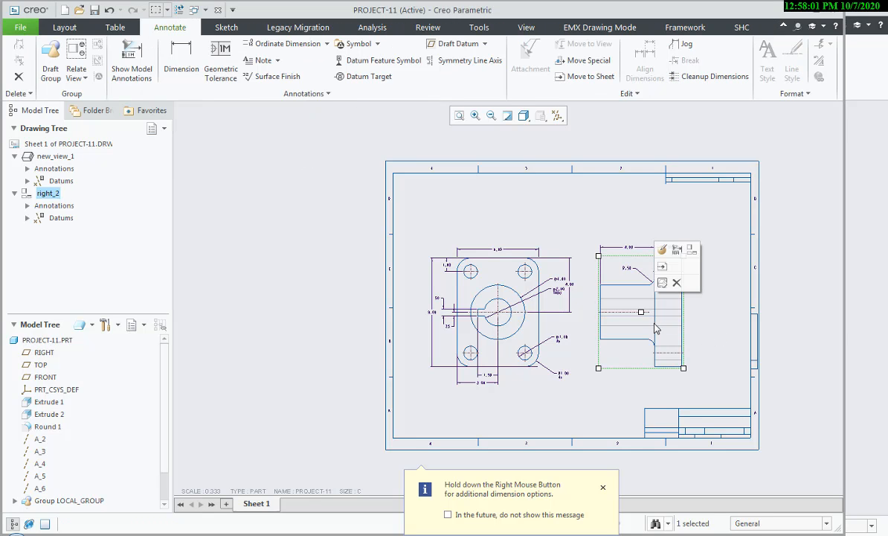
click(495, 317)
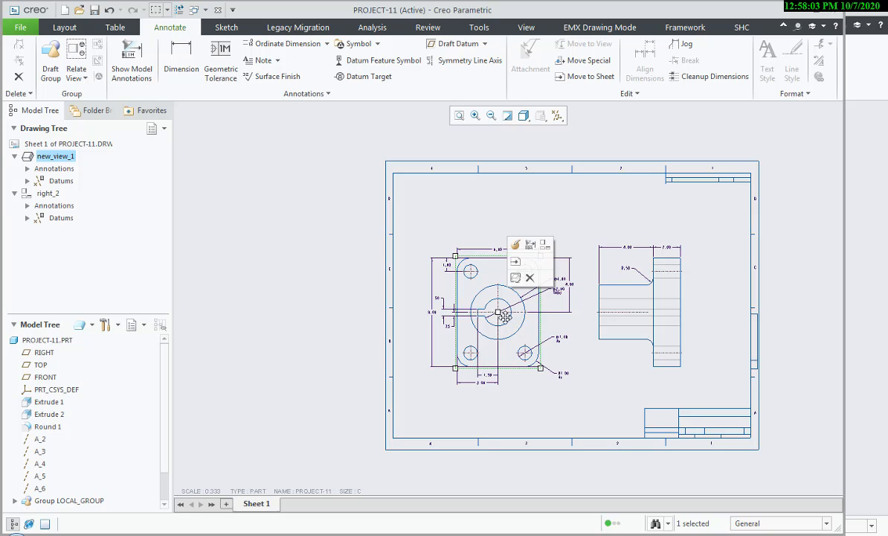
drag(495, 318, 496, 328)
click(588, 246)
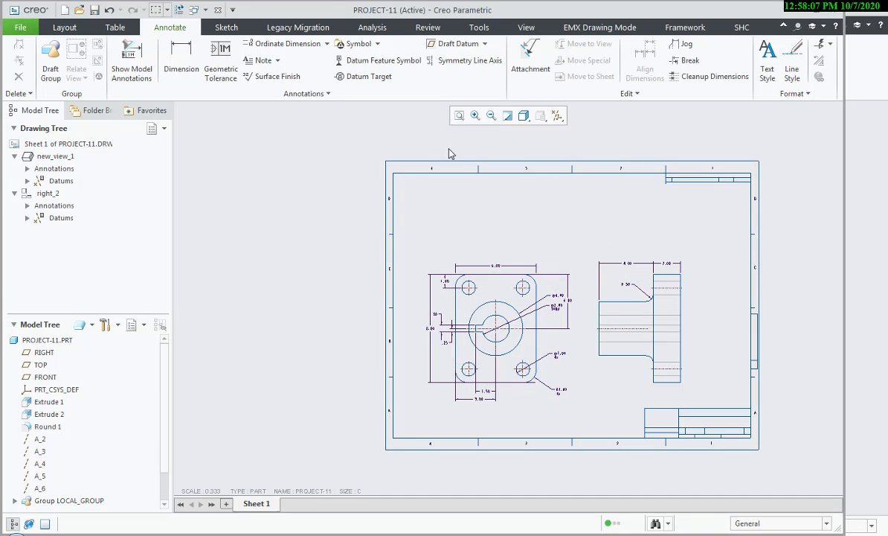
Insert a general view of the hub with No Combined State in the free area above the side view.
click(71, 29)
click(229, 63)
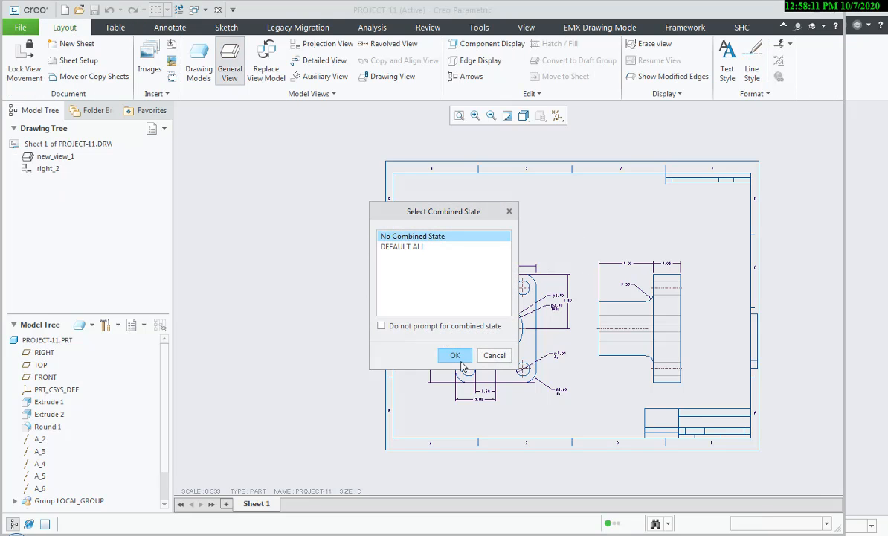
click(455, 355)
click(638, 226)
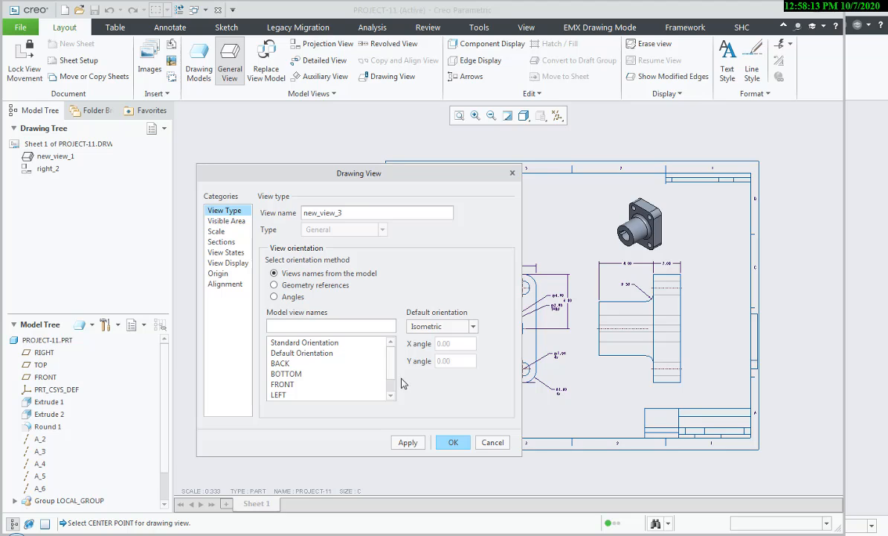
Set the new pictorial view's display style to No Hidden, compare with the PDF drawing, and accept the view settings.
click(225, 252)
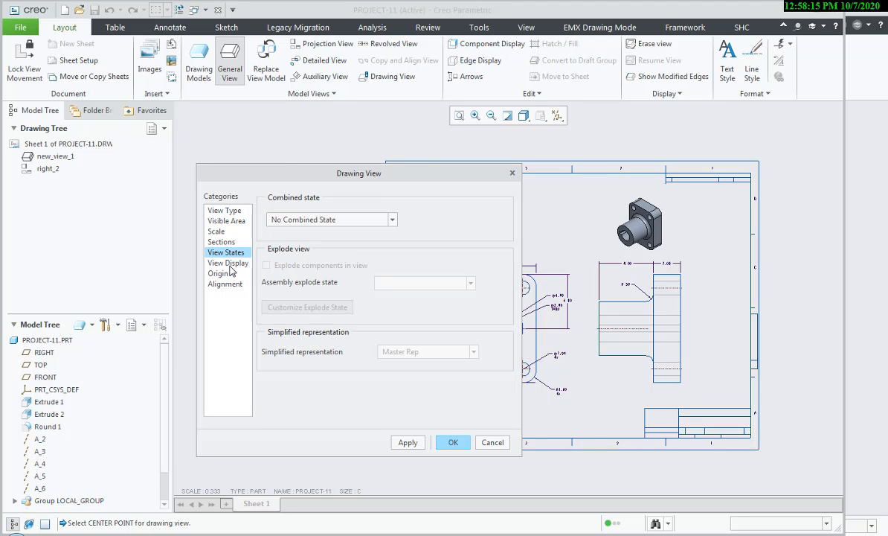
click(227, 262)
click(348, 226)
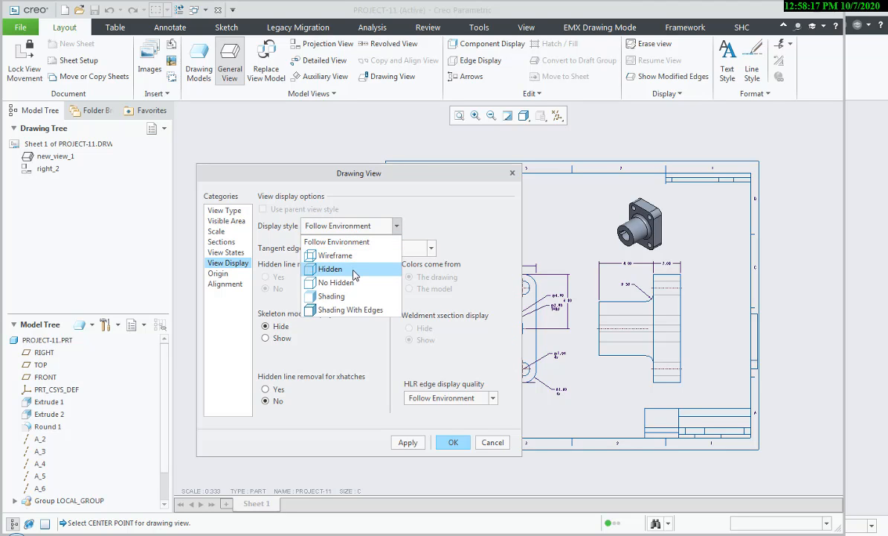
click(354, 269)
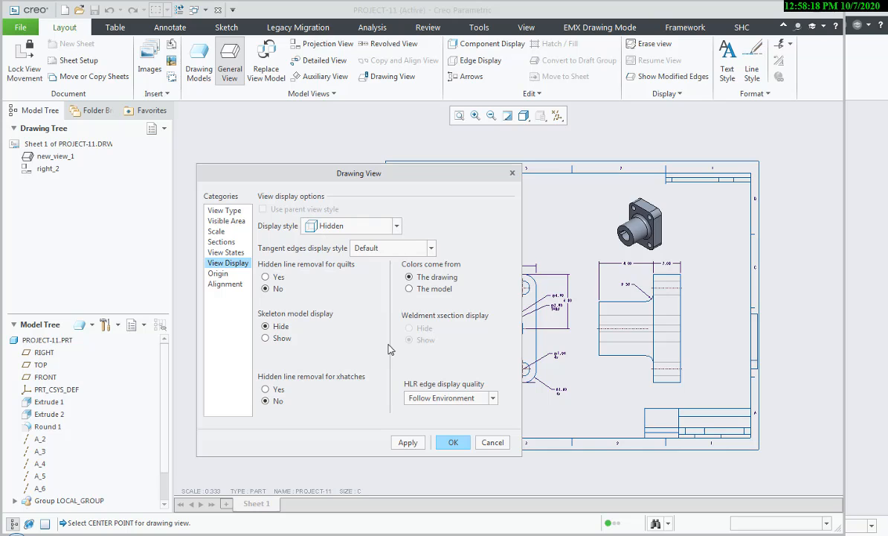
click(354, 231)
click(336, 279)
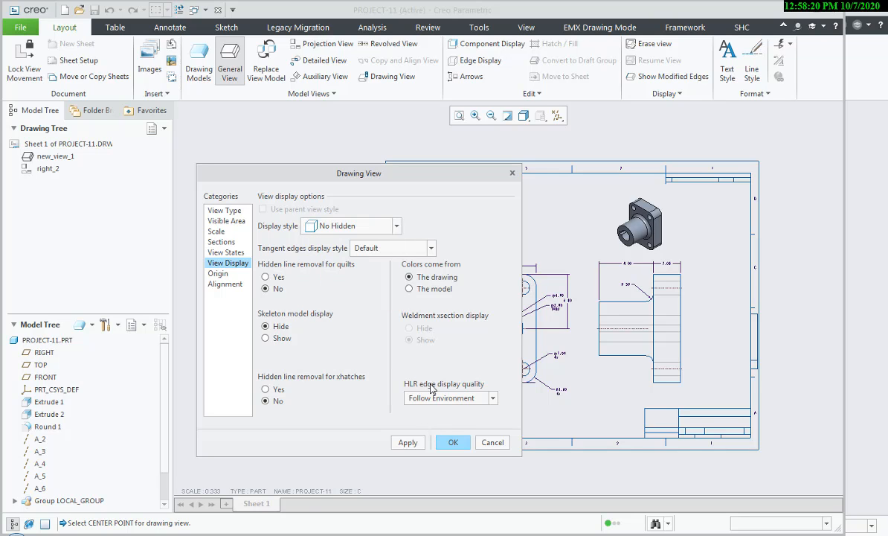
click(408, 442)
key(alt+Tab)
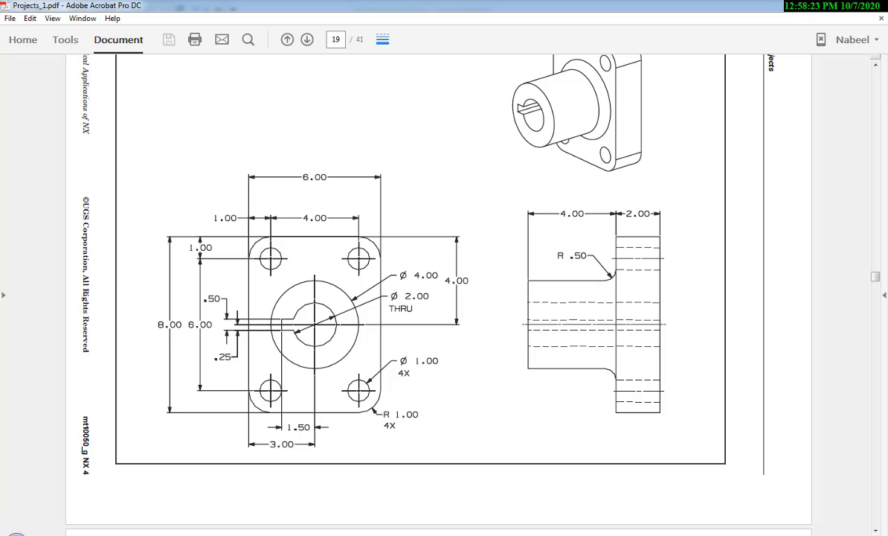
key(alt+Tab)
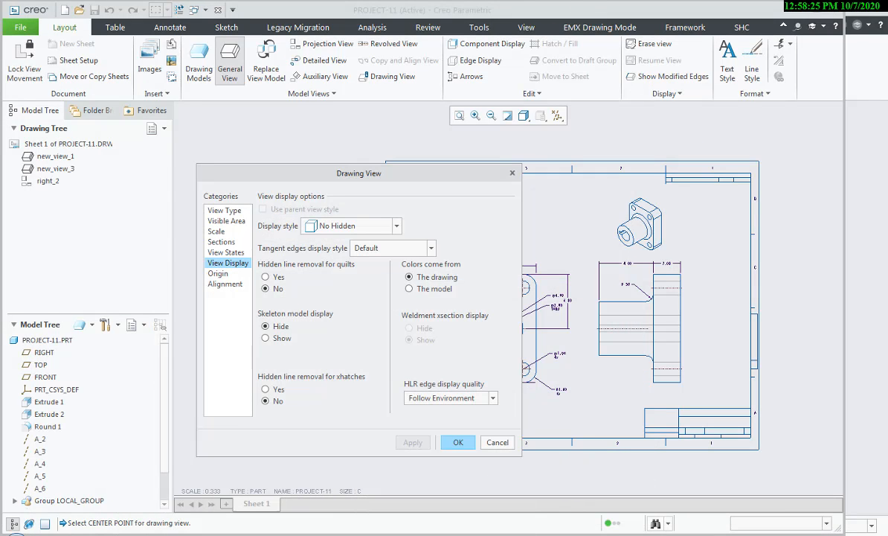
click(457, 443)
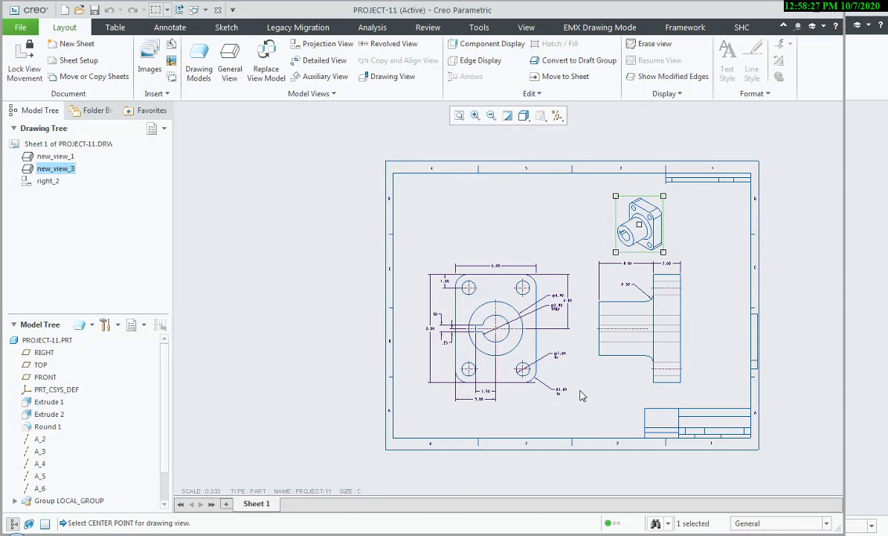
Move the pictorial view slightly up, farther from the side view's length dimensions.
middle_drag(587, 381, 525, 400)
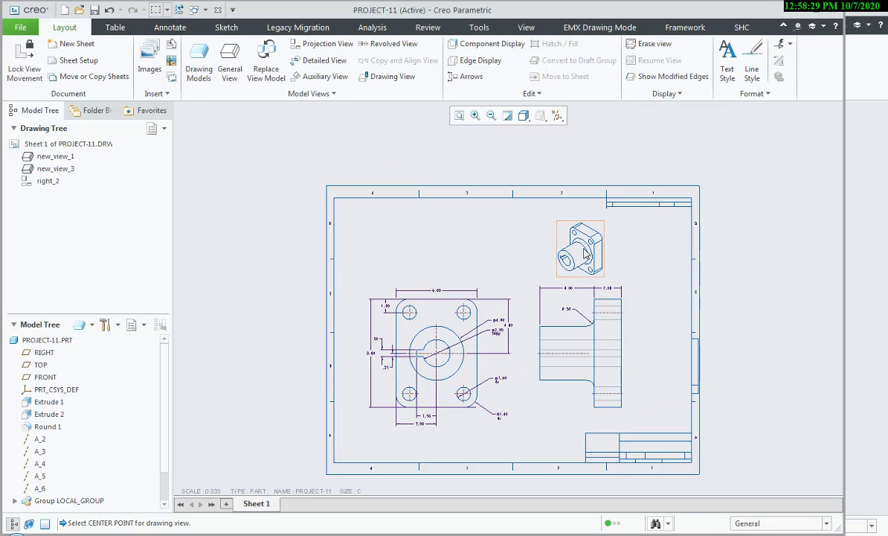
click(584, 249)
drag(584, 248, 587, 238)
click(678, 265)
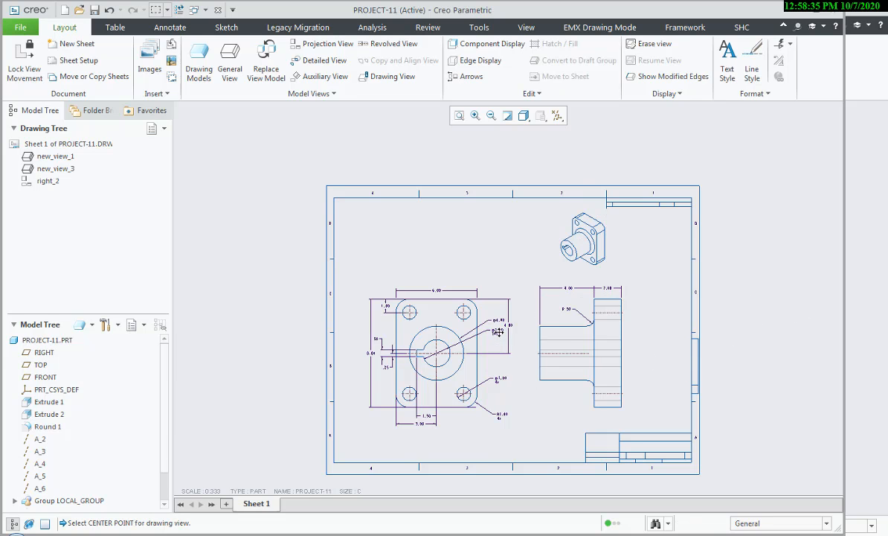
Add an unattached note reading "Project 11" in the large first cell of the title block.
middle_drag(497, 331, 487, 325)
scroll(575, 425, down, 5)
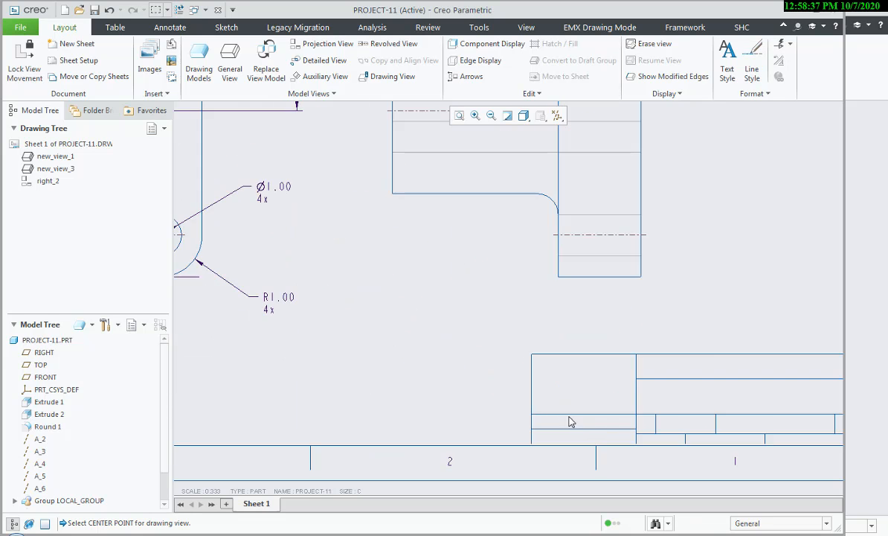
middle_drag(574, 420, 473, 375)
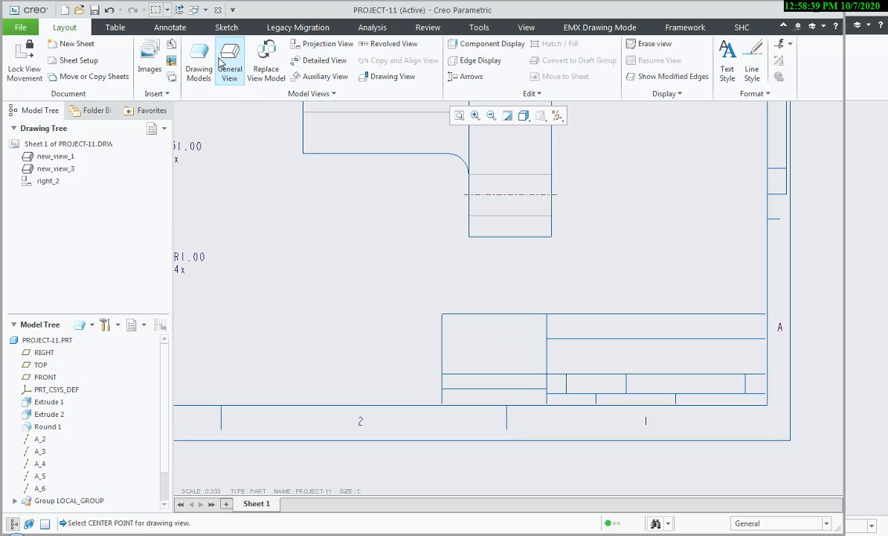
click(145, 29)
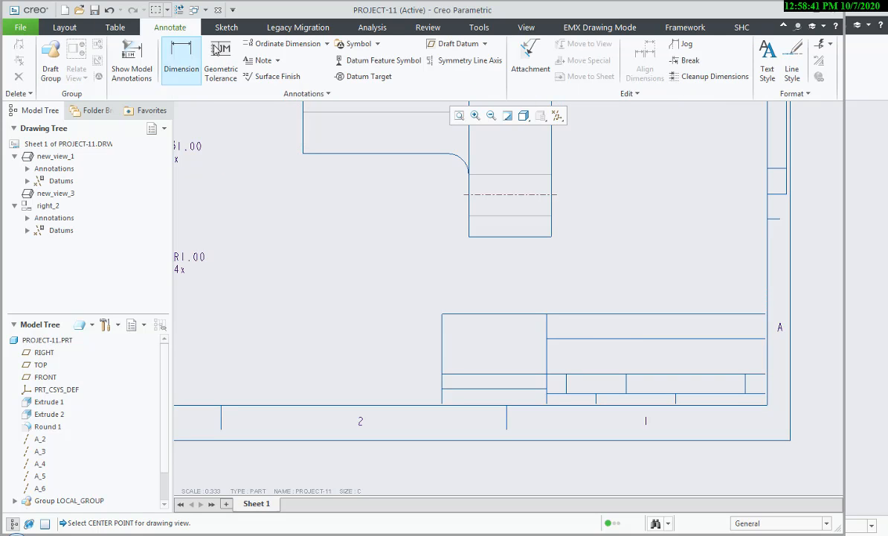
click(377, 44)
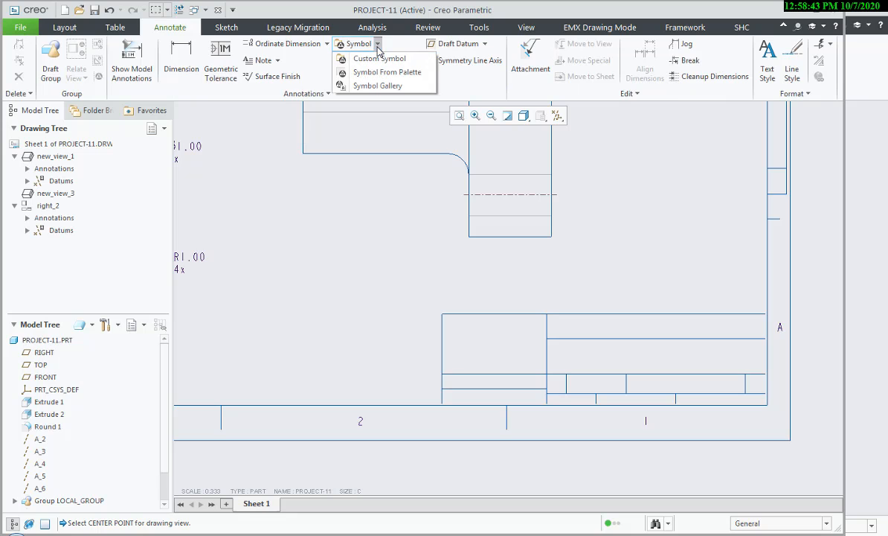
click(264, 63)
click(278, 61)
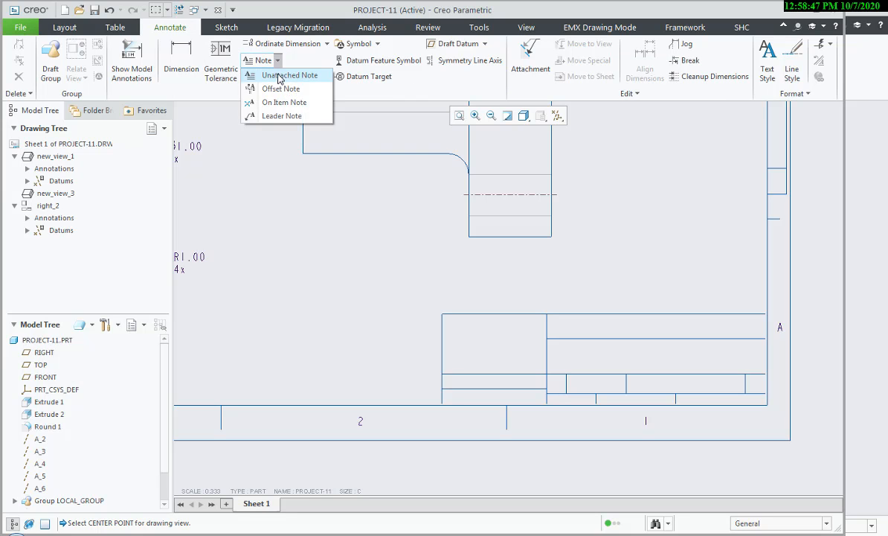
click(280, 76)
click(450, 334)
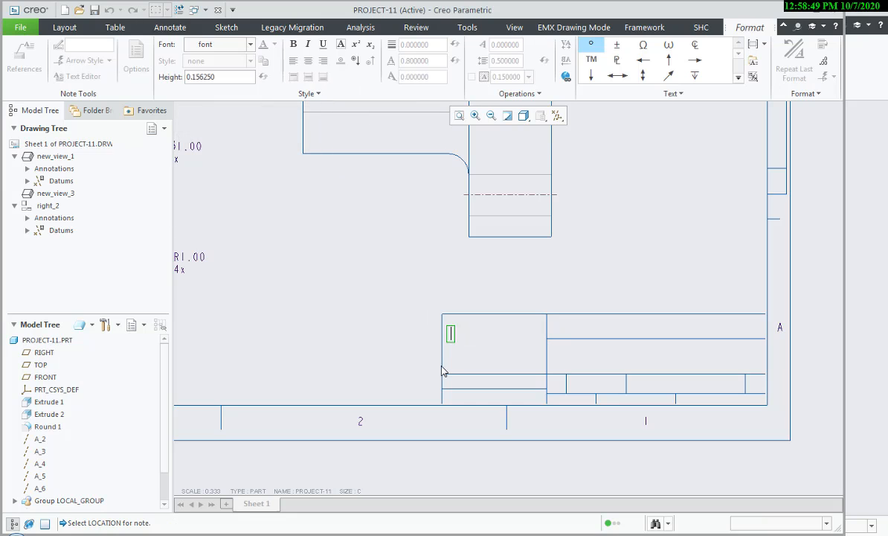
text(Project)
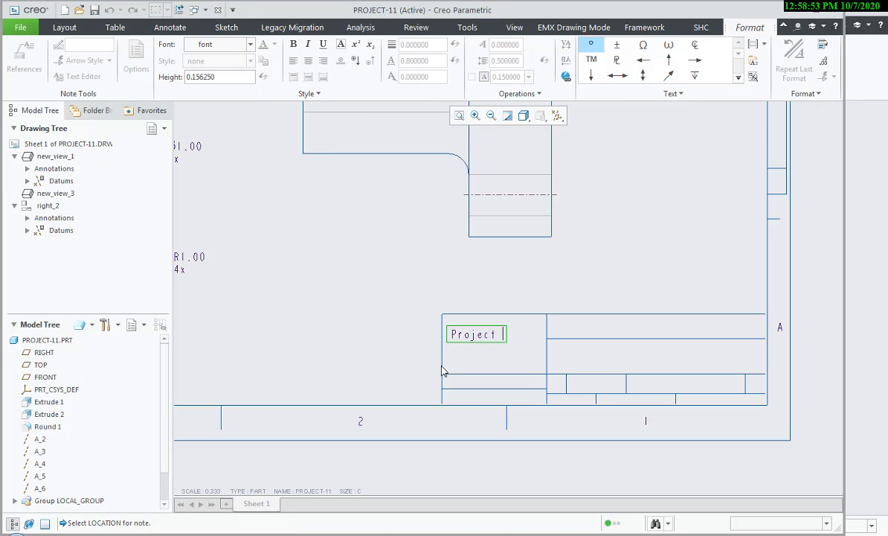
text( 11)
click(395, 365)
click(377, 360)
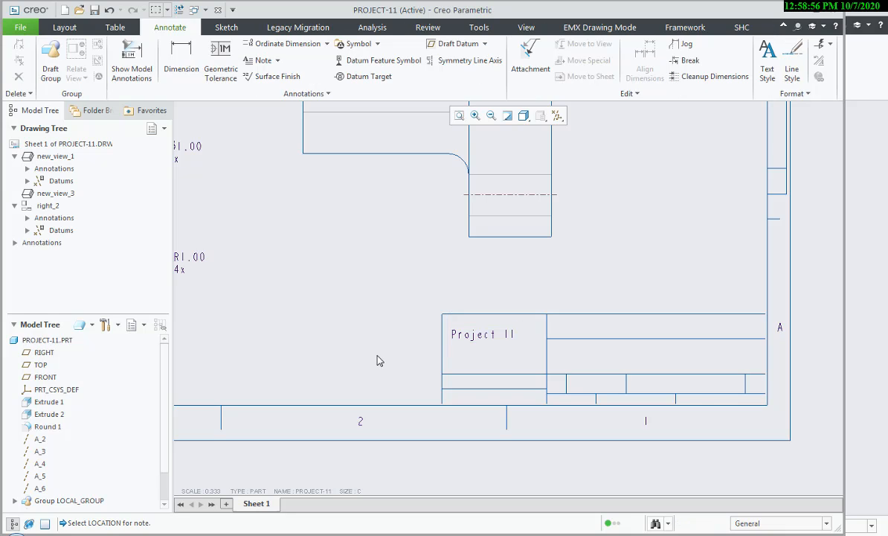
Copy the "Project 11" note and paste the duplicate below the sheet border.
click(476, 337)
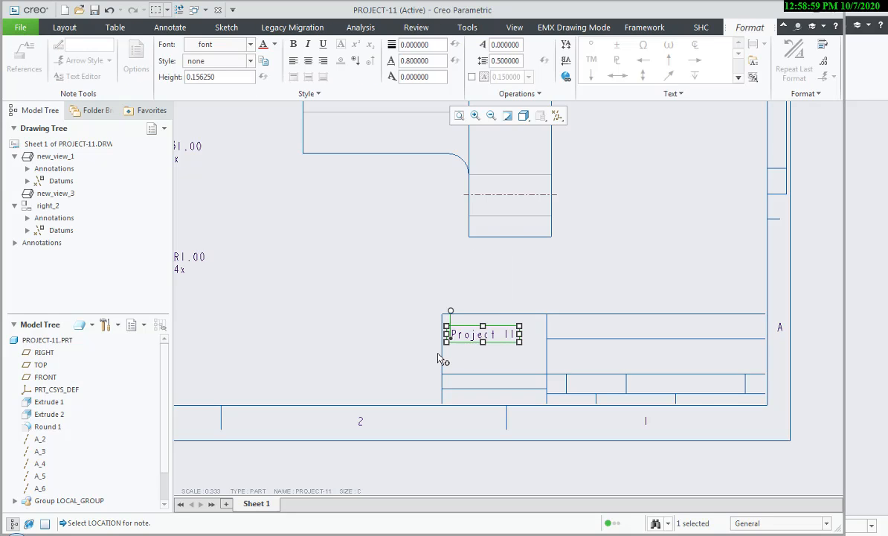
right_click(391, 349)
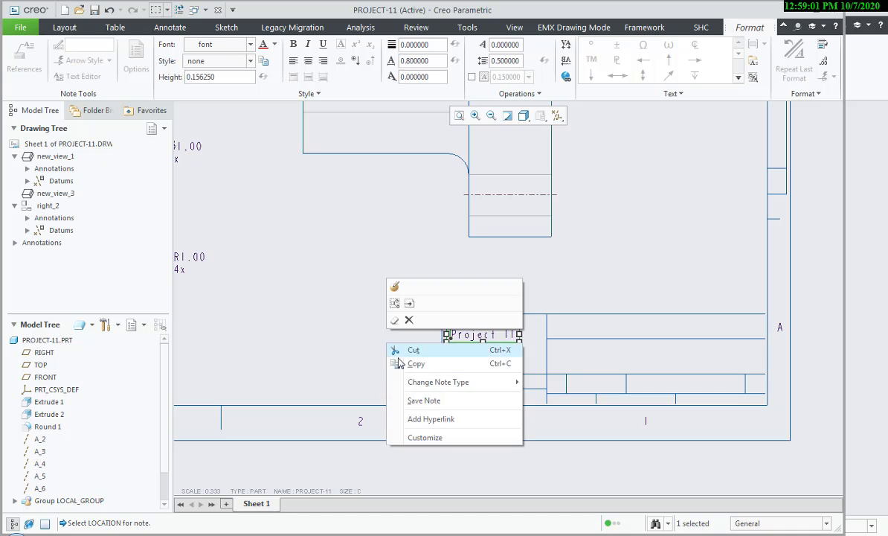
click(416, 363)
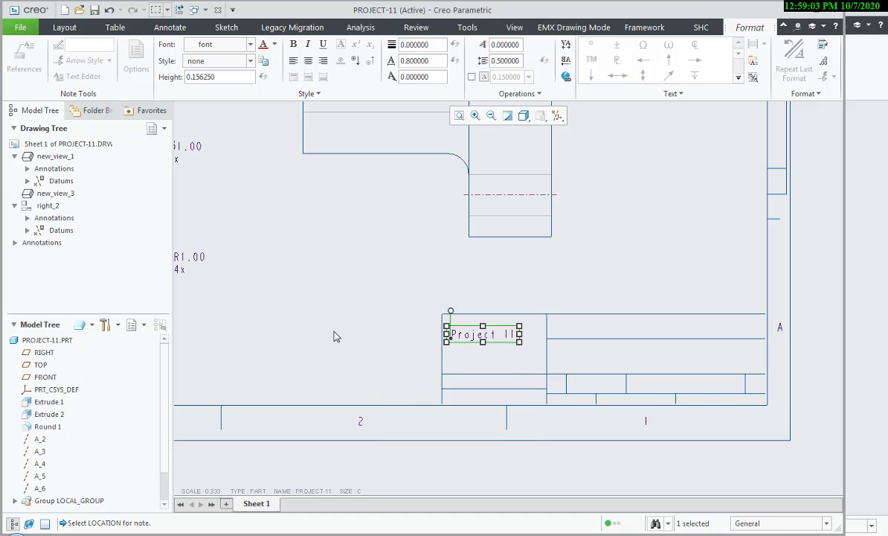
click(334, 336)
right_click(335, 336)
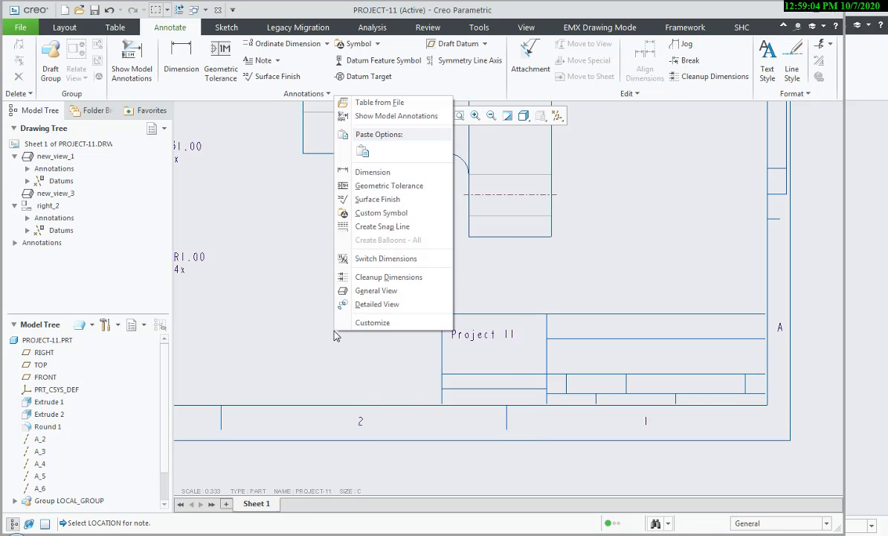
click(363, 152)
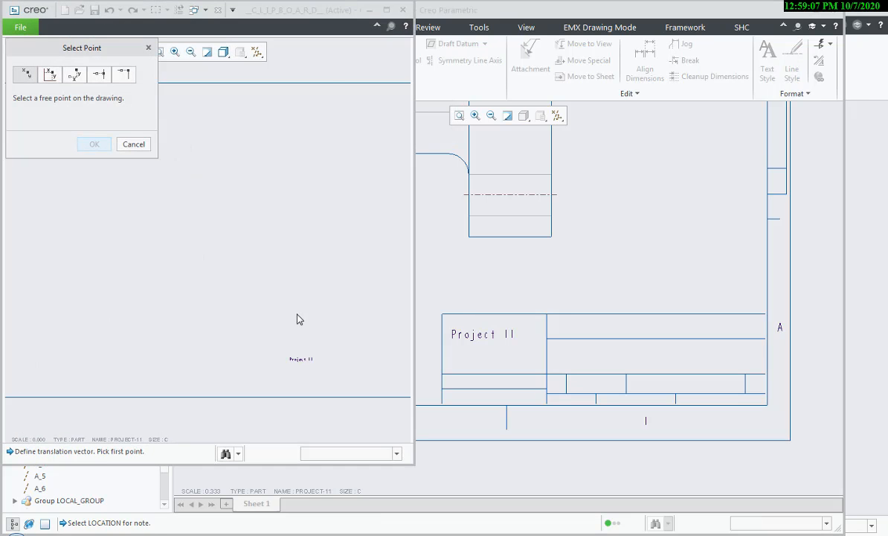
click(408, 376)
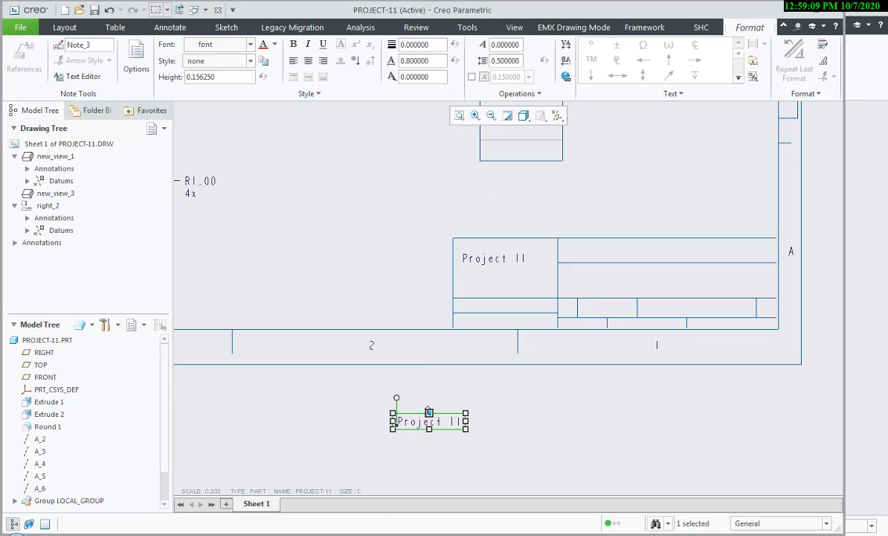
Move the copied note into the narrow title block cell under "Project 11" and change its text to "Roll No XX".
double_click(426, 425)
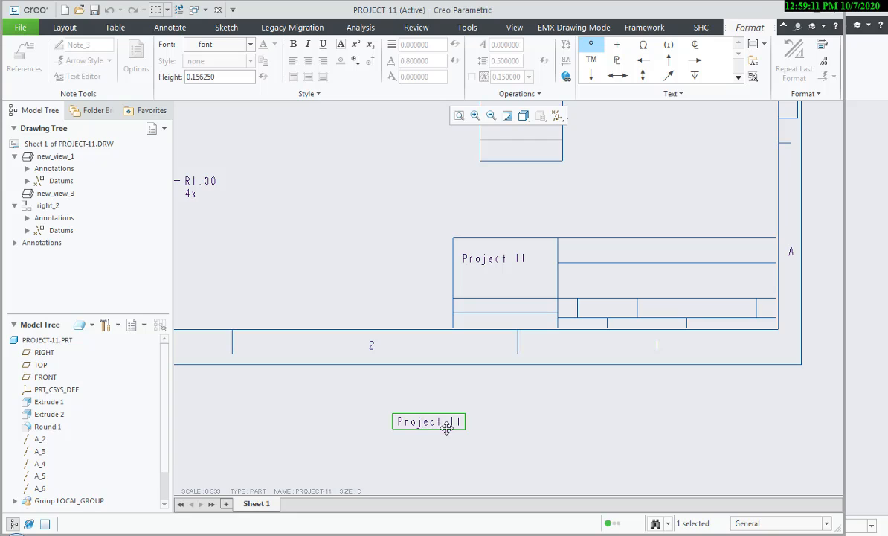
drag(436, 424, 520, 310)
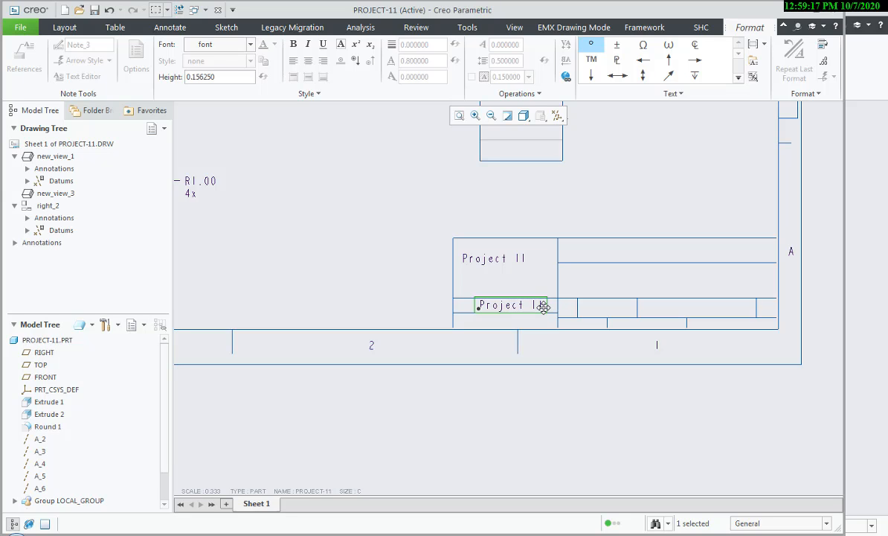
key(BackSpace)
key(BackSpace)
text(No)
click(531, 404)
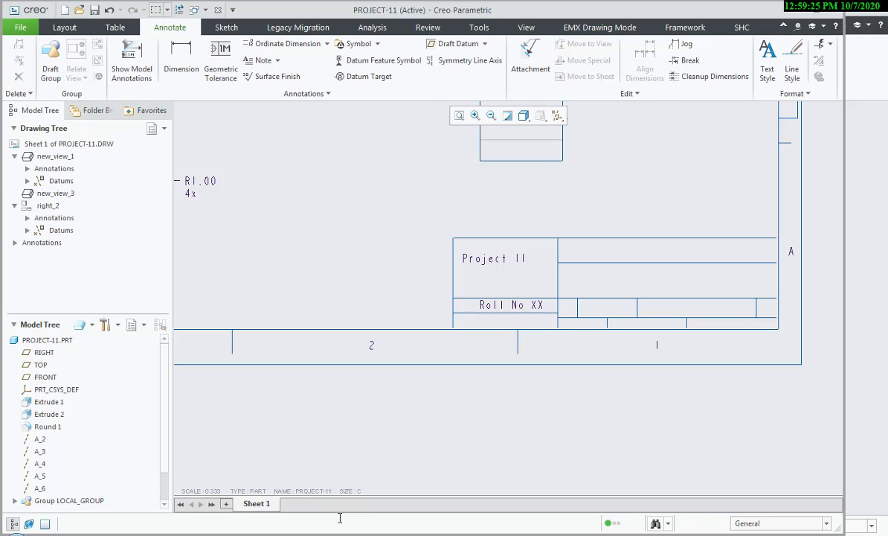
Switch to Google Chat in the browser and inspect the two-page P2 drawing PDF attached to a student's conversation.
click(317, 534)
click(317, 534)
click(317, 534)
click(195, 9)
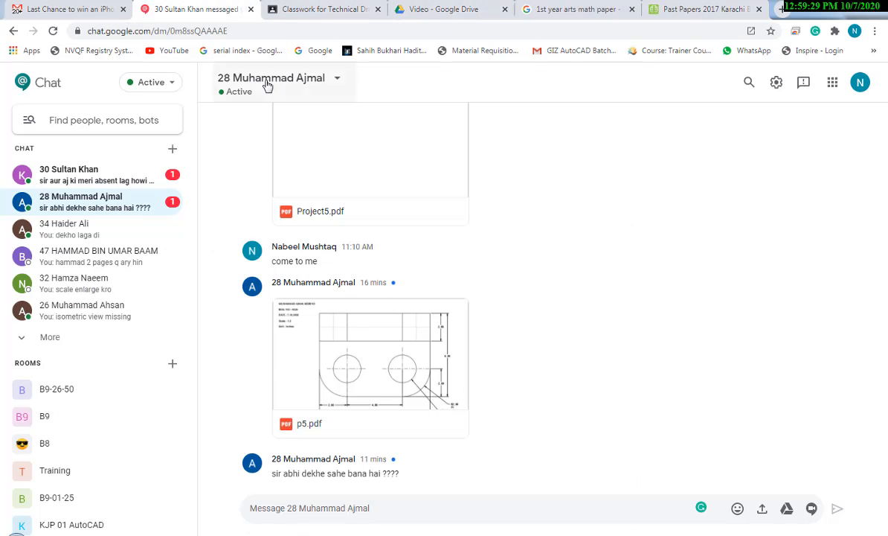
click(52, 183)
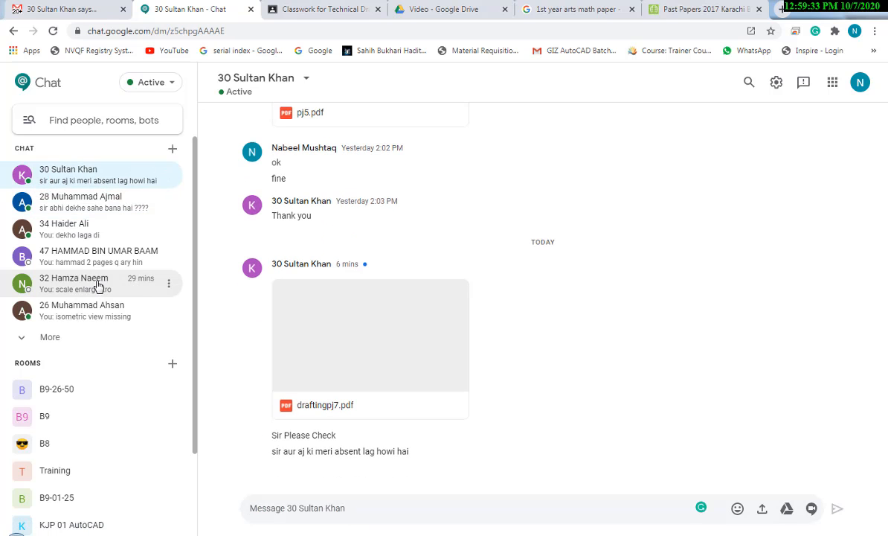
click(102, 265)
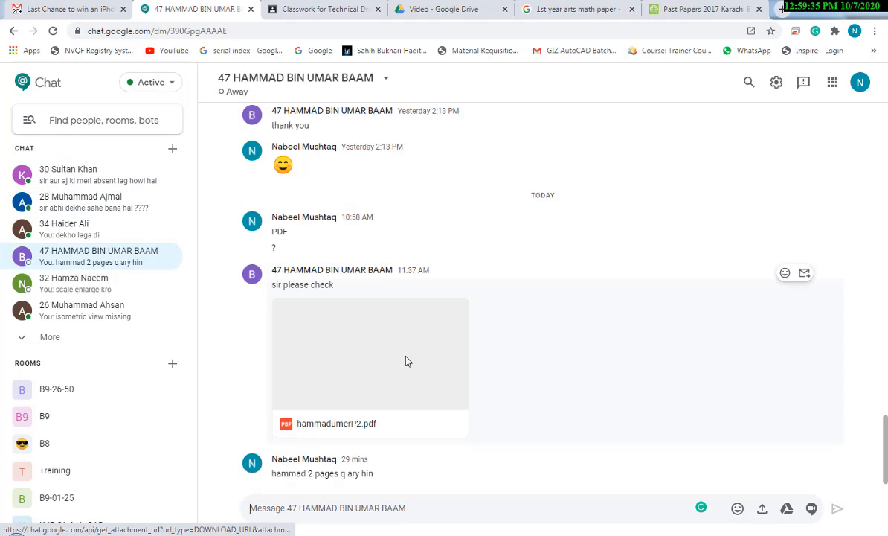
click(394, 394)
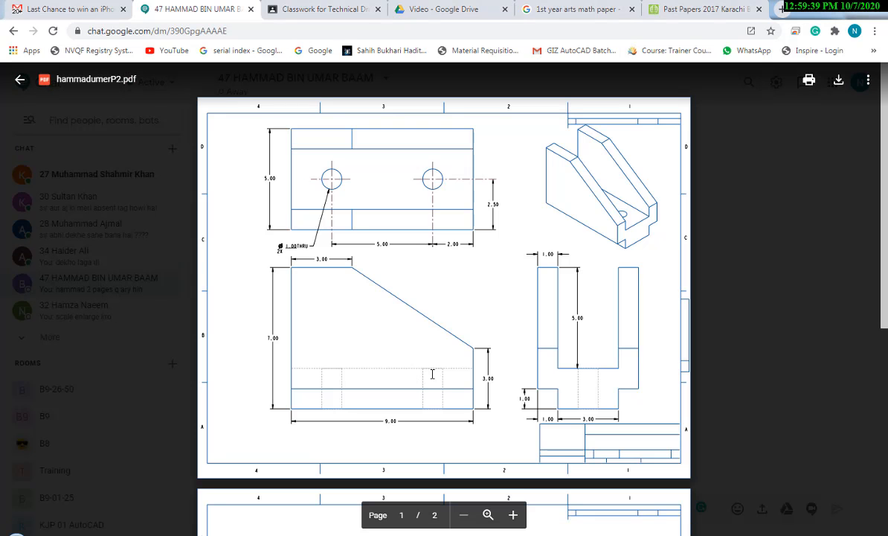
click(736, 409)
Find the earlier drw0002.pdf attachment in the same conversation and examine its title block.
scroll(521, 357, up, 8)
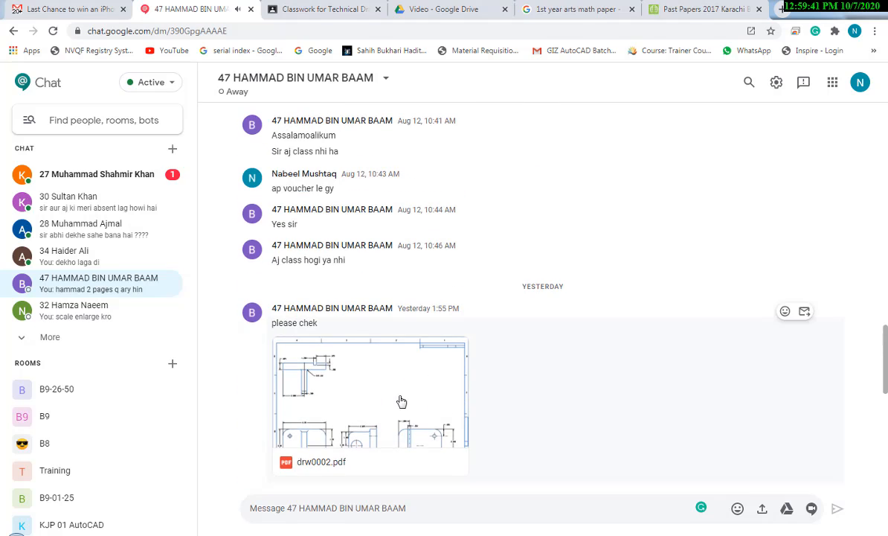
click(401, 402)
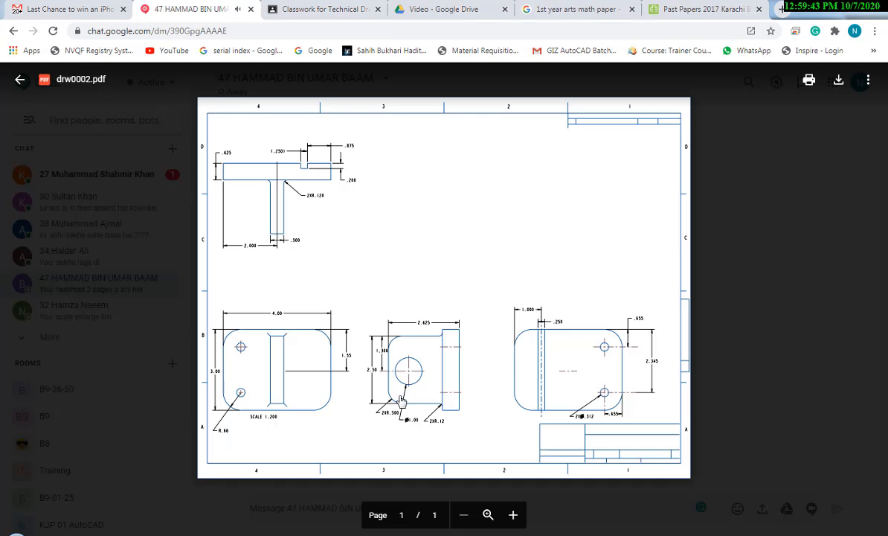
click(855, 380)
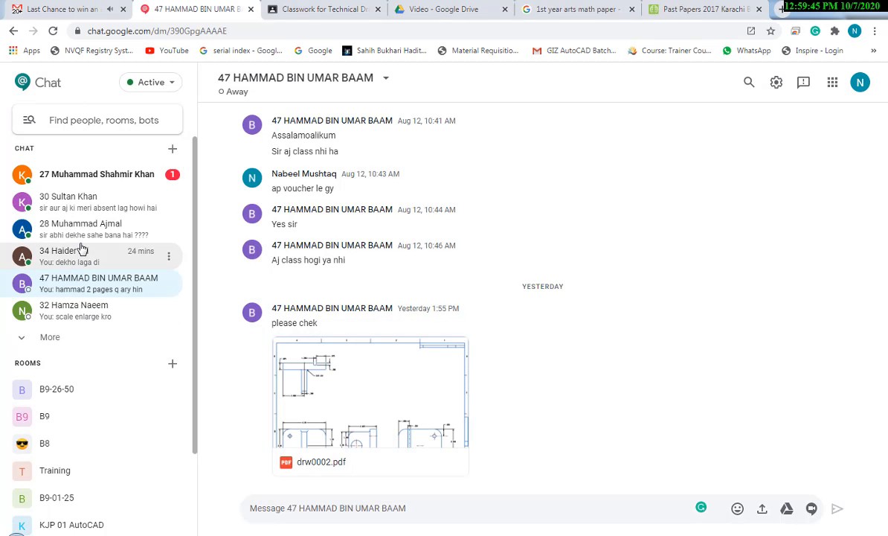
Open another student's conversation and examine the filled-in title block in an attached Project 7 drawing PDF.
click(91, 327)
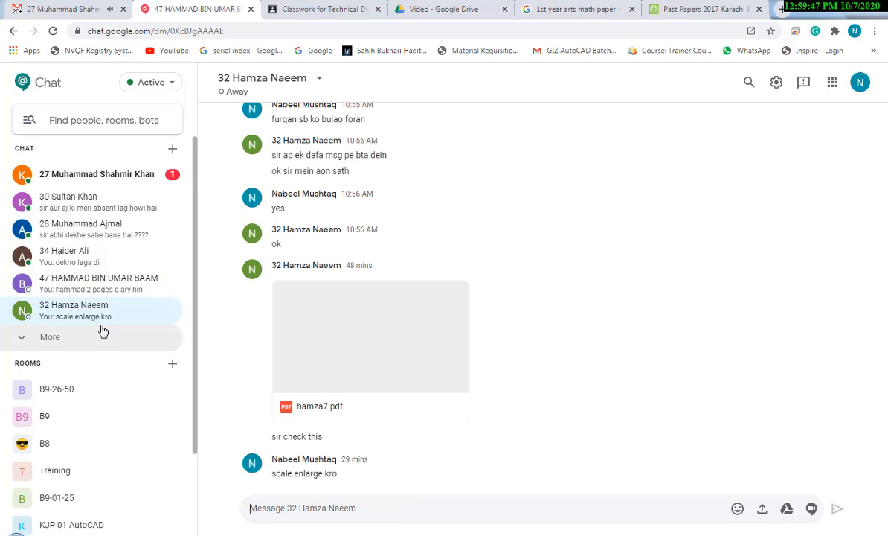
scroll(341, 342, up, 3)
scroll(342, 342, up, 6)
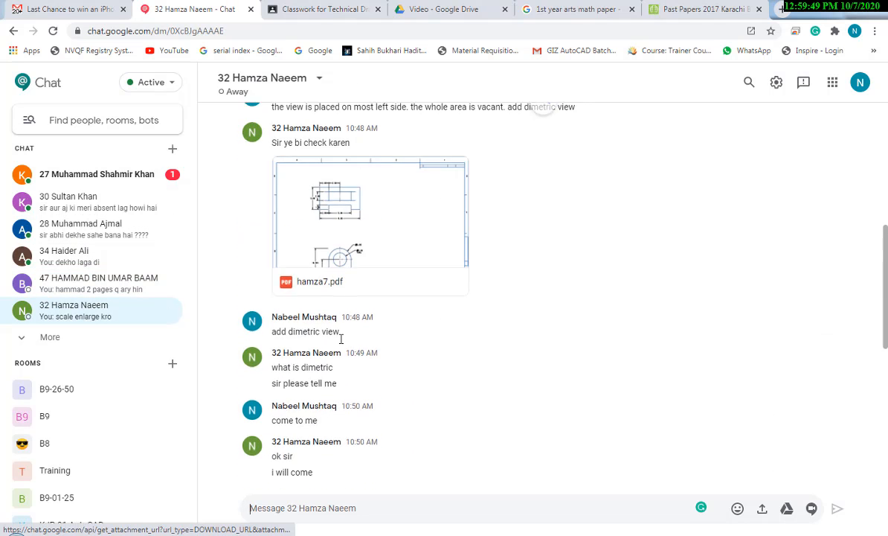
click(365, 350)
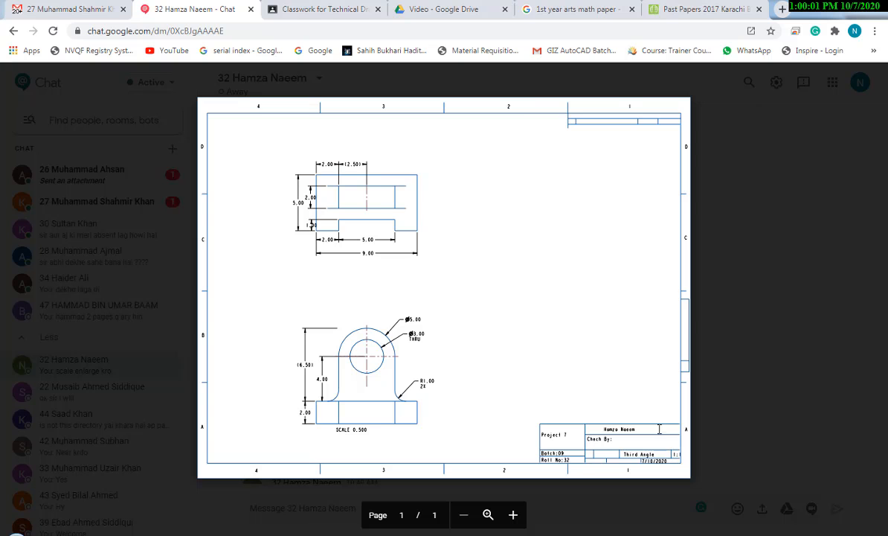
Switch back to Creo Parametric and save the PROJECT-11 drawing.
key(alt+Tab)
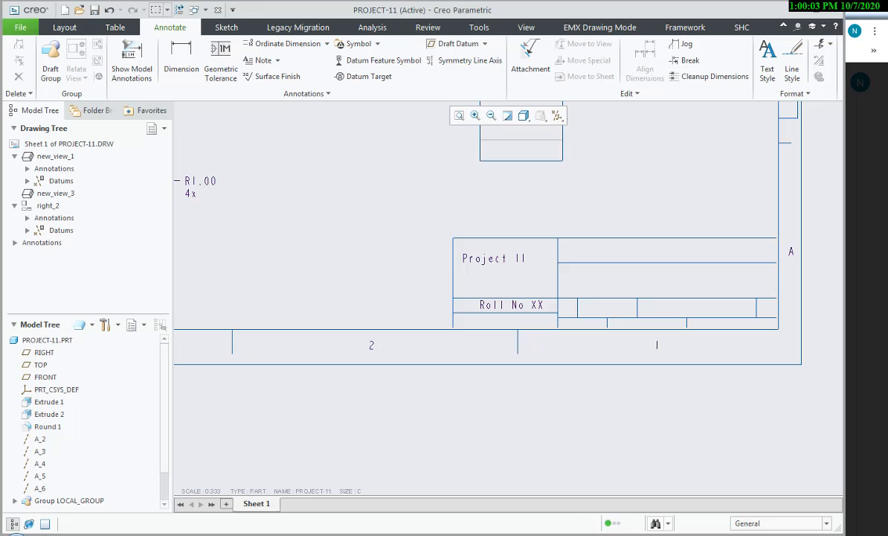
scroll(539, 402, up, 5)
middle_drag(486, 383, 548, 422)
click(20, 27)
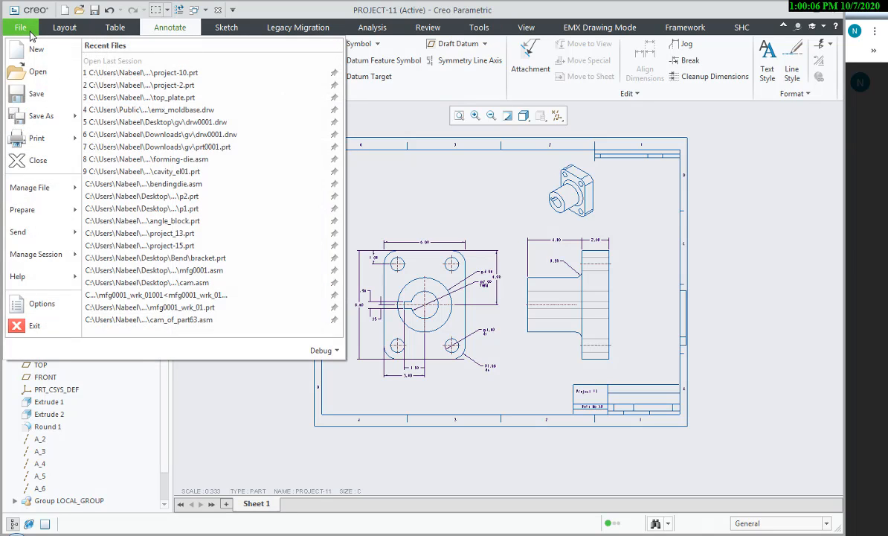
click(38, 91)
click(331, 452)
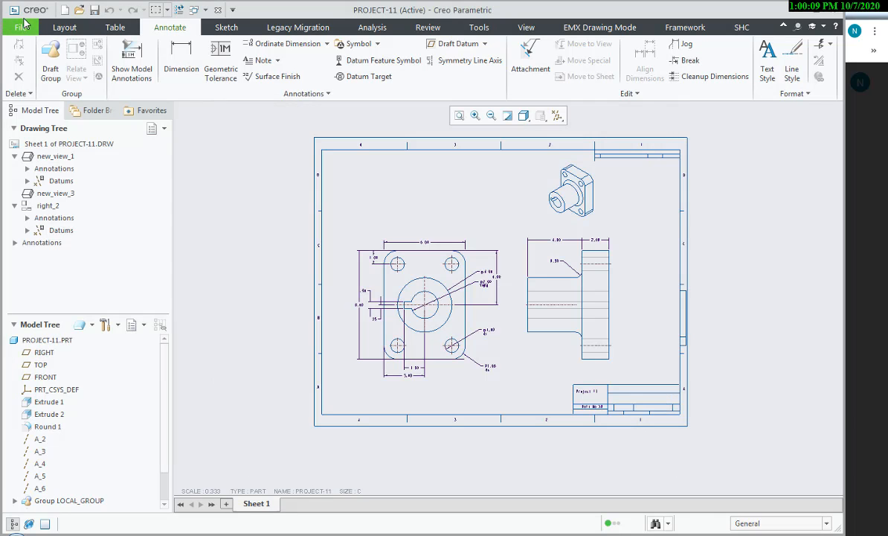
Save a copy of the drawing as a PDF named project-11 with grayscale color at 300 dpi.
click(21, 28)
mouse_move(45, 115)
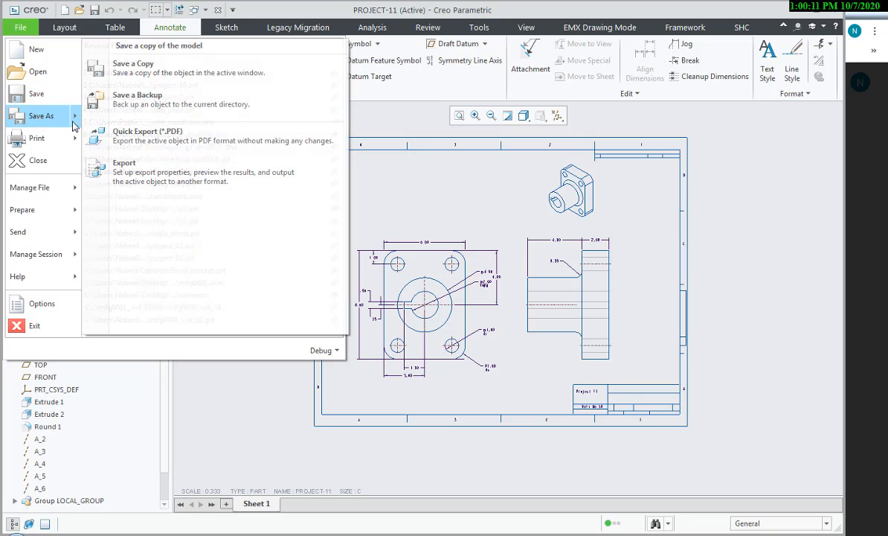
click(195, 71)
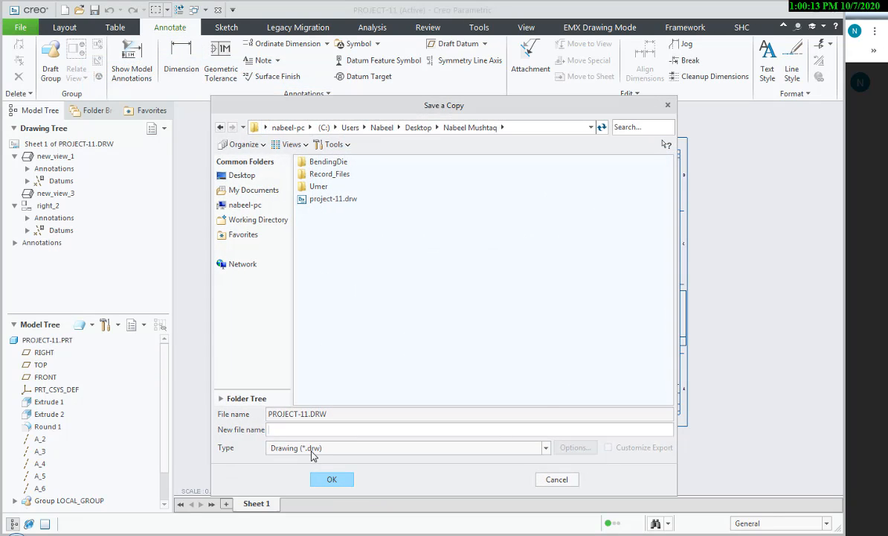
click(312, 448)
click(287, 372)
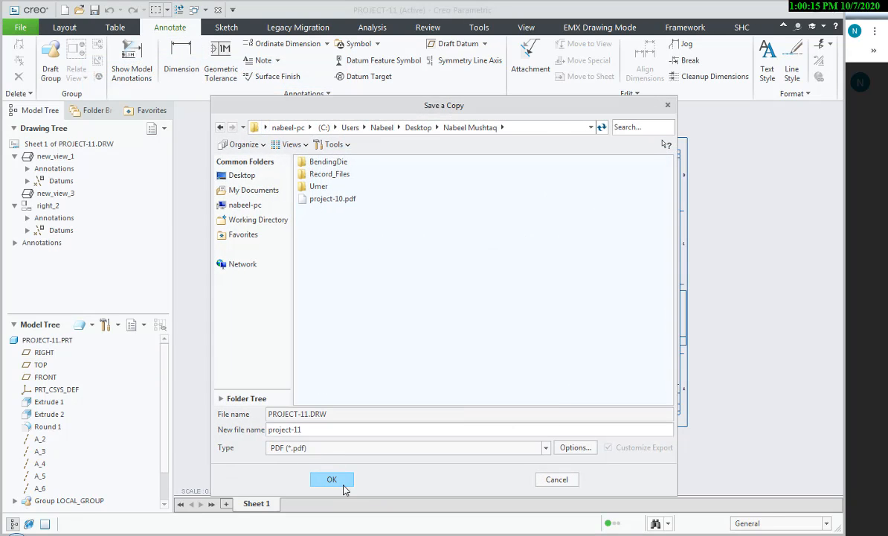
click(341, 481)
click(459, 260)
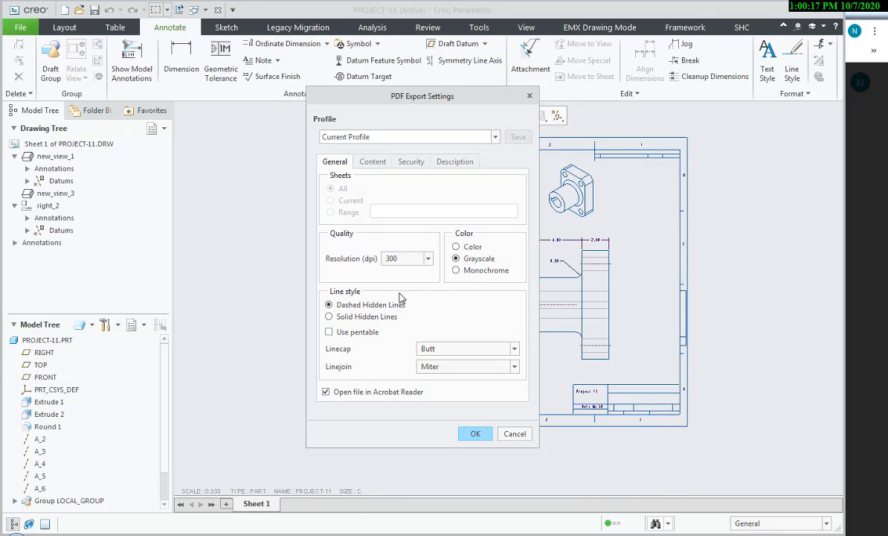
click(473, 435)
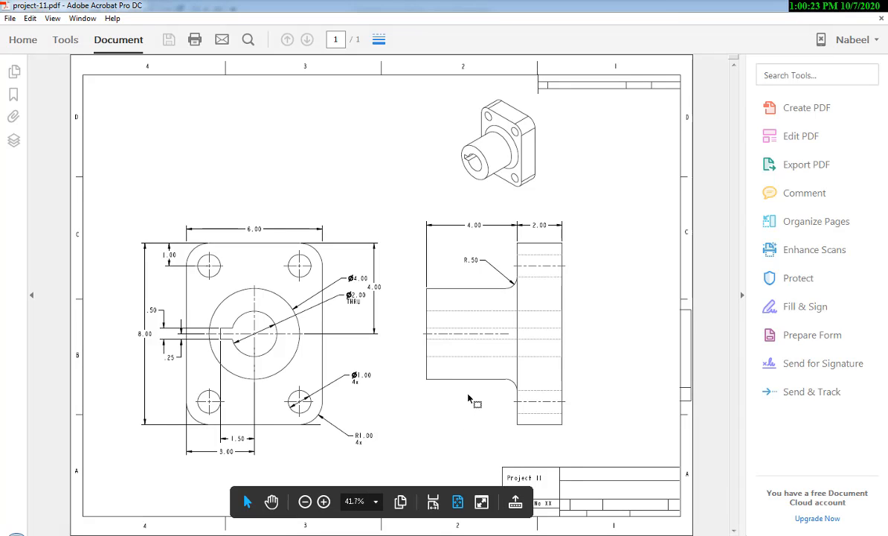
click(688, 534)
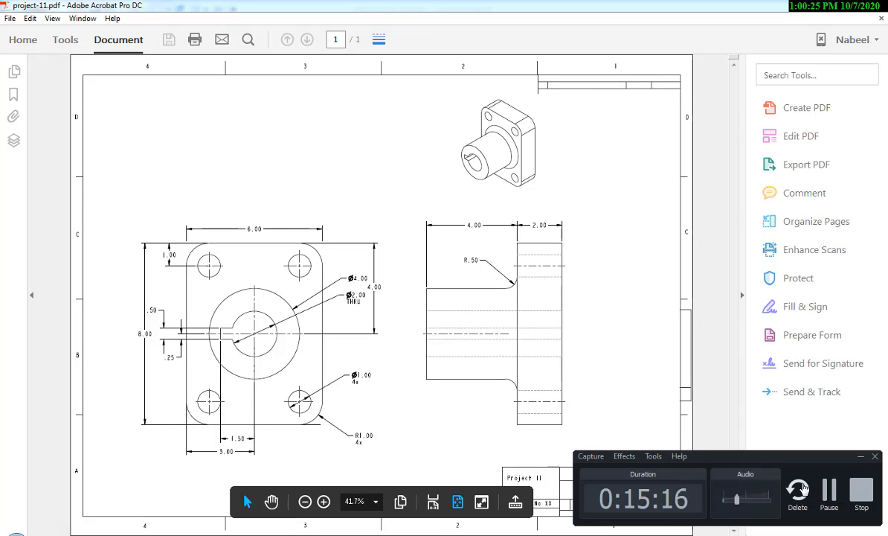